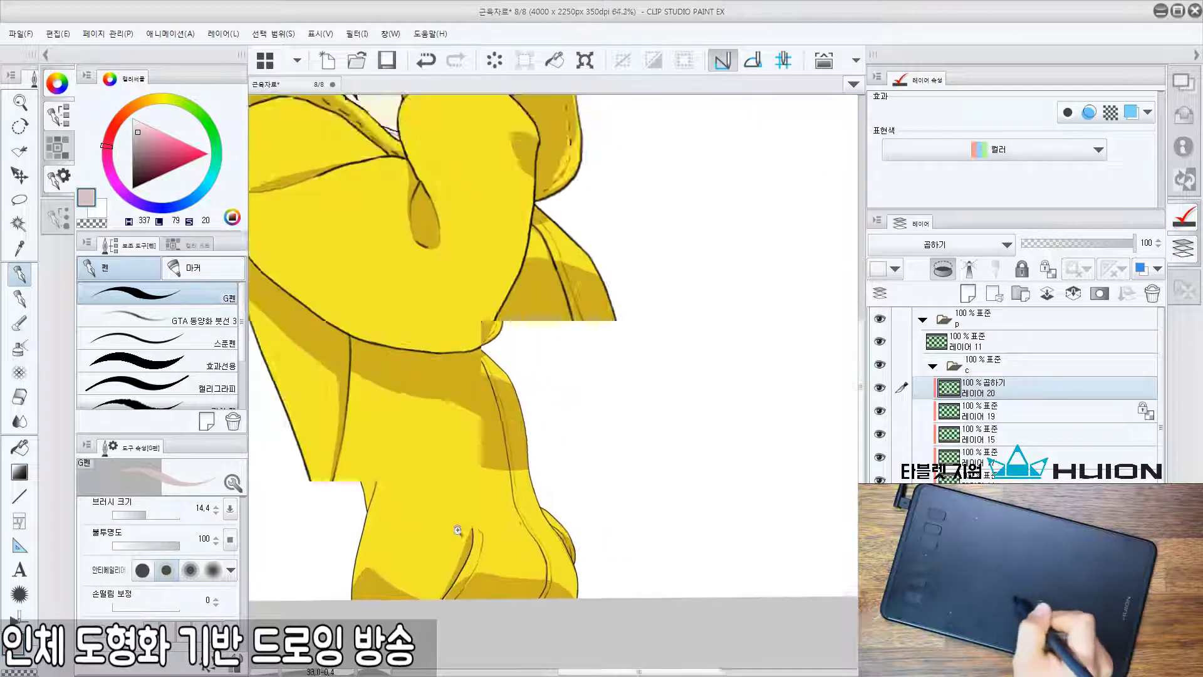
Paint a narrow, tapering fold shadow rising from the lower edge of the yellow jacket's torso with the G-pen.
{"action": "left_click_drag", "start_coordinate": [494, 379], "coordinate": [489, 374]}
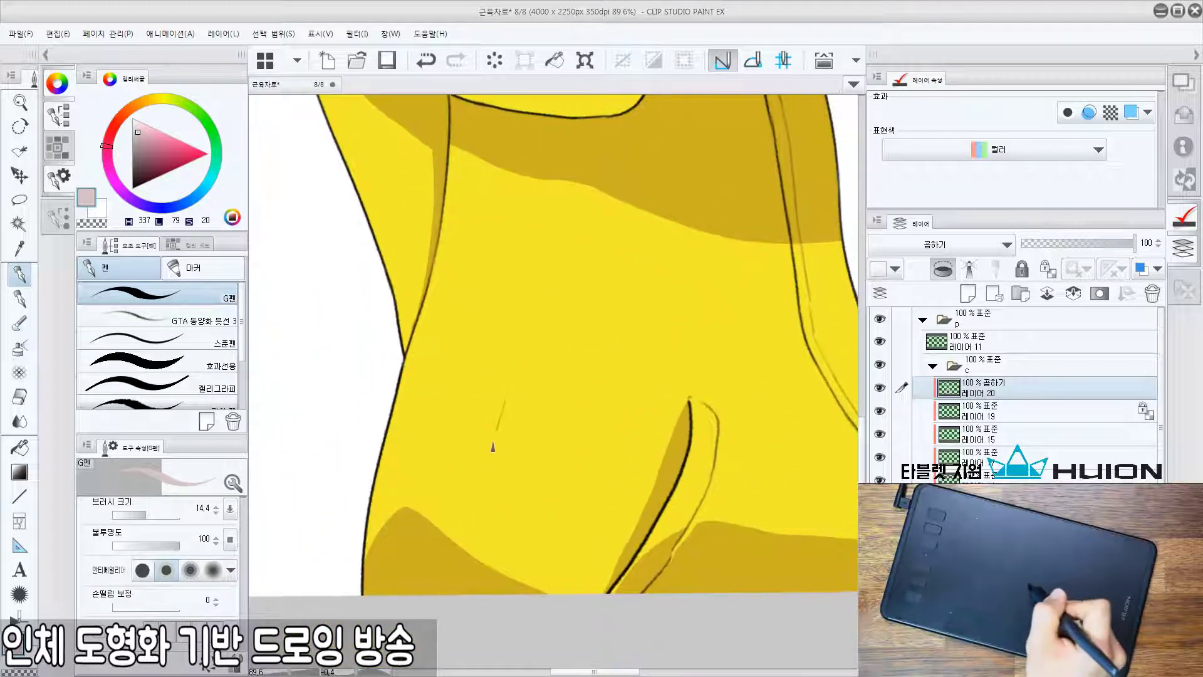
{"action": "left_click_drag", "start_coordinate": [493, 447], "coordinate": [498, 557]}
{"action": "key", "text": "ctrl+z"}
{"action": "left_click_drag", "start_coordinate": [503, 361], "coordinate": [502, 526]}
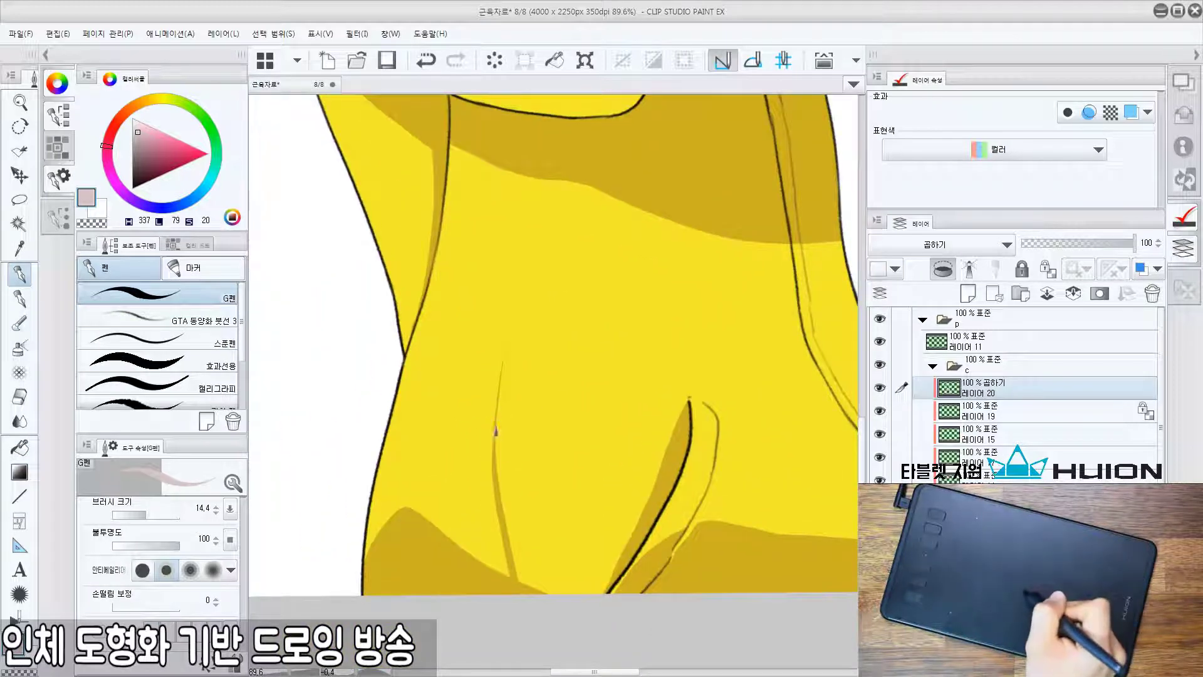
{"action": "left_click_drag", "start_coordinate": [511, 442], "coordinate": [491, 425]}
{"action": "mouse_move", "coordinate": [461, 513]}
{"action": "left_mouse_down"}
{"action": "mouse_move", "coordinate": [450, 564]}
{"action": "mouse_move", "coordinate": [451, 533]}
{"action": "left_mouse_up"}
{"action": "left_click_drag", "start_coordinate": [565, 335], "coordinate": [451, 338]}
{"action": "double_click", "coordinate": [515, 336]}
{"action": "left_click_drag", "start_coordinate": [632, 347], "coordinate": [583, 475]}
{"action": "scroll", "coordinate": [582, 474], "scroll_direction": "up", "scroll_amount": 4}
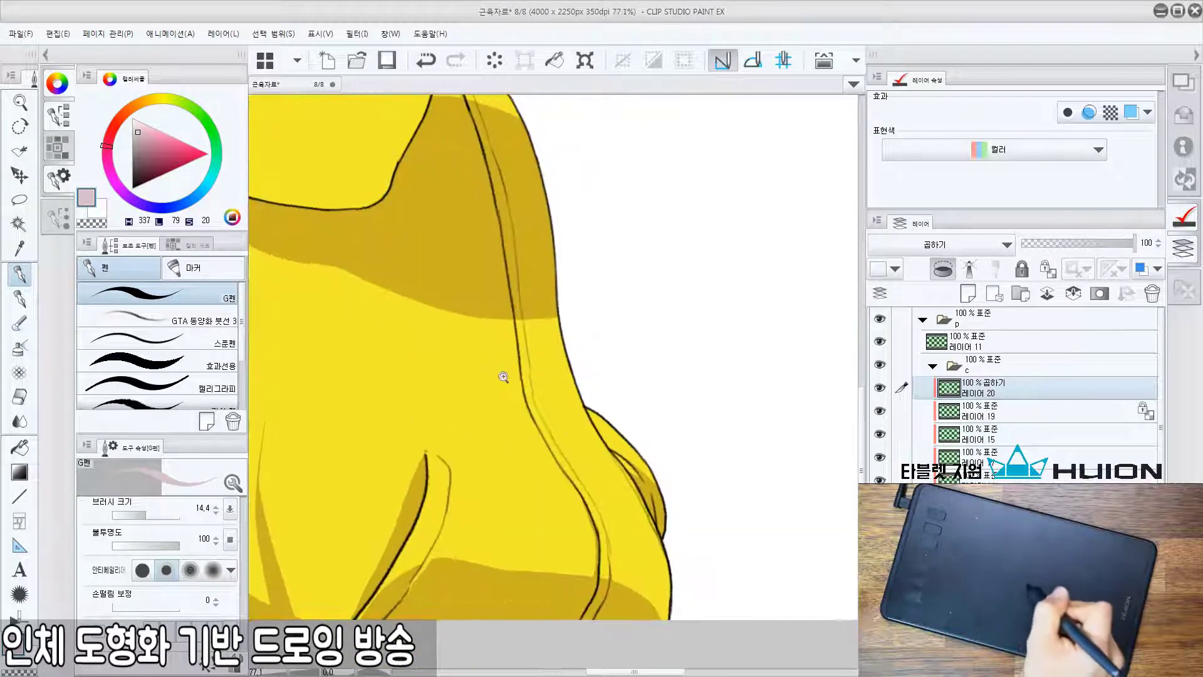
{"action": "mouse_move", "coordinate": [486, 362]}
{"action": "left_mouse_down"}
{"action": "mouse_move", "coordinate": [471, 478]}
{"action": "mouse_move", "coordinate": [503, 429]}
{"action": "mouse_move", "coordinate": [440, 505]}
{"action": "mouse_move", "coordinate": [451, 463]}
{"action": "mouse_move", "coordinate": [414, 492]}
{"action": "left_mouse_up"}
{"action": "key", "text": "ctrl+z"}
{"action": "key", "text": "ctrl+z"}
{"action": "key", "text": "ctrl+z"}
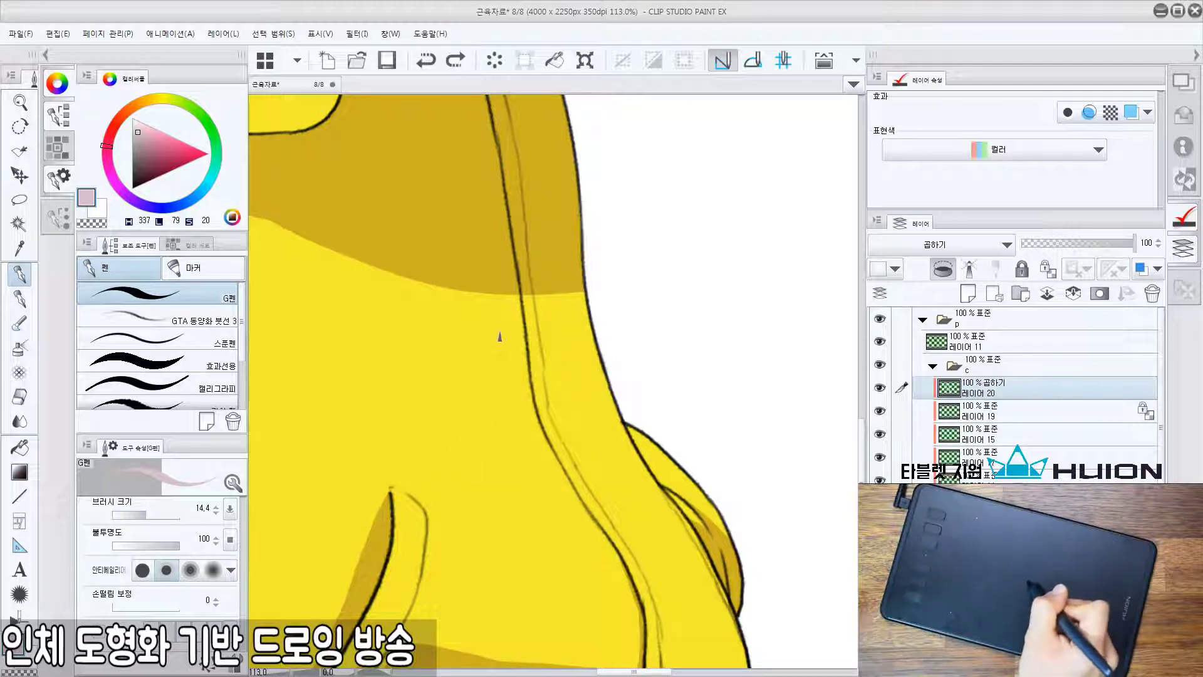
Paint a curved, tapering fold shadow on the yellow jacket between the side seam and the pocket opening.
{"action": "mouse_move", "coordinate": [497, 342]}
{"action": "left_mouse_down"}
{"action": "mouse_move", "coordinate": [482, 401]}
{"action": "mouse_move", "coordinate": [413, 484]}
{"action": "left_mouse_up"}
{"action": "left_click_drag", "start_coordinate": [461, 448], "coordinate": [504, 365]}
{"action": "left_click_drag", "start_coordinate": [563, 326], "coordinate": [552, 419]}
{"action": "left_click_drag", "start_coordinate": [630, 389], "coordinate": [567, 481]}
{"action": "left_click_drag", "start_coordinate": [582, 499], "coordinate": [544, 556]}
{"action": "scroll", "coordinate": [544, 556], "scroll_direction": "down", "scroll_amount": 5}
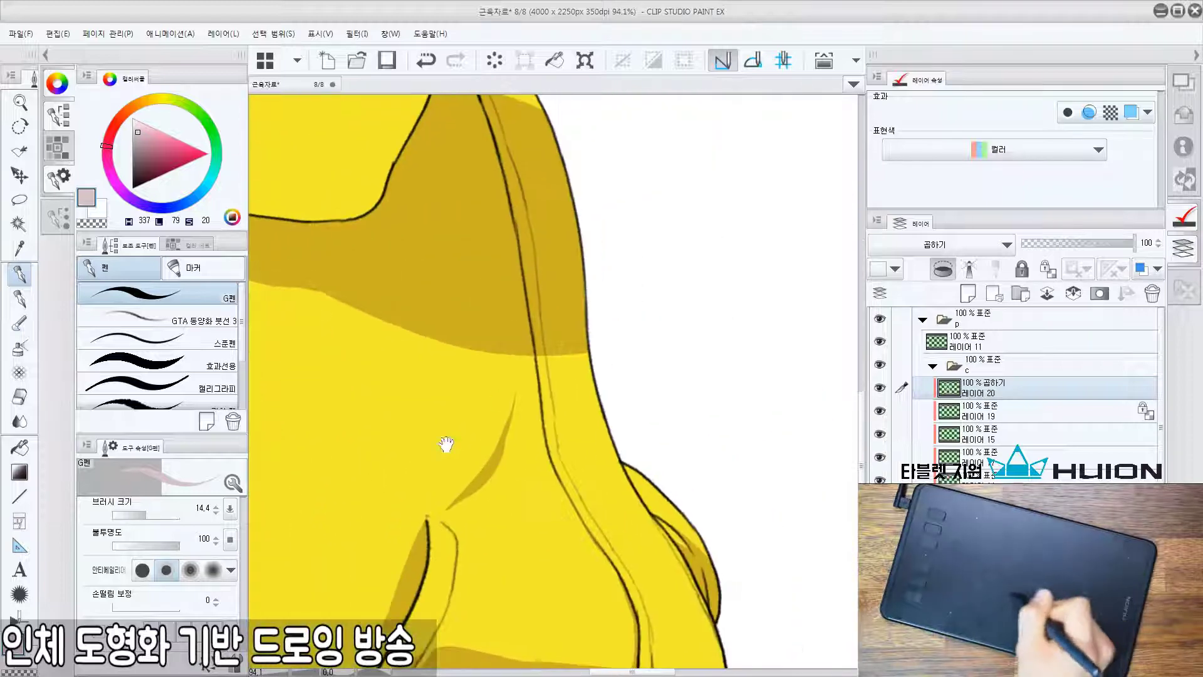
{"action": "left_click_drag", "start_coordinate": [458, 348], "coordinate": [512, 433]}
{"action": "scroll", "coordinate": [511, 434], "scroll_direction": "up", "scroll_amount": 6}
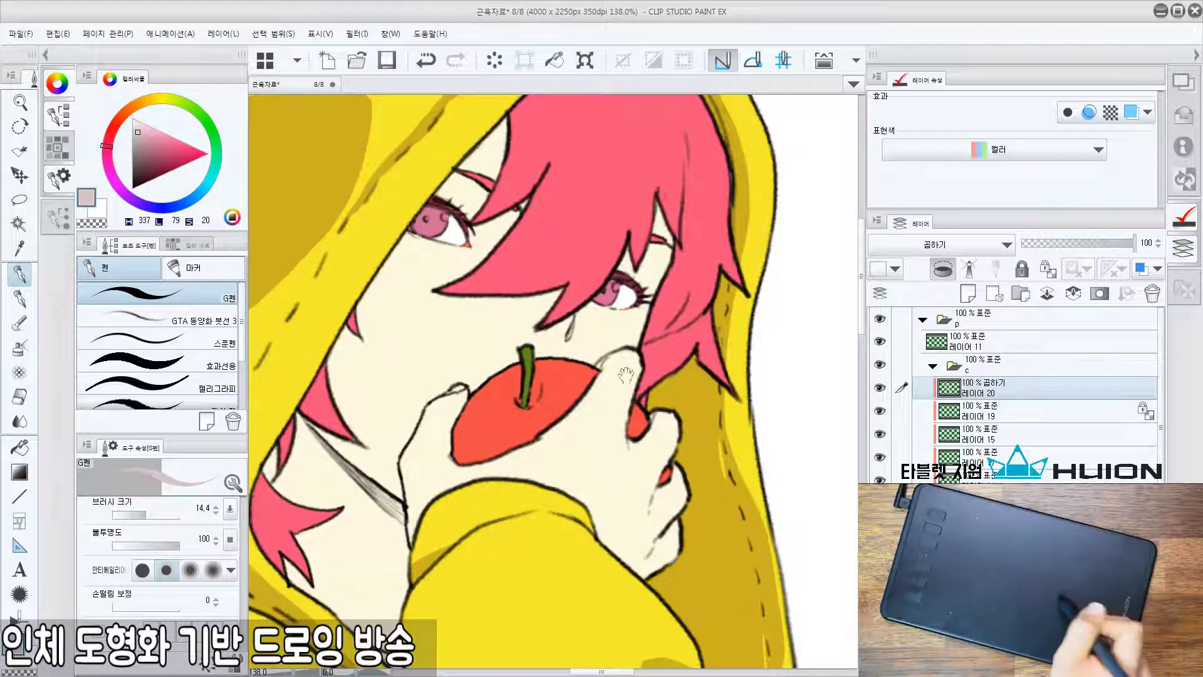
Add a new clipped Multiply layer above the jacket's shadow layer for shading the head, keeping the G-pen active.
{"action": "left_click_drag", "start_coordinate": [540, 377], "coordinate": [561, 374]}
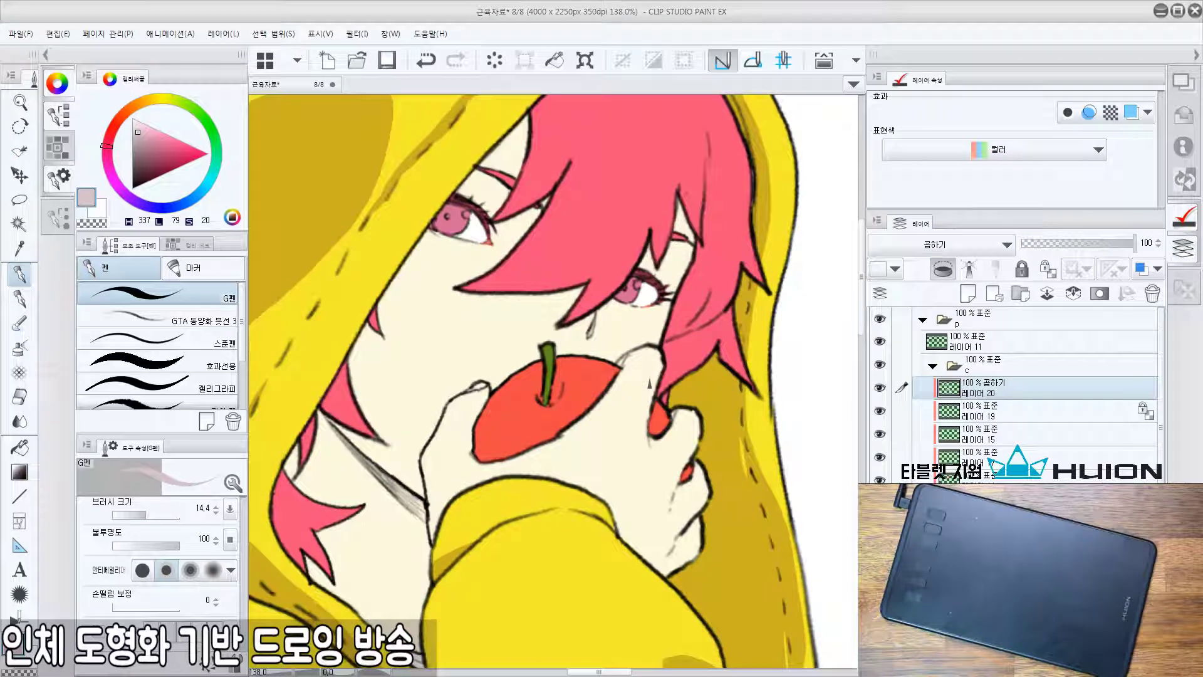
{"action": "key", "text": "ctrl+shift+n"}
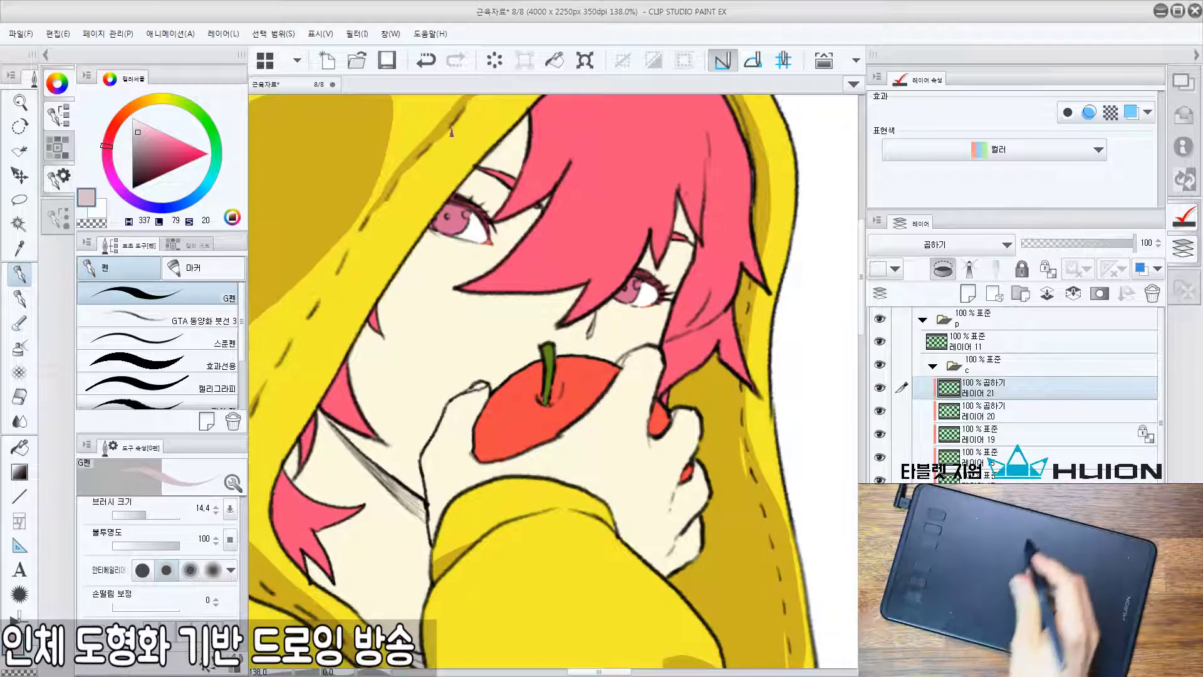
{"action": "mouse_move", "coordinate": [534, 315]}
{"action": "left_mouse_down"}
{"action": "mouse_move", "coordinate": [524, 418]}
{"action": "mouse_move", "coordinate": [556, 340]}
{"action": "left_mouse_up"}
{"action": "key", "text": "e"}
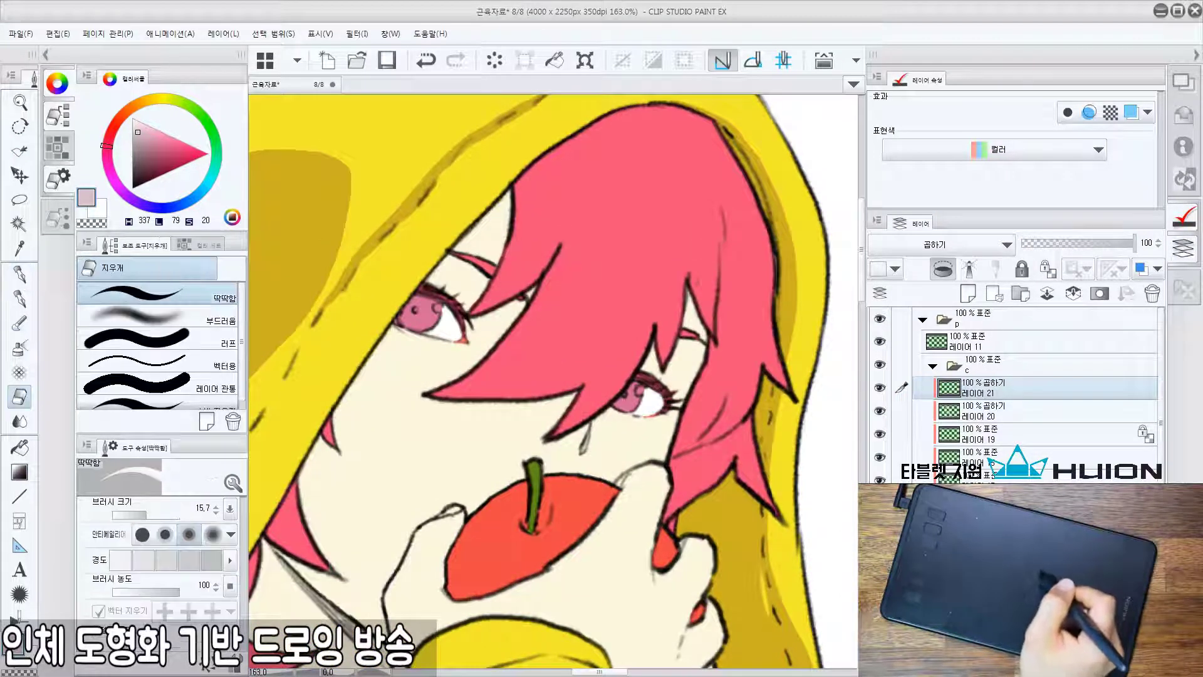
{"action": "key", "text": "p"}
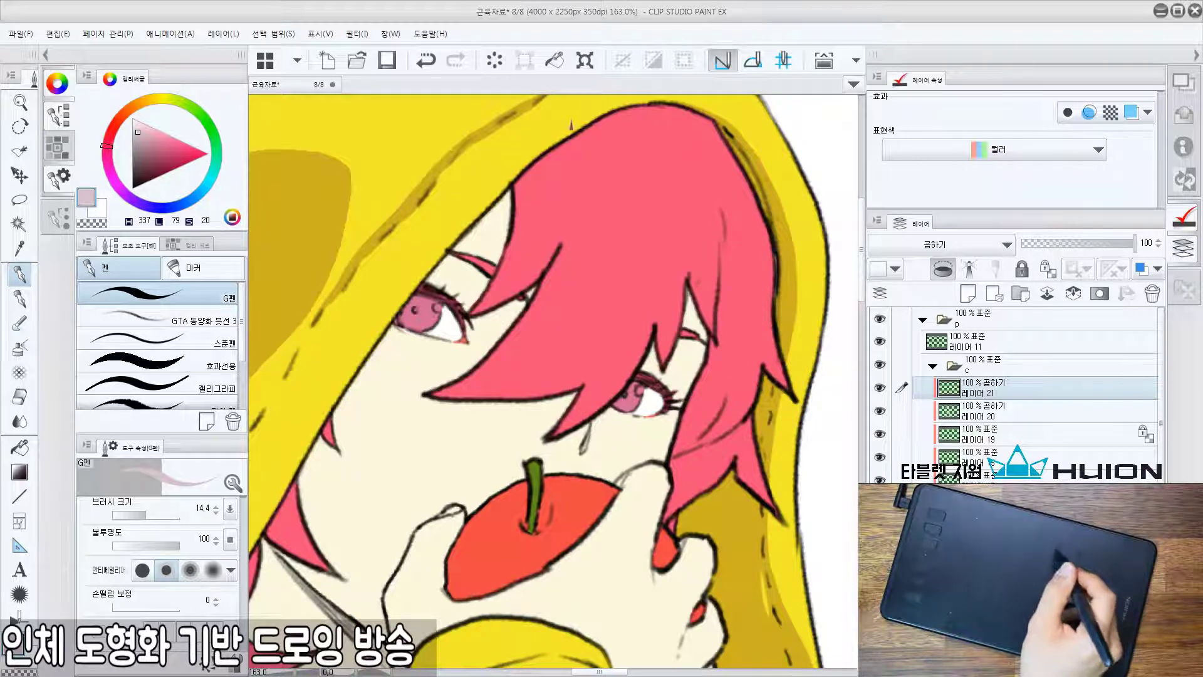
{"action": "left_click_drag", "start_coordinate": [447, 344], "coordinate": [580, 331]}
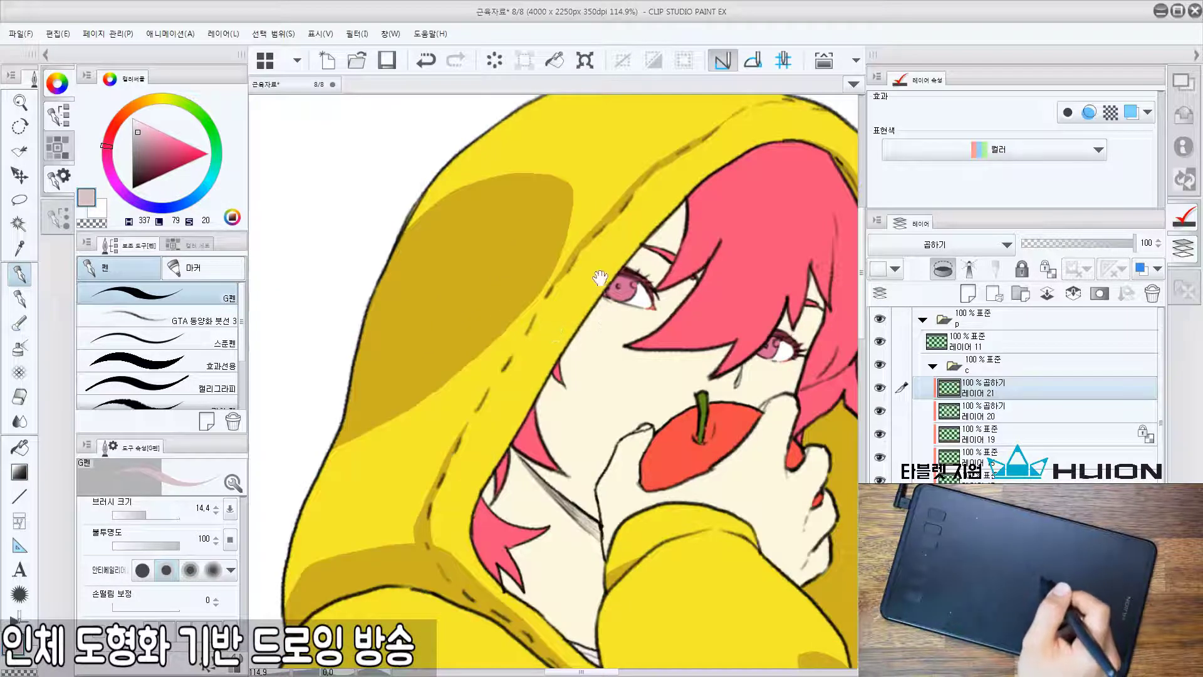
{"action": "left_click_drag", "start_coordinate": [735, 296], "coordinate": [551, 341]}
{"action": "left_click_drag", "start_coordinate": [602, 293], "coordinate": [630, 236]}
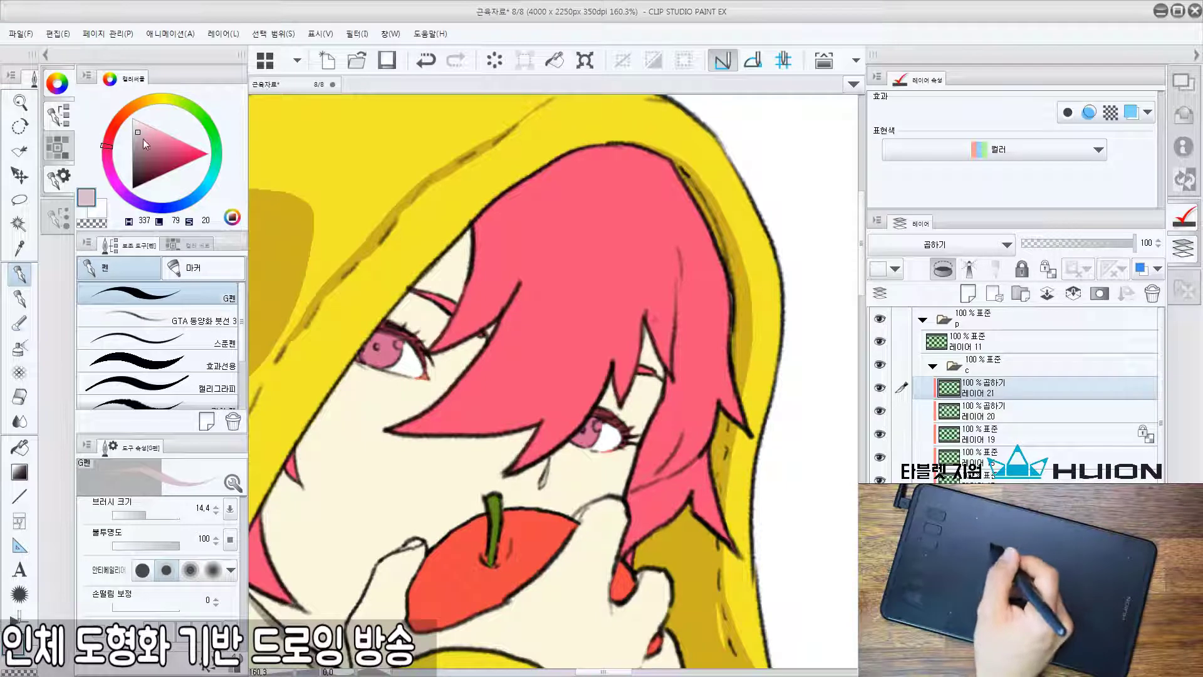
Try shading the face around the cheek and forehead with a pale red tone, undoing each stroke.
{"action": "mouse_move", "coordinate": [469, 234]}
{"action": "left_mouse_down"}
{"action": "mouse_move", "coordinate": [459, 249]}
{"action": "mouse_move", "coordinate": [470, 244]}
{"action": "left_mouse_up"}
{"action": "key", "text": "ctrl+z"}
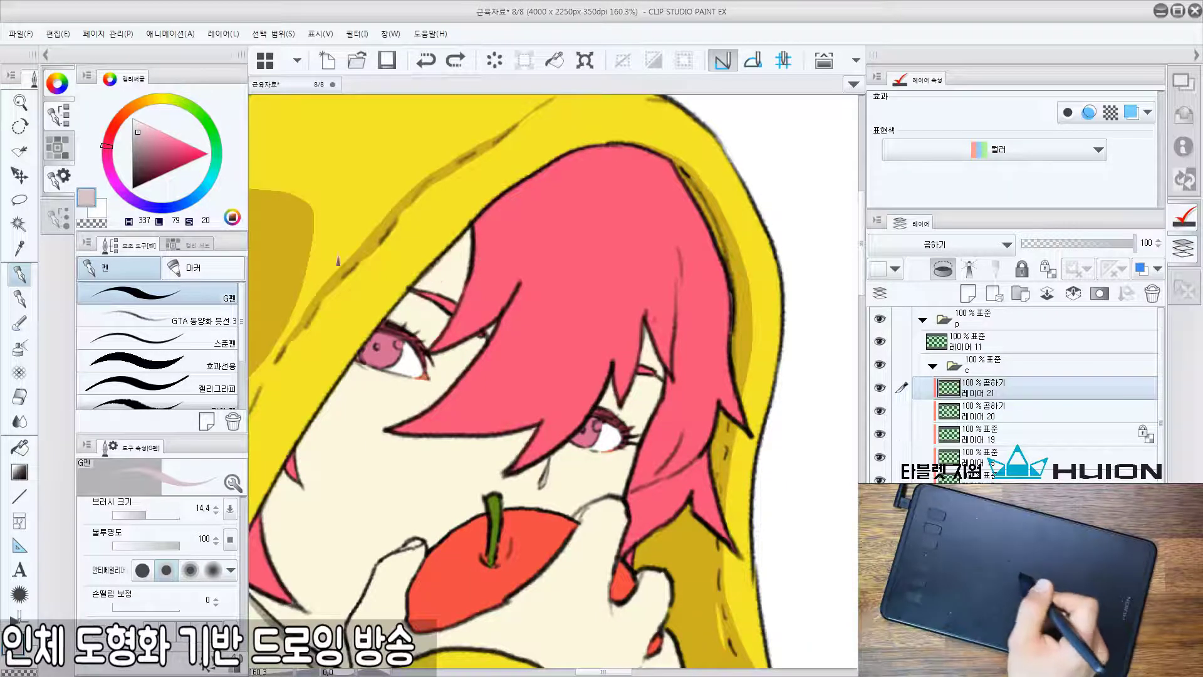
{"action": "mouse_move", "coordinate": [114, 141]}
{"action": "left_mouse_down"}
{"action": "mouse_move", "coordinate": [147, 133]}
{"action": "mouse_move", "coordinate": [134, 131]}
{"action": "left_mouse_up"}
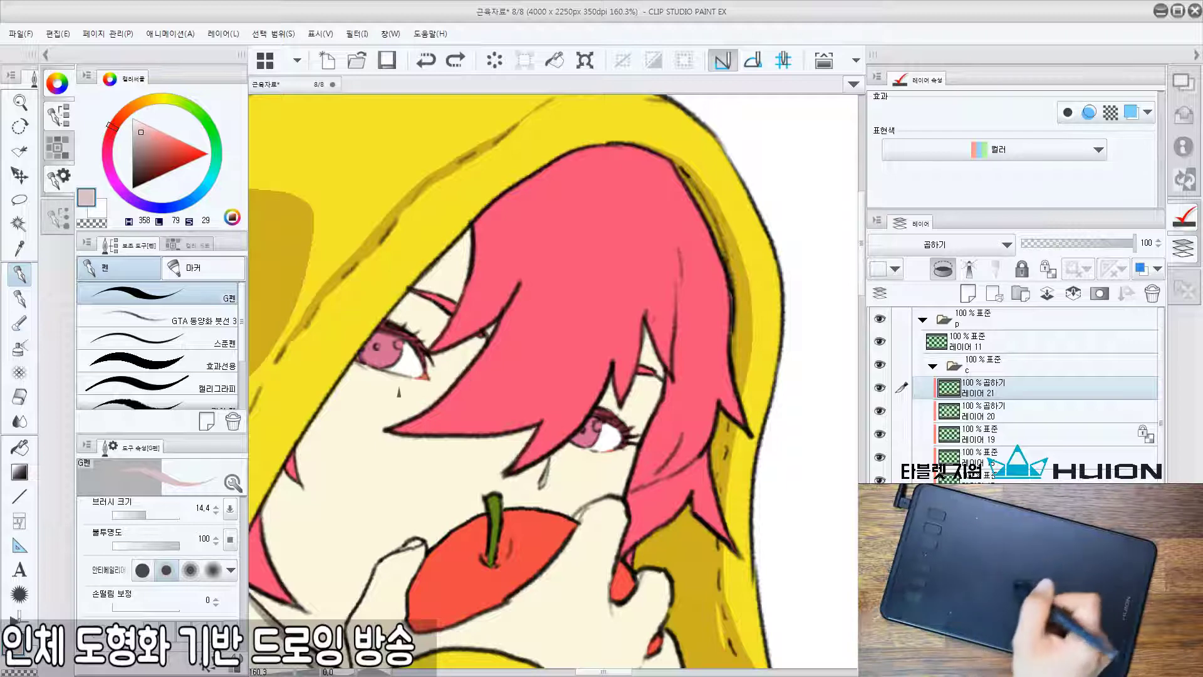
{"action": "left_click_drag", "start_coordinate": [413, 356], "coordinate": [345, 485]}
{"action": "key", "text": "ctrl+z"}
{"action": "mouse_move", "coordinate": [468, 242]}
{"action": "left_mouse_down"}
{"action": "mouse_move", "coordinate": [407, 307]}
{"action": "mouse_move", "coordinate": [416, 283]}
{"action": "left_mouse_up"}
{"action": "key", "text": "ctrl+z"}
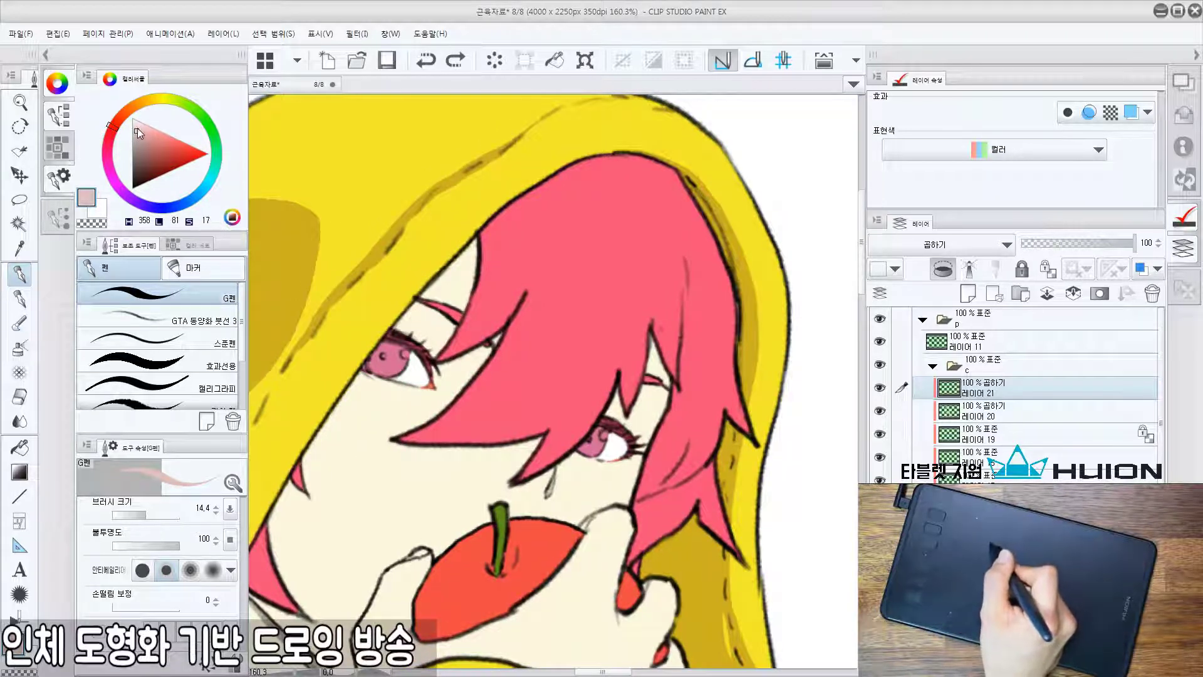
Try a pale orange skin shadow with hue 11 beside the eyebrow and undo the stroke.
{"action": "left_click", "coordinate": [117, 117]}
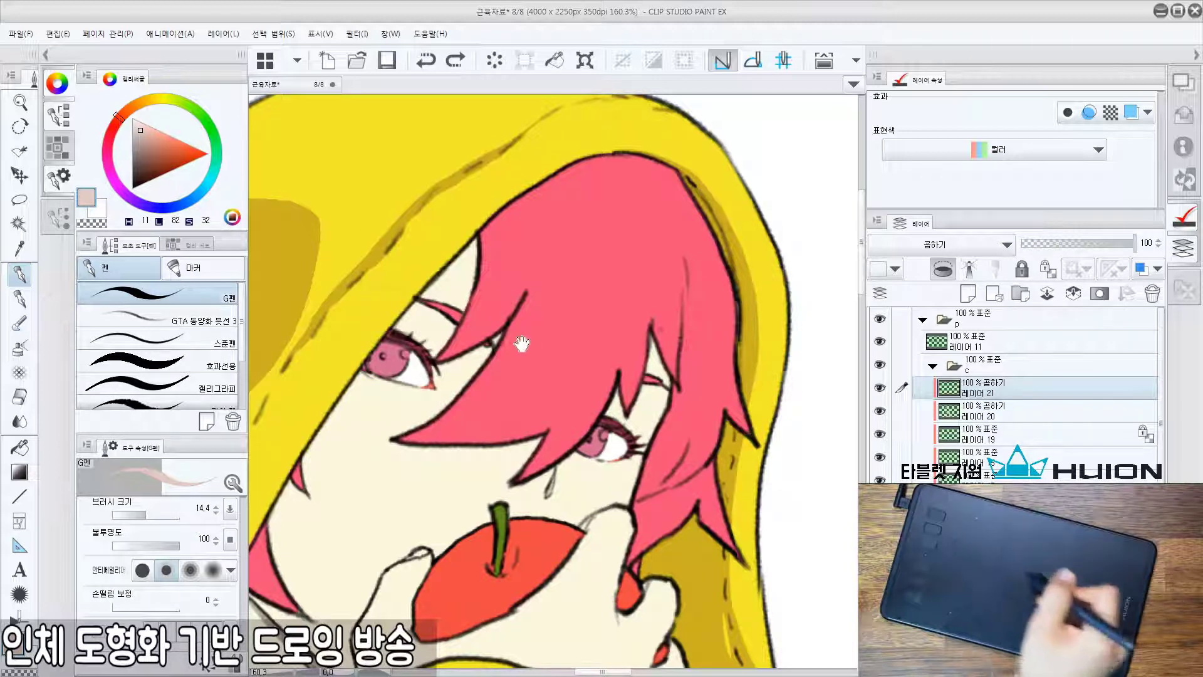
{"action": "left_click_drag", "start_coordinate": [521, 344], "coordinate": [570, 342]}
{"action": "left_click_drag", "start_coordinate": [465, 341], "coordinate": [514, 289]}
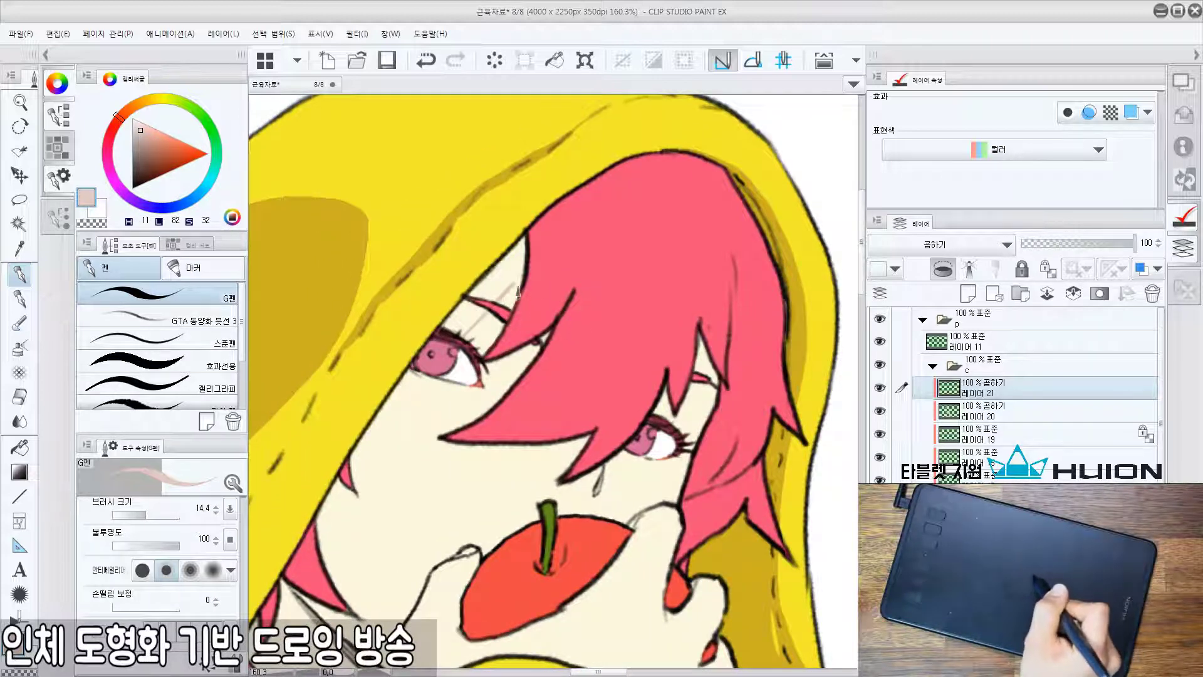
{"action": "key", "text": "ctrl+z"}
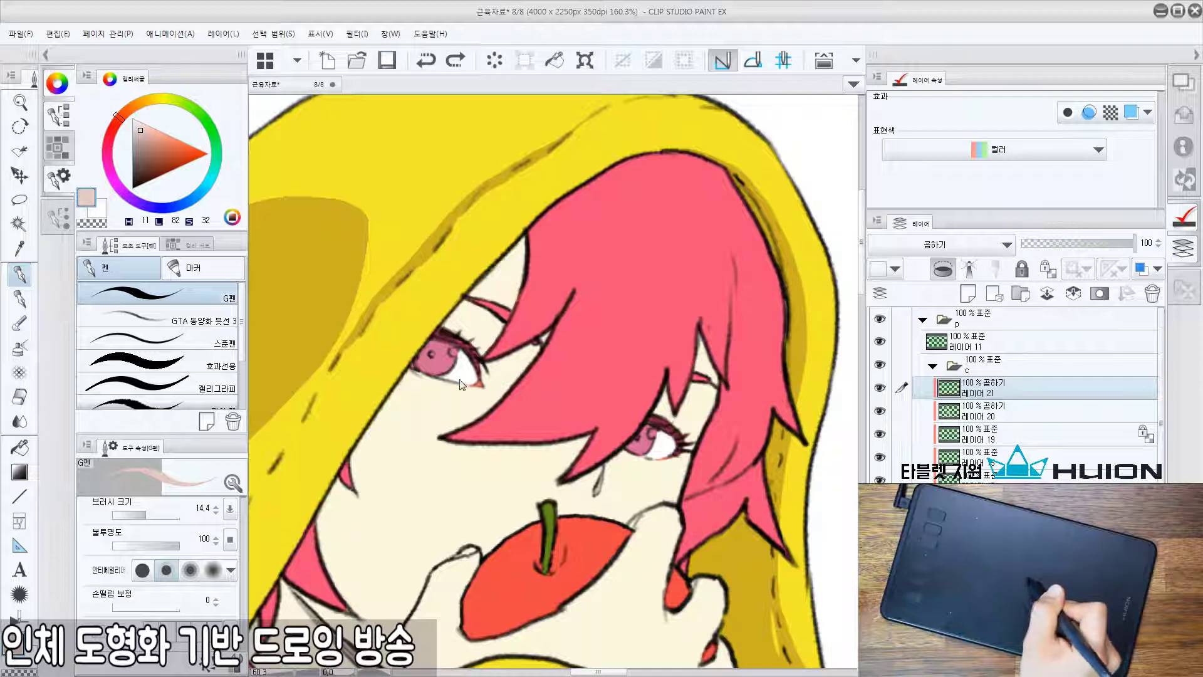
{"action": "left_click_drag", "start_coordinate": [462, 384], "coordinate": [483, 348]}
{"action": "scroll", "coordinate": [571, 351], "scroll_direction": "down", "scroll_amount": 5}
{"action": "left_click_drag", "start_coordinate": [572, 357], "coordinate": [505, 416]}
{"action": "scroll", "coordinate": [505, 416], "scroll_direction": "up", "scroll_amount": 4}
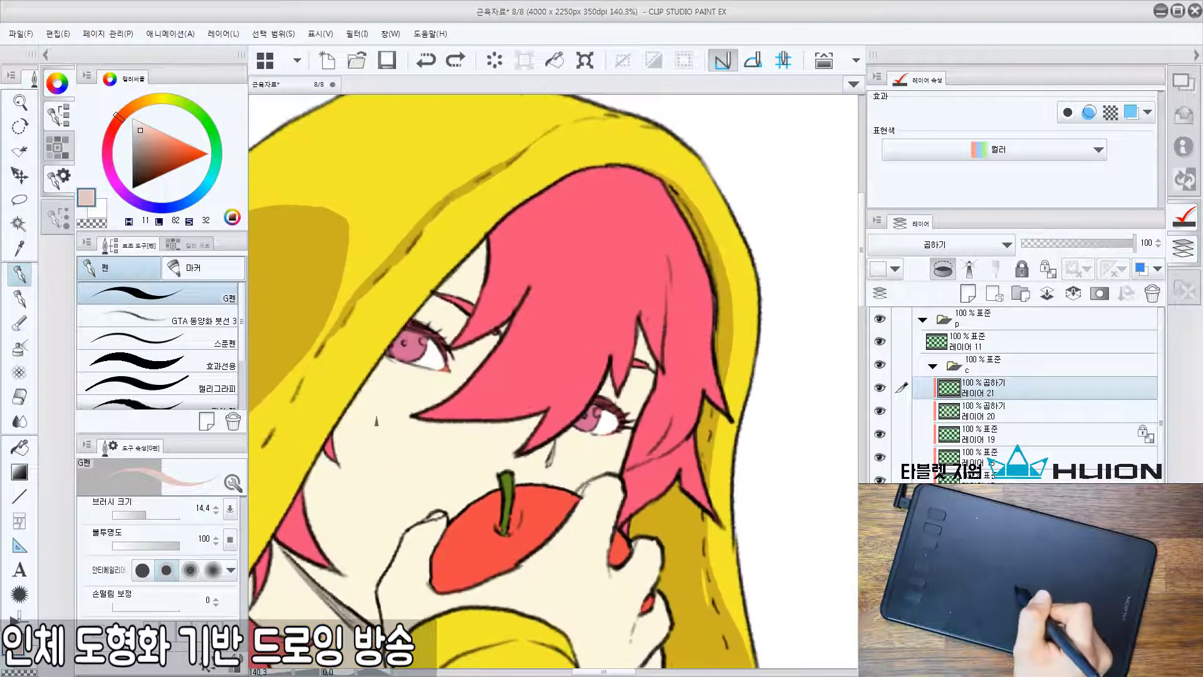
Sample the pink hair colour and adjust it to a muted shadow pink with hue 337, luminance 73 and saturation 20.
{"action": "left_click_drag", "start_coordinate": [552, 233], "coordinate": [548, 246]}
{"action": "left_click", "coordinate": [548, 246], "text": "alt"}
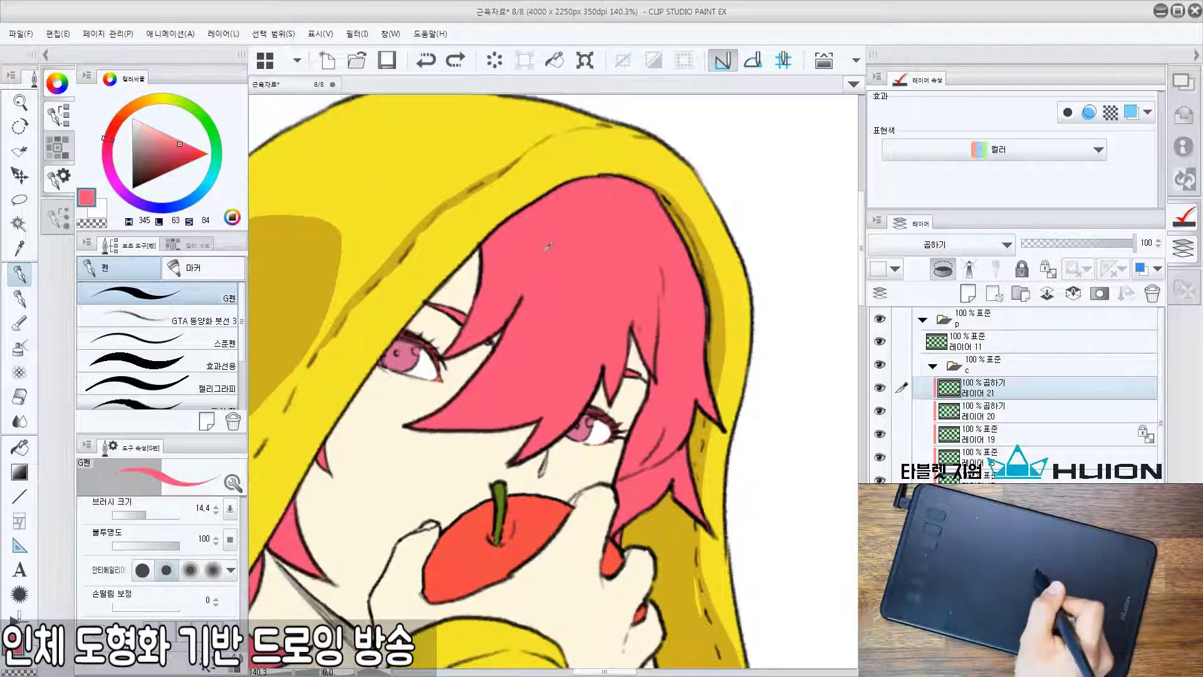
{"action": "left_click", "coordinate": [106, 147]}
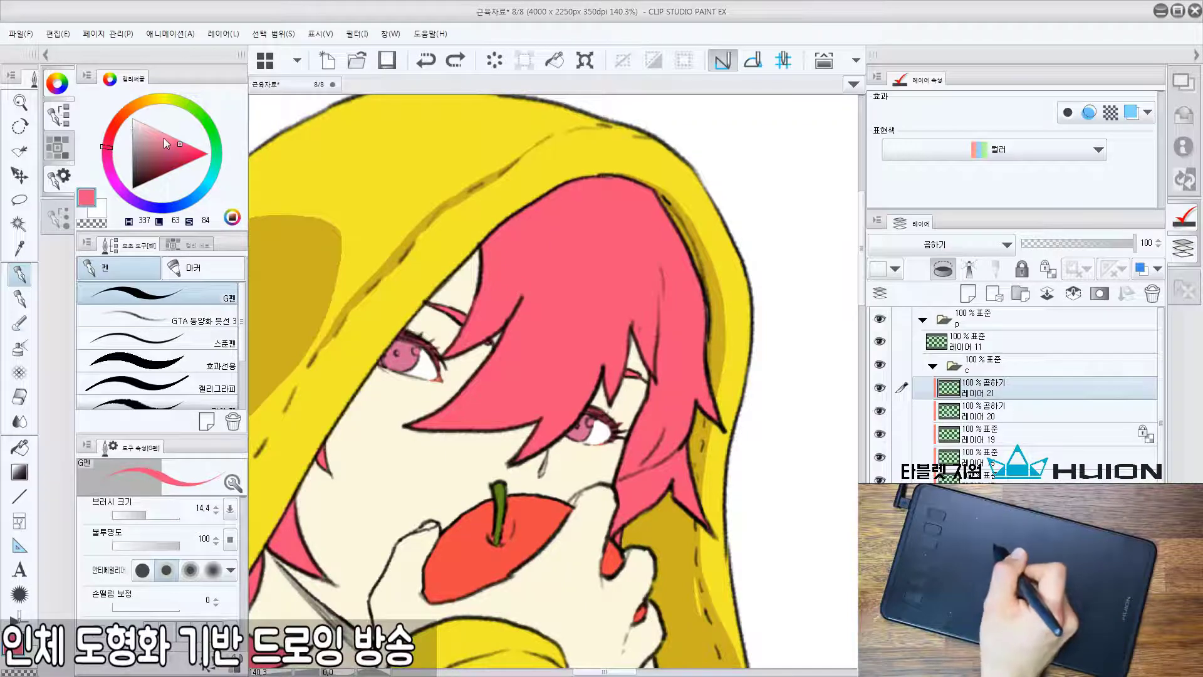
{"action": "left_click", "coordinate": [140, 136]}
Outline a diagonal shadow boundary across the fringe and fill the upper hair under the hood with the shadow pink.
{"action": "mouse_move", "coordinate": [509, 281]}
{"action": "left_mouse_down"}
{"action": "mouse_move", "coordinate": [541, 274]}
{"action": "mouse_move", "coordinate": [567, 294]}
{"action": "left_mouse_up"}
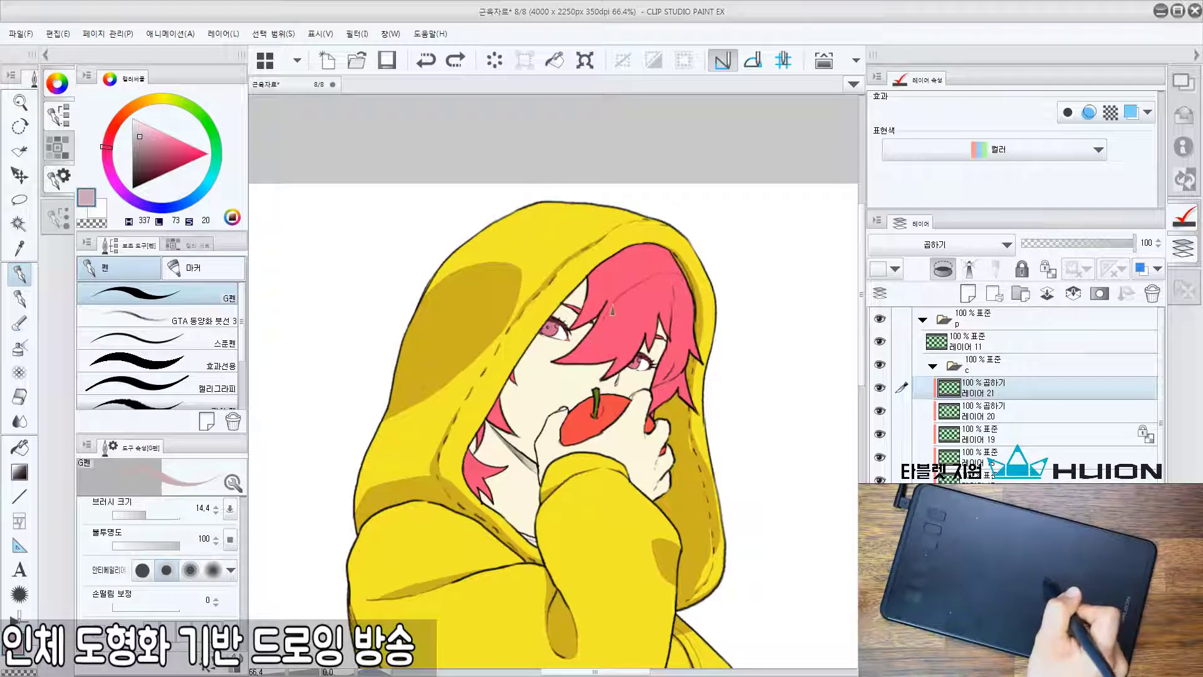
{"action": "key", "text": "ctrl+z"}
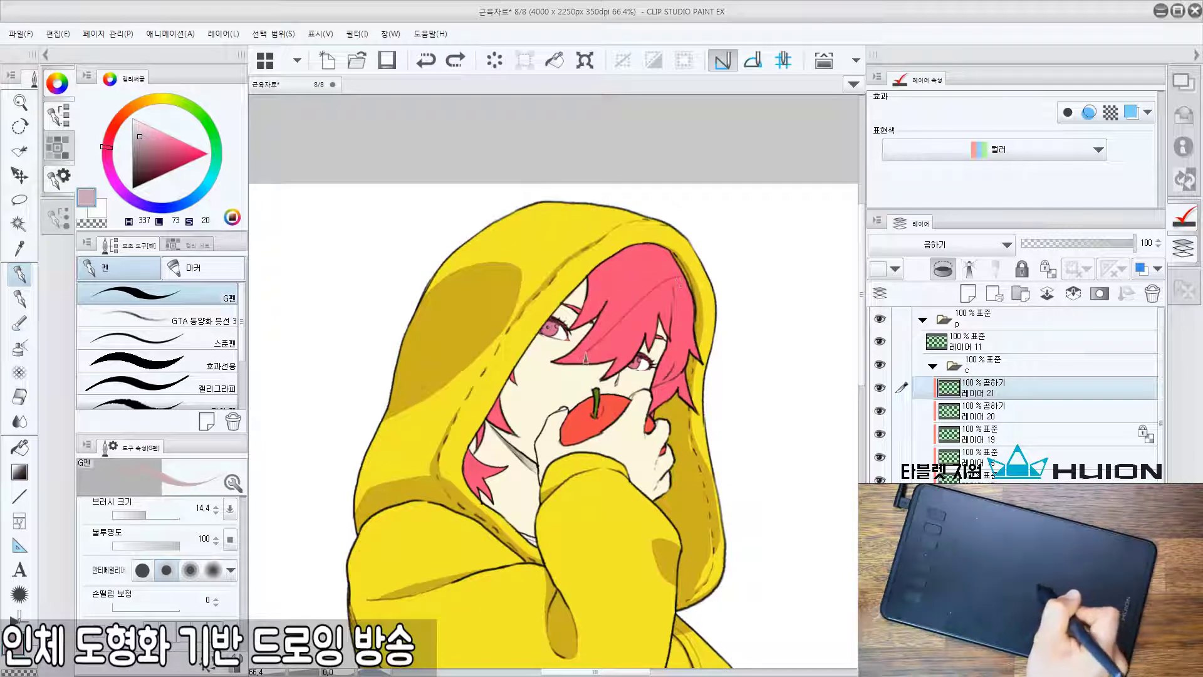
{"action": "left_click_drag", "start_coordinate": [570, 369], "coordinate": [569, 375]}
{"action": "key", "text": "g"}
{"action": "left_click", "coordinate": [620, 308]}
{"action": "mouse_move", "coordinate": [624, 316]}
{"action": "left_mouse_down"}
{"action": "mouse_move", "coordinate": [589, 344]}
{"action": "mouse_move", "coordinate": [673, 310]}
{"action": "mouse_move", "coordinate": [573, 337]}
{"action": "mouse_move", "coordinate": [534, 328]}
{"action": "mouse_move", "coordinate": [621, 328]}
{"action": "mouse_move", "coordinate": [555, 238]}
{"action": "mouse_move", "coordinate": [565, 361]}
{"action": "left_mouse_up"}
{"action": "key", "text": "p"}
{"action": "scroll", "coordinate": [573, 337], "scroll_direction": "up", "scroll_amount": 4}
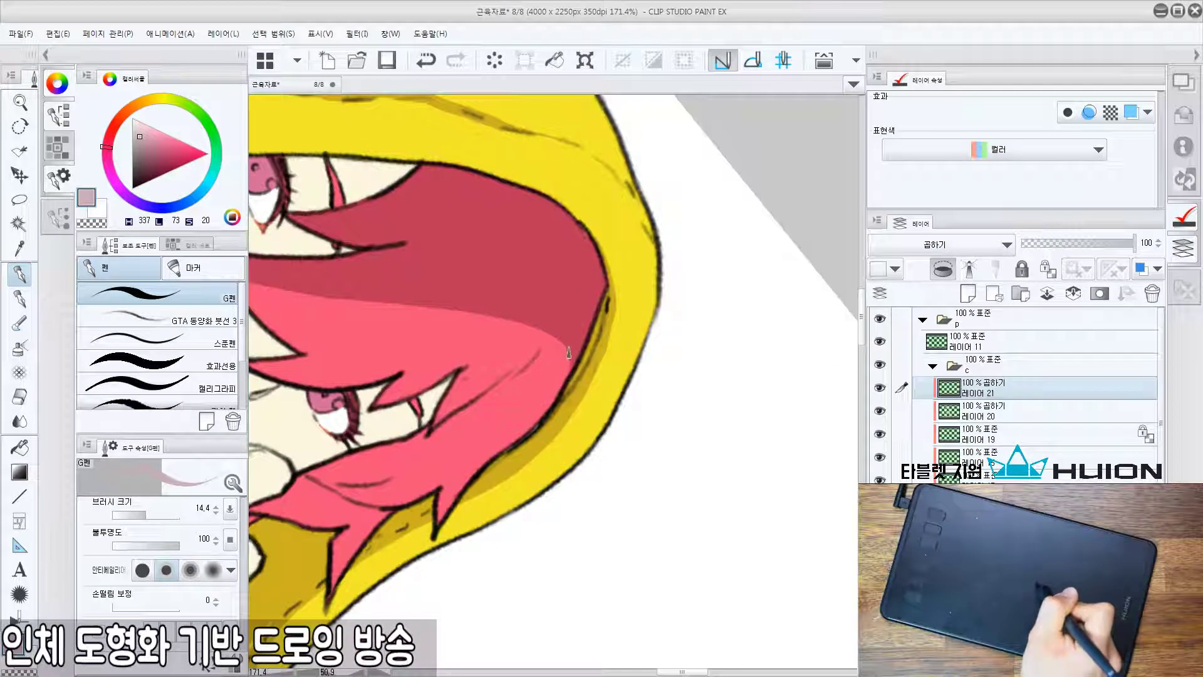
Outline and fill the shadow on the side hair beyond the far eye, down to the fingertips.
{"action": "key", "text": "ctrl+@"}
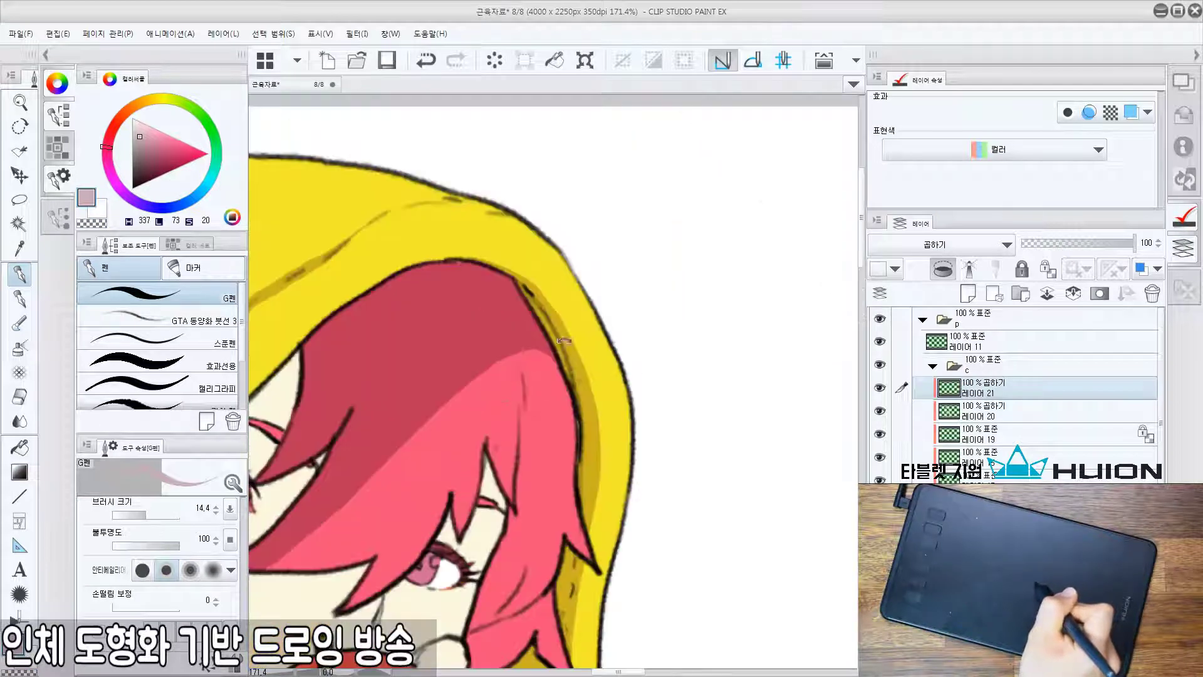
{"action": "left_click_drag", "start_coordinate": [485, 429], "coordinate": [513, 188]}
{"action": "mouse_move", "coordinate": [550, 223]}
{"action": "left_mouse_down", "text": "ctrl"}
{"action": "mouse_move", "coordinate": [497, 237]}
{"action": "mouse_move", "coordinate": [551, 238]}
{"action": "mouse_move", "coordinate": [518, 295]}
{"action": "mouse_move", "coordinate": [518, 374]}
{"action": "left_mouse_up", "text": "ctrl"}
{"action": "left_click_drag", "start_coordinate": [486, 447], "coordinate": [546, 387]}
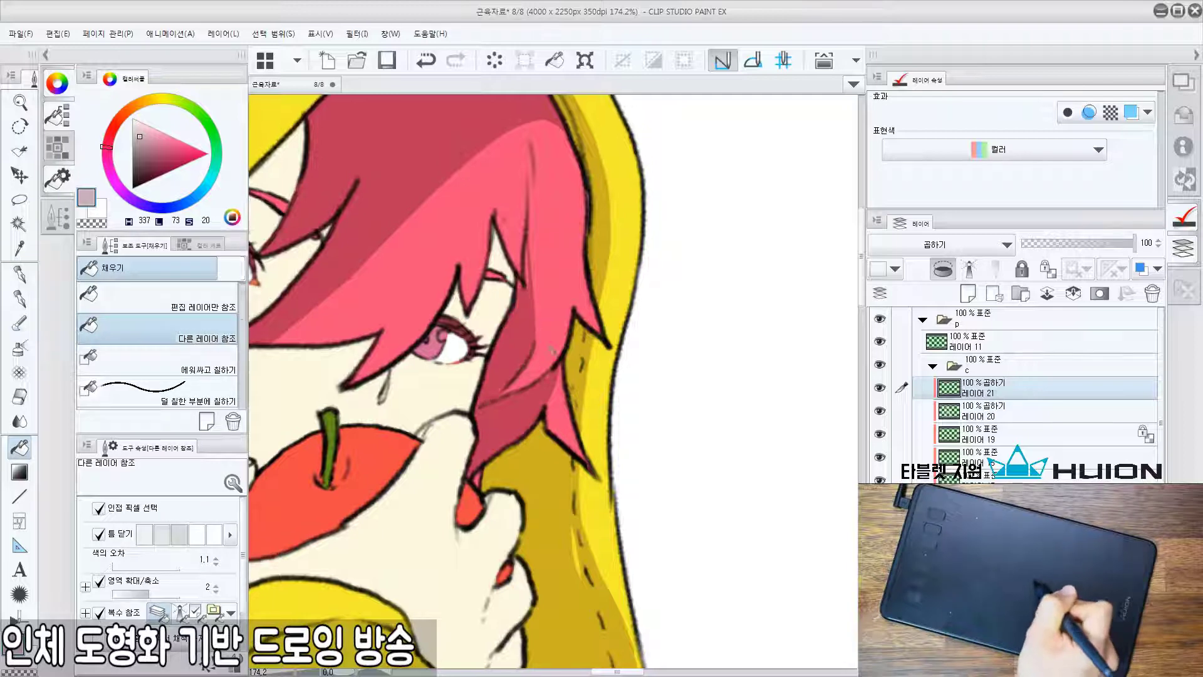
{"action": "left_click_drag", "start_coordinate": [549, 313], "coordinate": [510, 434]}
{"action": "left_click_drag", "start_coordinate": [438, 362], "coordinate": [440, 349]}
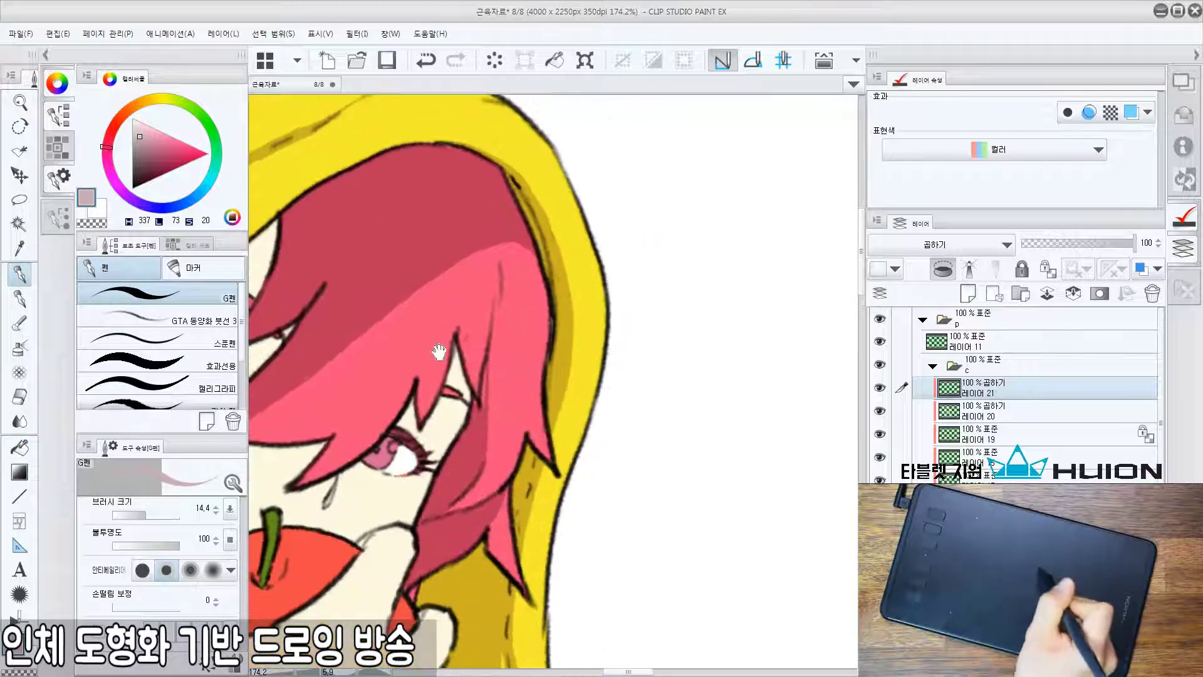
{"action": "mouse_move", "coordinate": [484, 437]}
{"action": "left_mouse_down"}
{"action": "mouse_move", "coordinate": [486, 394]}
{"action": "mouse_move", "coordinate": [476, 428]}
{"action": "mouse_move", "coordinate": [436, 417]}
{"action": "mouse_move", "coordinate": [530, 253]}
{"action": "left_mouse_up"}
{"action": "left_click_drag", "start_coordinate": [443, 452], "coordinate": [504, 406]}
{"action": "left_click_drag", "start_coordinate": [537, 450], "coordinate": [580, 422]}
{"action": "left_click_drag", "start_coordinate": [591, 336], "coordinate": [623, 334]}
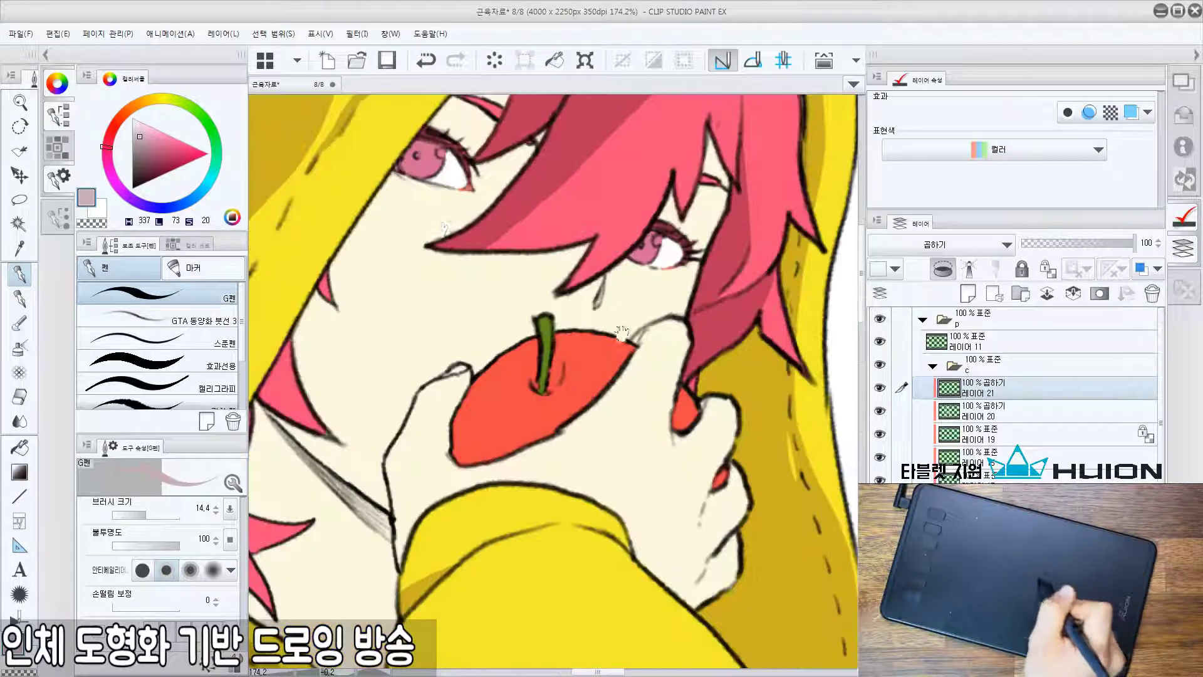
Fill the small hair locks along the hood's edge beside the cheek with the shadow pink.
{"action": "left_click_drag", "start_coordinate": [474, 298], "coordinate": [528, 445]}
{"action": "left_click_drag", "start_coordinate": [411, 466], "coordinate": [432, 436]}
{"action": "key", "text": "g"}
{"action": "left_click", "coordinate": [418, 409]}
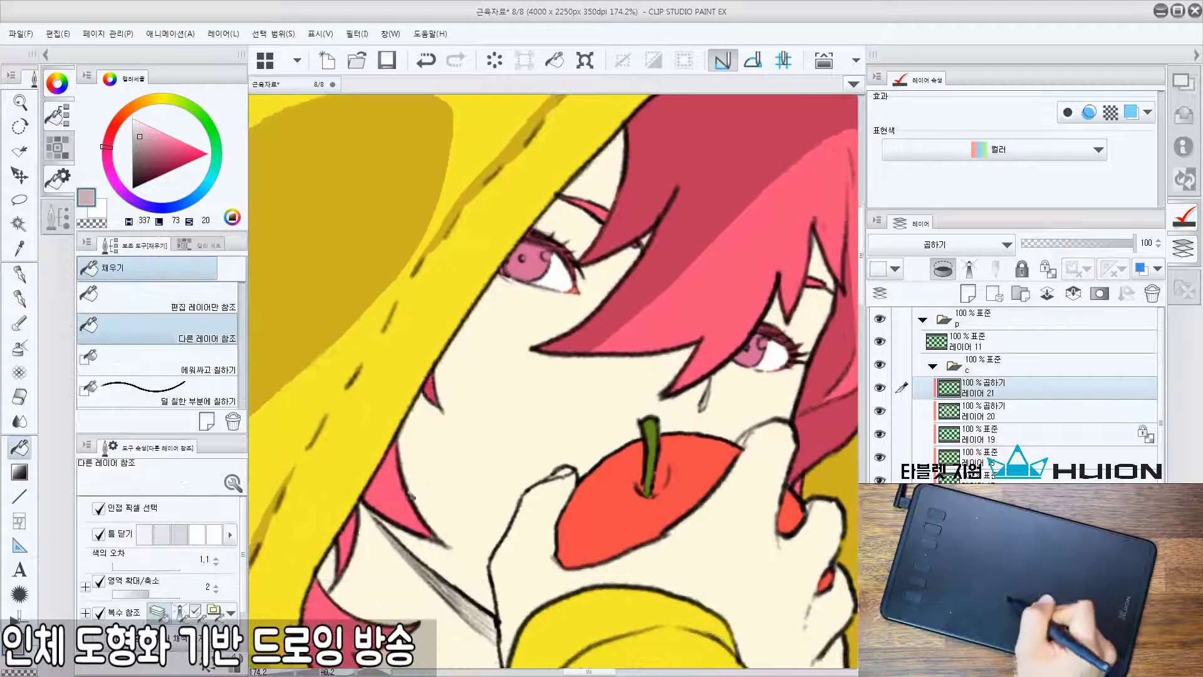
{"action": "left_click", "coordinate": [395, 492]}
Outline and fill the shadow on the inner part of the forked hair lock beside the neck.
{"action": "mouse_move", "coordinate": [376, 545]}
{"action": "left_mouse_down"}
{"action": "mouse_move", "coordinate": [399, 505]}
{"action": "mouse_move", "coordinate": [372, 496]}
{"action": "mouse_move", "coordinate": [394, 574]}
{"action": "left_mouse_up"}
{"action": "key", "text": "ctrl+z"}
{"action": "key", "text": "p"}
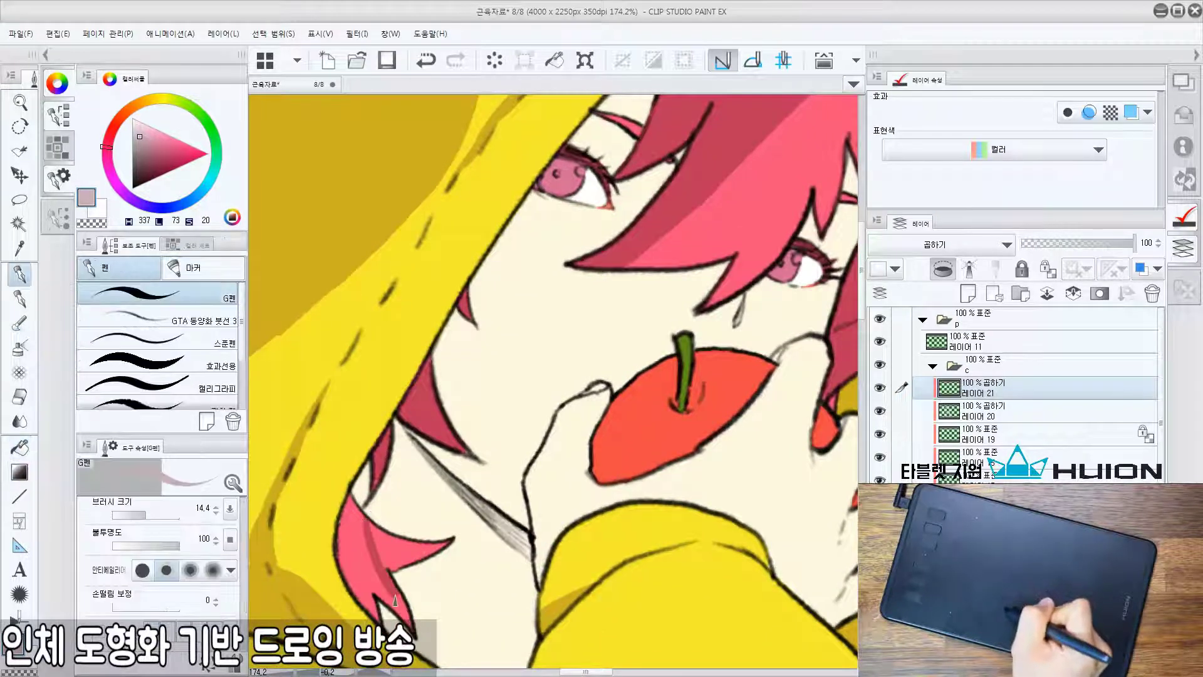
{"action": "key", "text": "g"}
{"action": "left_click", "coordinate": [375, 573]}
{"action": "key", "text": "p"}
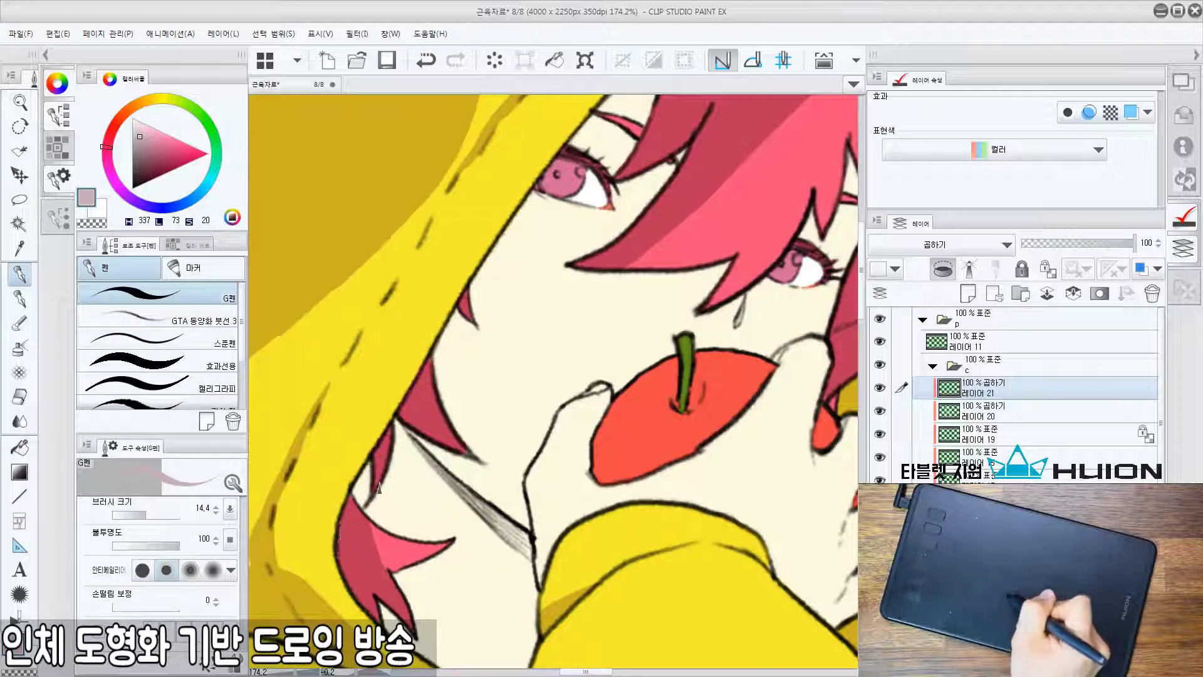
Paint a thin shadow strand down the side hair next to the fringe, then save the file.
{"action": "left_click_drag", "start_coordinate": [473, 404], "coordinate": [423, 357]}
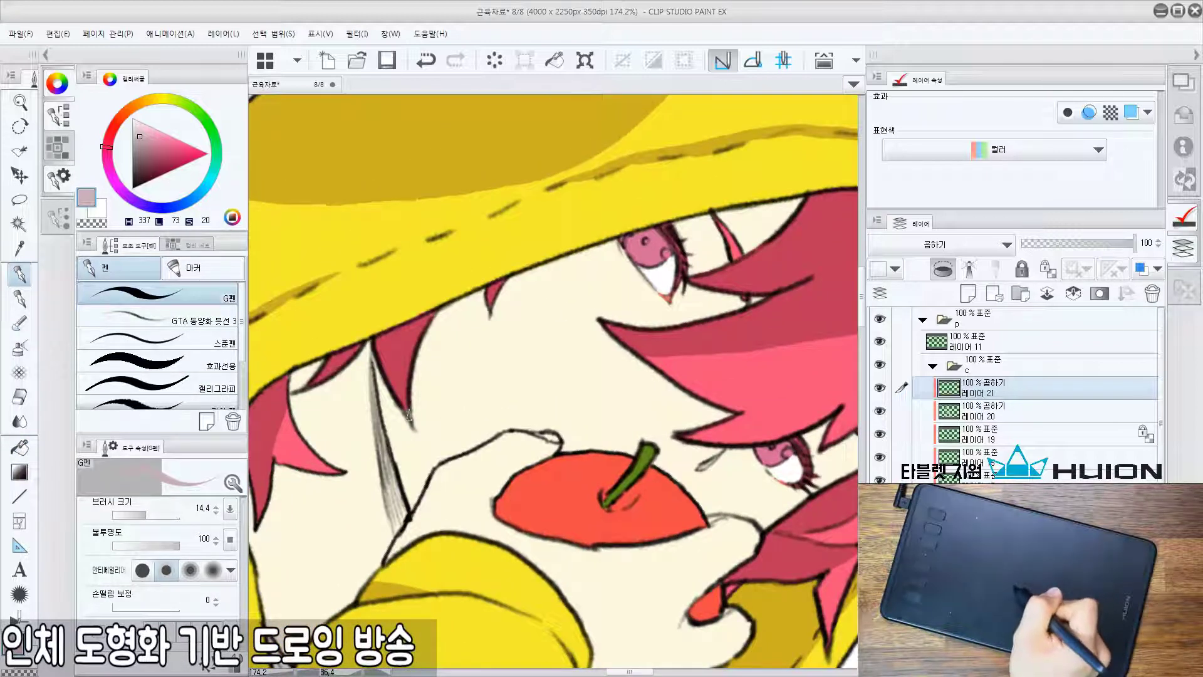
{"action": "left_click_drag", "start_coordinate": [684, 262], "coordinate": [438, 456]}
{"action": "double_click", "coordinate": [472, 466]}
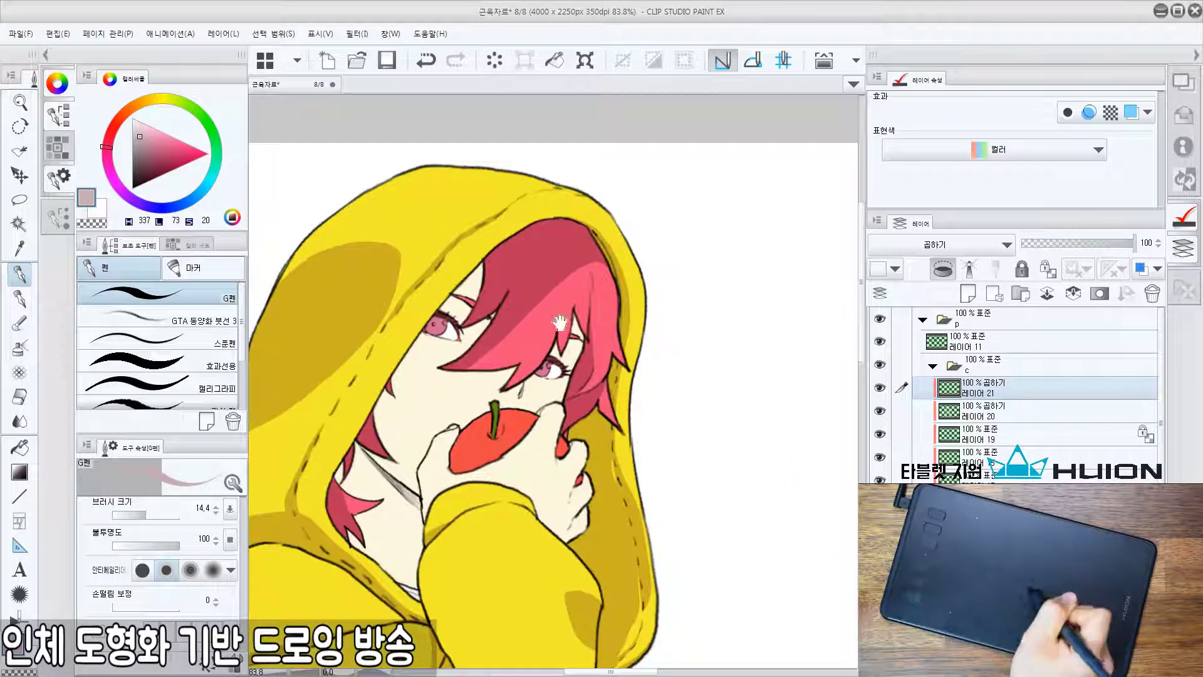
{"action": "left_click_drag", "start_coordinate": [591, 294], "coordinate": [584, 363]}
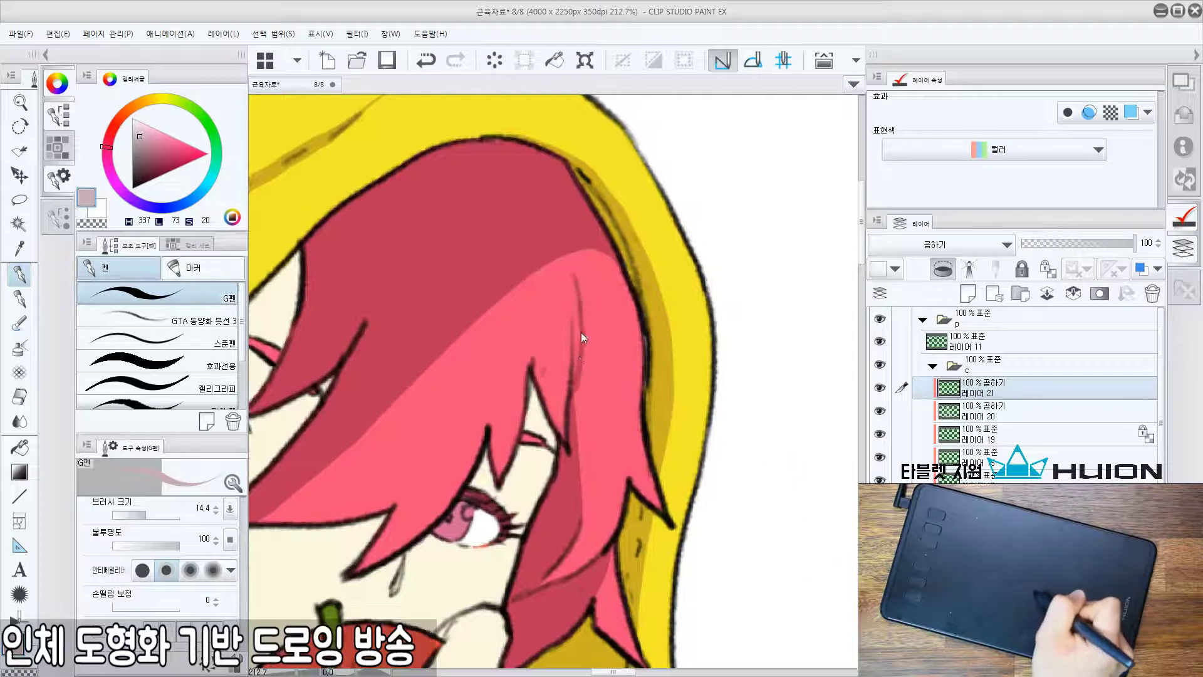
{"action": "left_click_drag", "start_coordinate": [569, 407], "coordinate": [577, 301]}
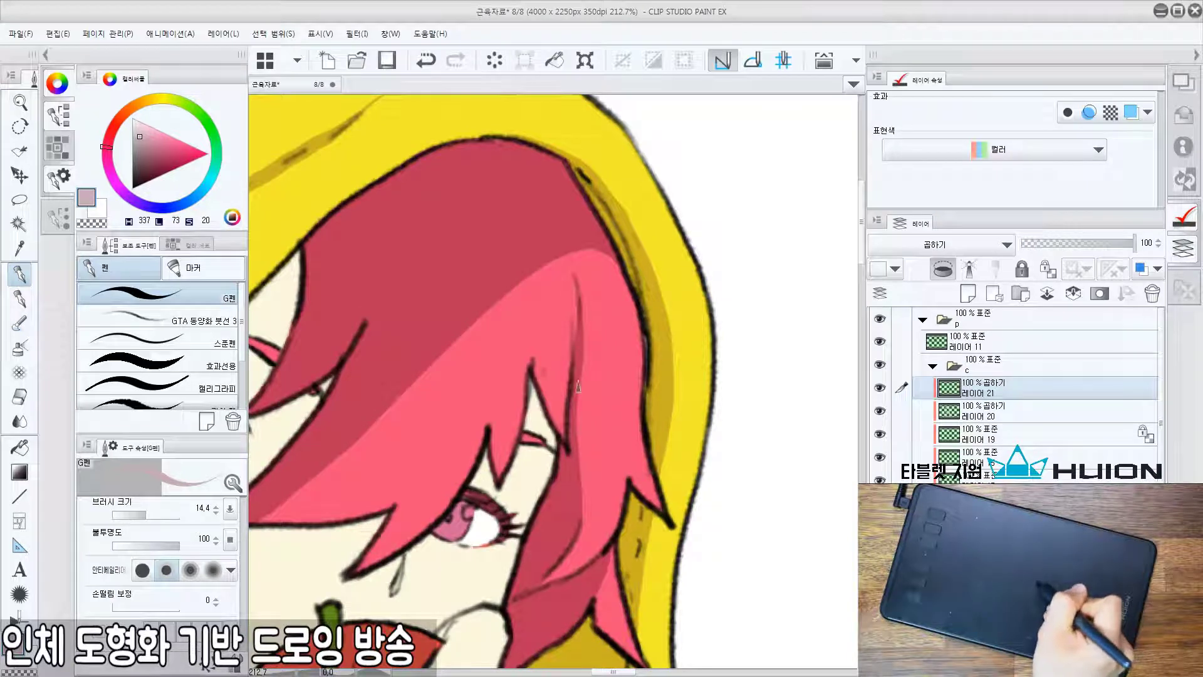
{"action": "mouse_move", "coordinate": [577, 370]}
{"action": "left_mouse_down"}
{"action": "mouse_move", "coordinate": [569, 478]}
{"action": "mouse_move", "coordinate": [626, 301]}
{"action": "mouse_move", "coordinate": [618, 349]}
{"action": "mouse_move", "coordinate": [665, 261]}
{"action": "left_mouse_up"}
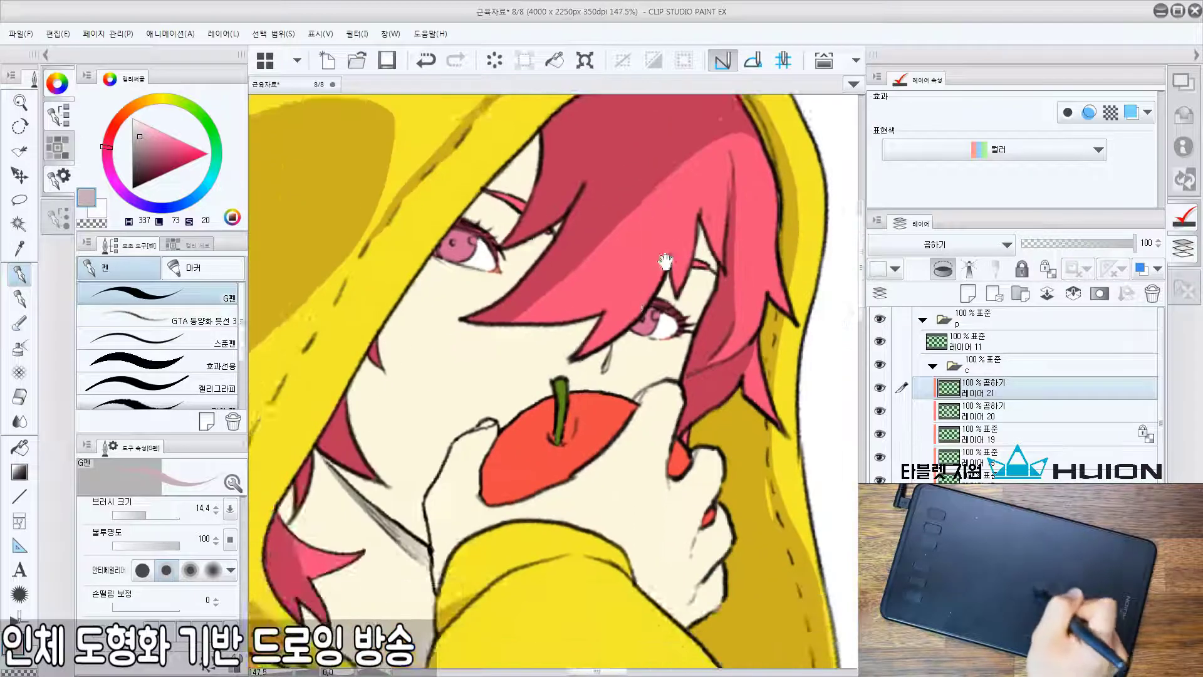
{"action": "scroll", "coordinate": [651, 264], "scroll_direction": "up", "scroll_amount": 2}
{"action": "key", "text": "ctrl+s"}
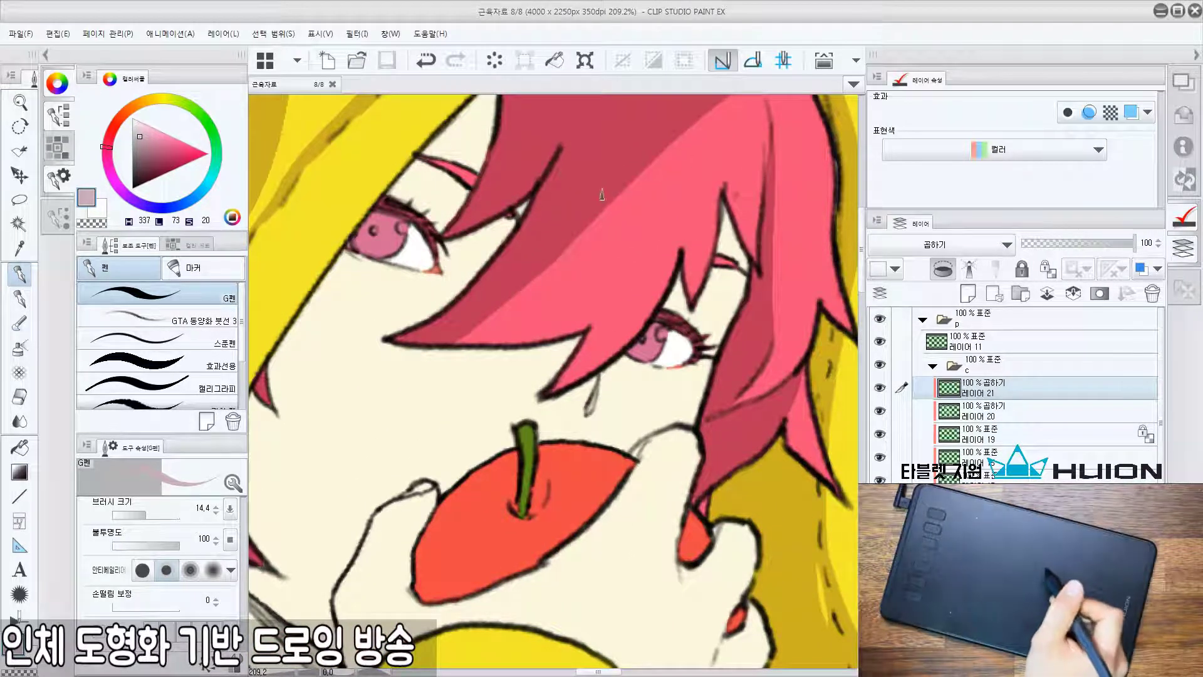
{"action": "left_click_drag", "start_coordinate": [580, 296], "coordinate": [519, 339]}
{"action": "left_click_drag", "start_coordinate": [692, 188], "coordinate": [604, 376]}
{"action": "key", "text": "ctrl+z"}
{"action": "mouse_move", "coordinate": [610, 325]}
{"action": "left_mouse_down"}
{"action": "mouse_move", "coordinate": [604, 369]}
{"action": "mouse_move", "coordinate": [619, 413]}
{"action": "mouse_move", "coordinate": [627, 404]}
{"action": "left_mouse_up"}
{"action": "key", "text": "ctrl+z"}
{"action": "key", "text": "c"}
{"action": "key", "text": "c"}
Extend the shadow along the underside of the forked hair lock beside the neck, then save the file.
{"action": "left_click_drag", "start_coordinate": [552, 364], "coordinate": [470, 380]}
{"action": "mouse_move", "coordinate": [509, 489]}
{"action": "left_mouse_down"}
{"action": "mouse_move", "coordinate": [565, 406]}
{"action": "mouse_move", "coordinate": [471, 391]}
{"action": "left_mouse_up"}
{"action": "scroll", "coordinate": [483, 413], "scroll_direction": "up", "scroll_amount": 6}
{"action": "key", "text": "ctrl+z"}
{"action": "key", "text": "ctrl+z"}
{"action": "left_click_drag", "start_coordinate": [550, 389], "coordinate": [483, 400]}
{"action": "key", "text": "ctrl+z"}
{"action": "key", "text": "ctrl+z"}
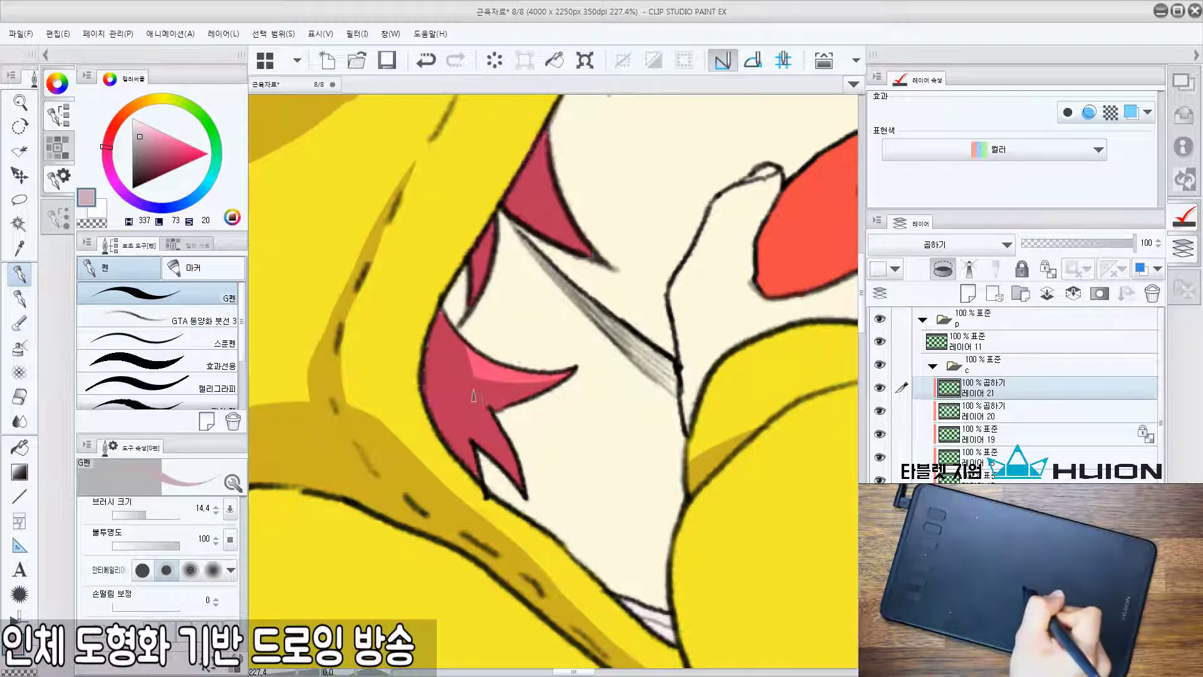
{"action": "scroll", "coordinate": [511, 368], "scroll_direction": "down", "scroll_amount": 3}
{"action": "left_click_drag", "start_coordinate": [622, 329], "coordinate": [549, 315]}
{"action": "key", "text": "ctrl+s"}
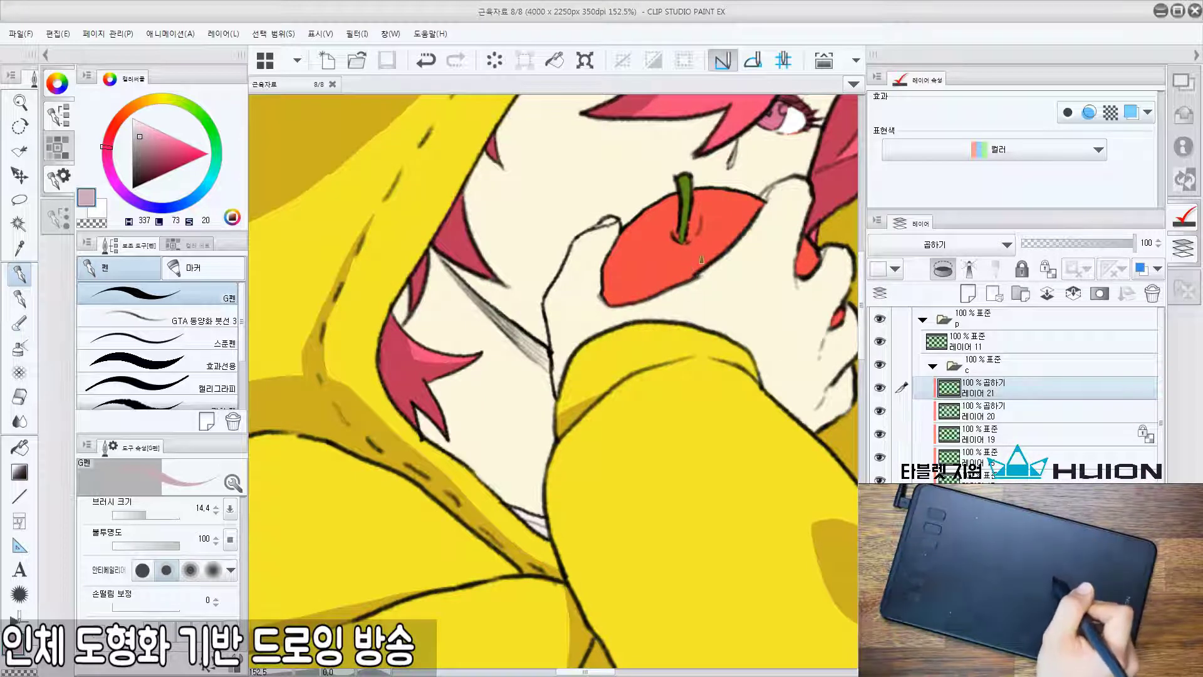
Outline and fill a shadow across the lower tips of the fringe above the nose, then save the file.
{"action": "scroll", "coordinate": [736, 259], "scroll_direction": "down", "scroll_amount": 5}
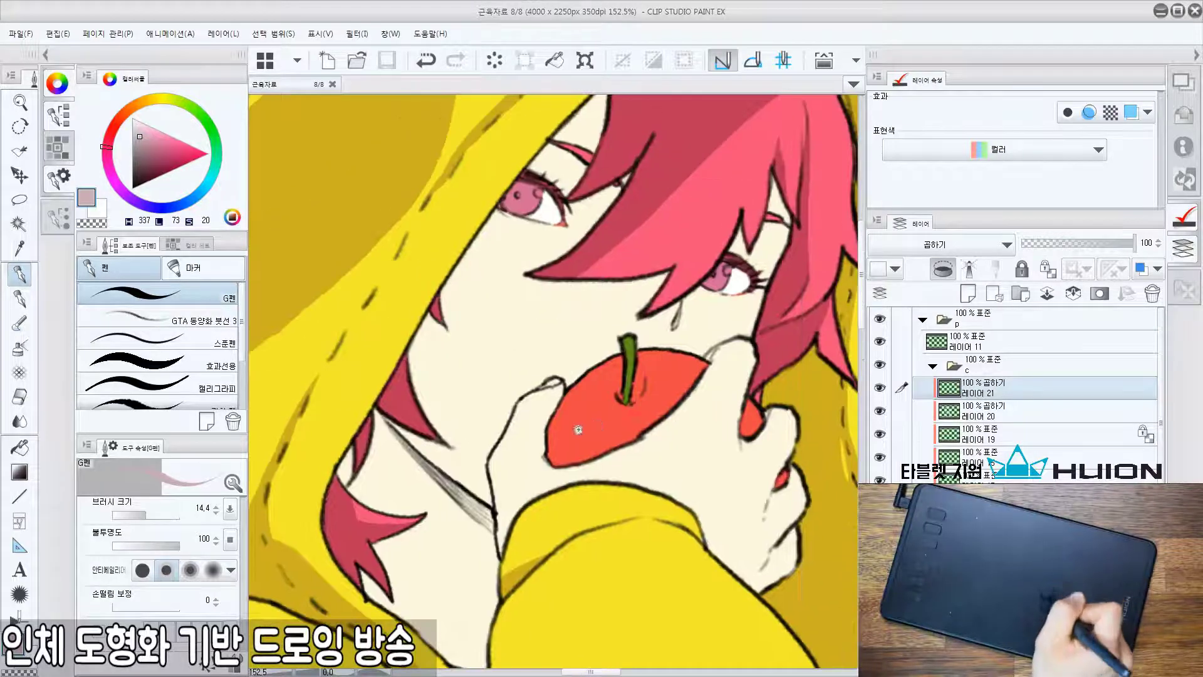
{"action": "scroll", "coordinate": [548, 368], "scroll_direction": "up", "scroll_amount": 3}
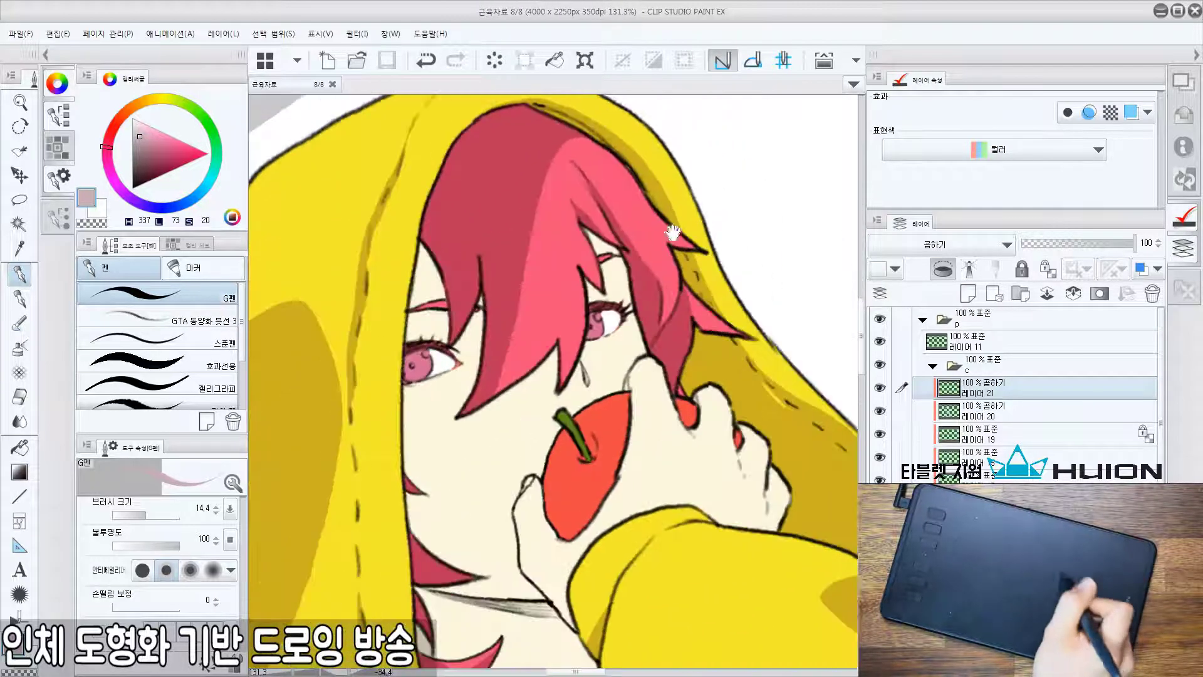
{"action": "key", "text": "ctrl+z"}
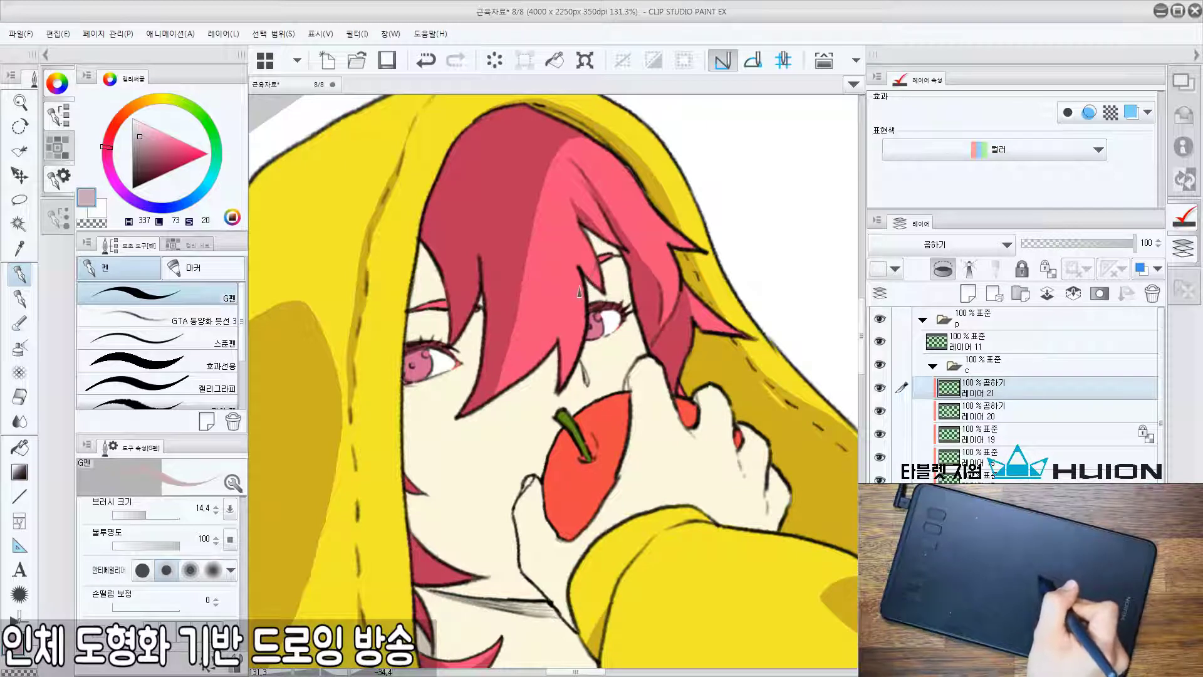
{"action": "key", "text": "g"}
{"action": "key", "text": "p"}
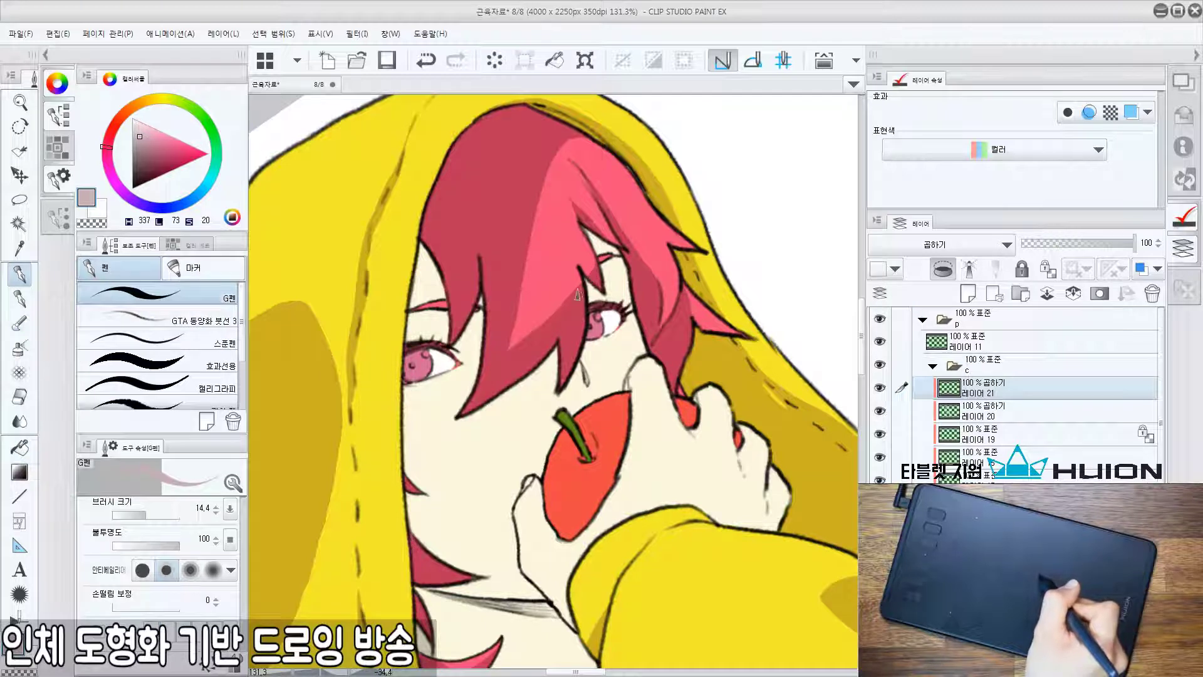
{"action": "key", "text": "ctrl+@"}
{"action": "left_click_drag", "start_coordinate": [586, 300], "coordinate": [581, 303]}
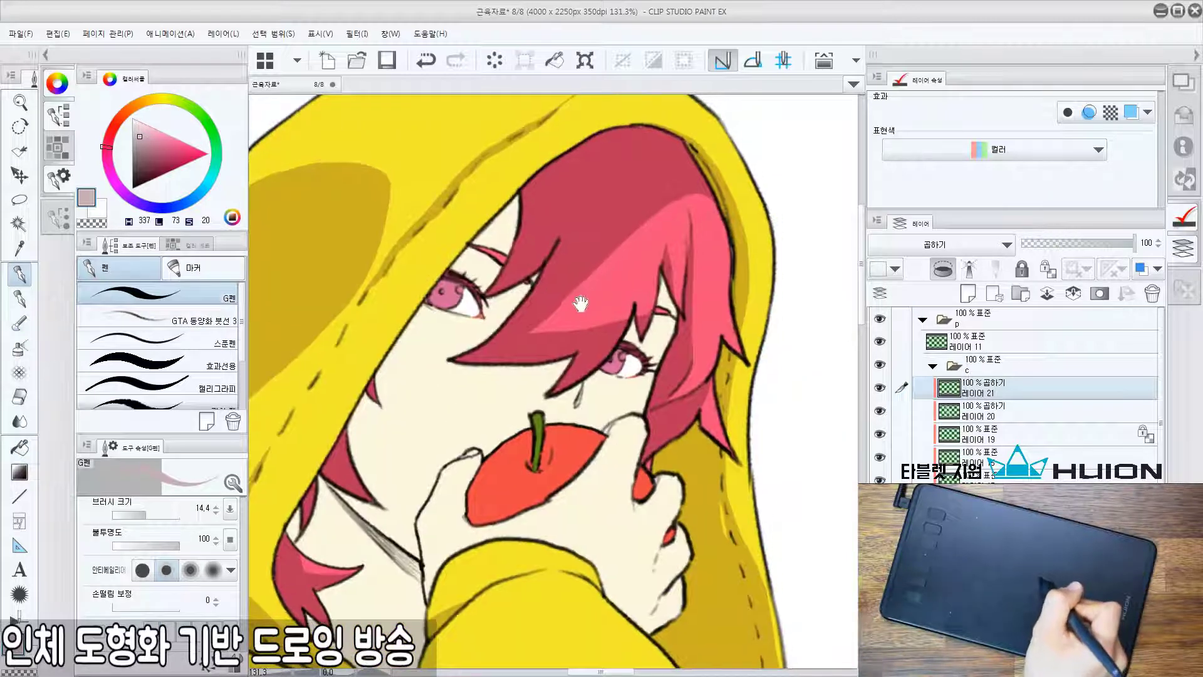
{"action": "key", "text": "ctrl+s"}
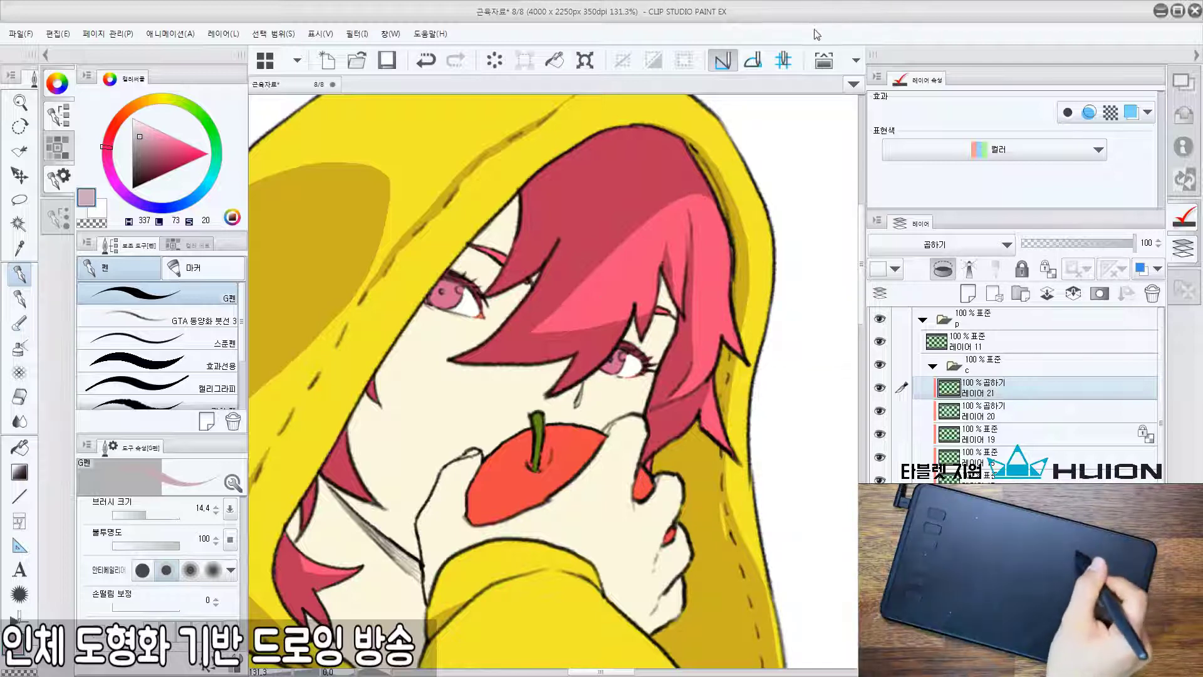
{"action": "left_click_drag", "start_coordinate": [518, 429], "coordinate": [567, 316]}
{"action": "scroll", "coordinate": [564, 307], "scroll_direction": "down", "scroll_amount": 3}
{"action": "left_click_drag", "start_coordinate": [594, 269], "coordinate": [533, 363]}
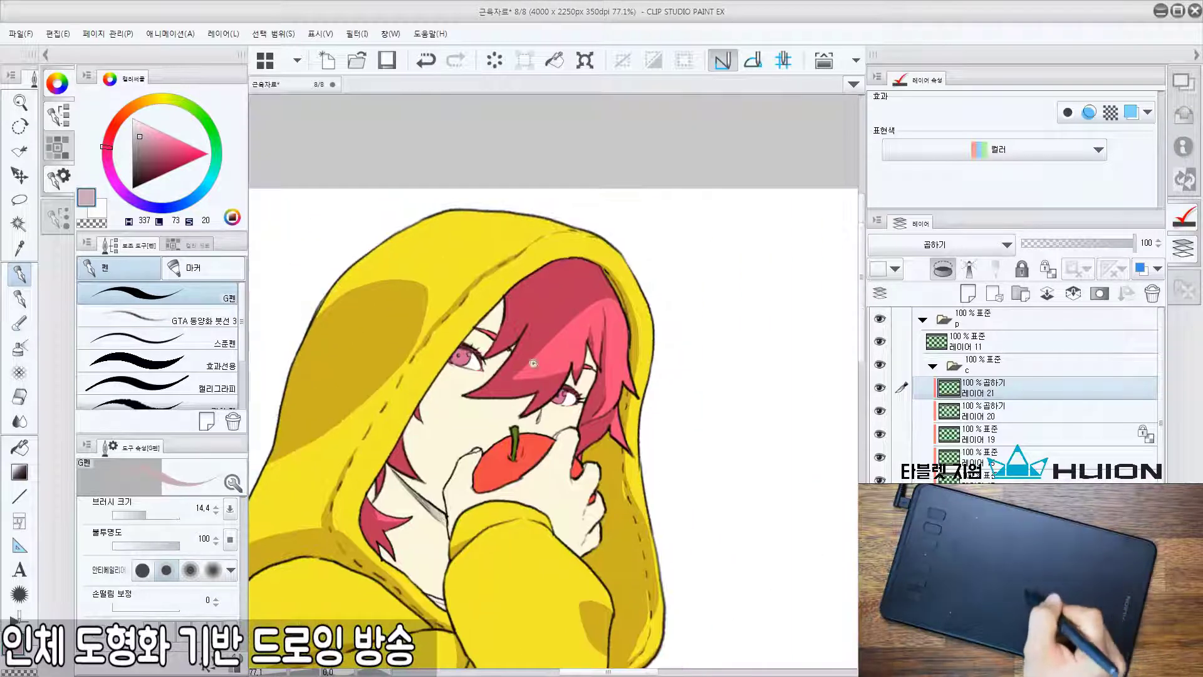
{"action": "scroll", "coordinate": [579, 424], "scroll_direction": "up", "scroll_amount": 2}
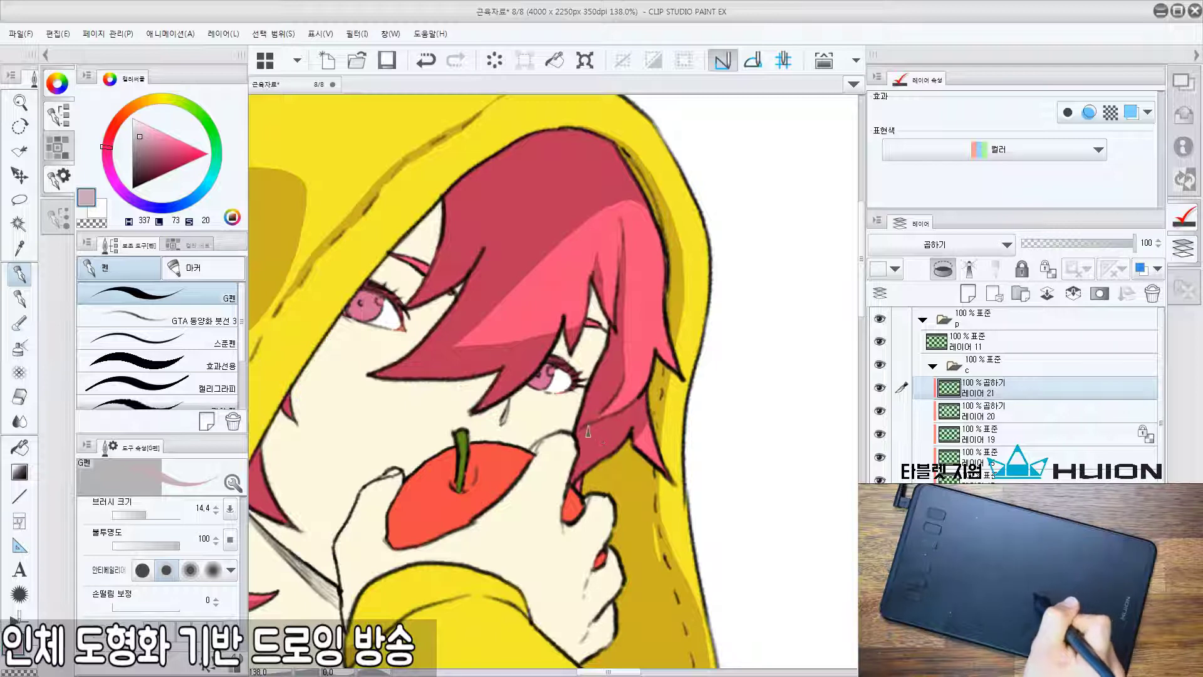
{"action": "scroll", "coordinate": [605, 423], "scroll_direction": "down", "scroll_amount": 2}
{"action": "left_click_drag", "start_coordinate": [542, 457], "coordinate": [547, 419]}
{"action": "scroll", "coordinate": [554, 461], "scroll_direction": "up", "scroll_amount": 1}
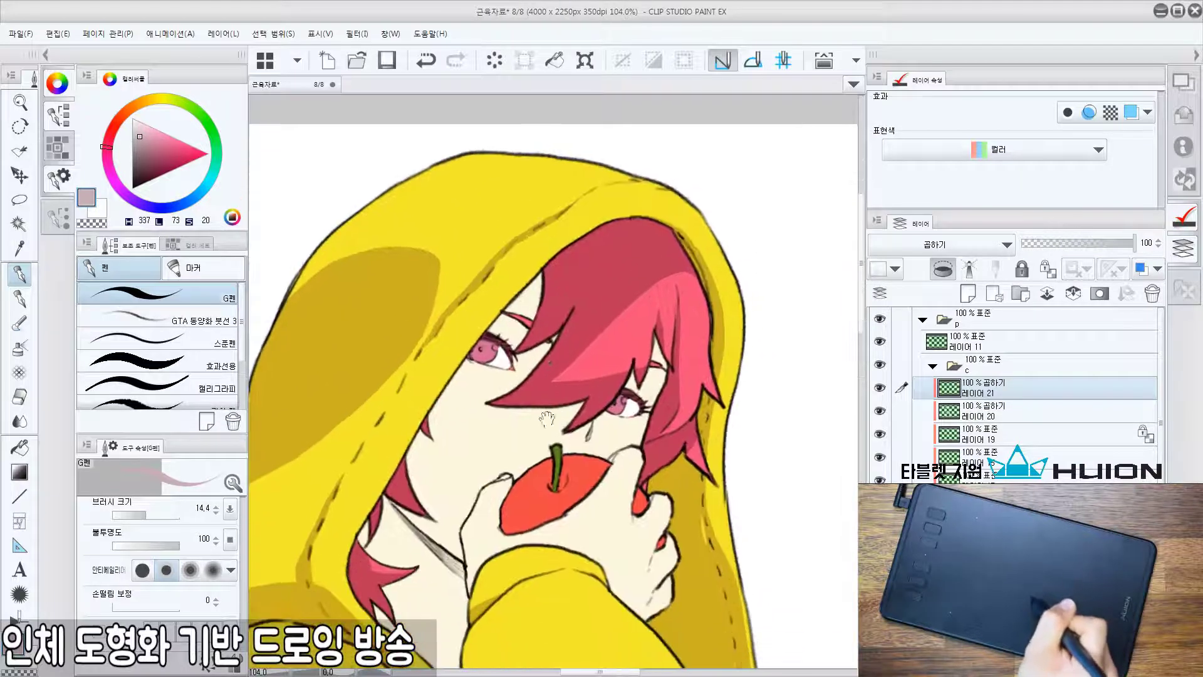
Set a salmon skin-shadow colour with hue 2, luminosity 77 and saturation 44, and outline a curved shadow boundary from the fringe to the jaw.
{"action": "left_click_drag", "start_coordinate": [115, 131], "coordinate": [114, 124]}
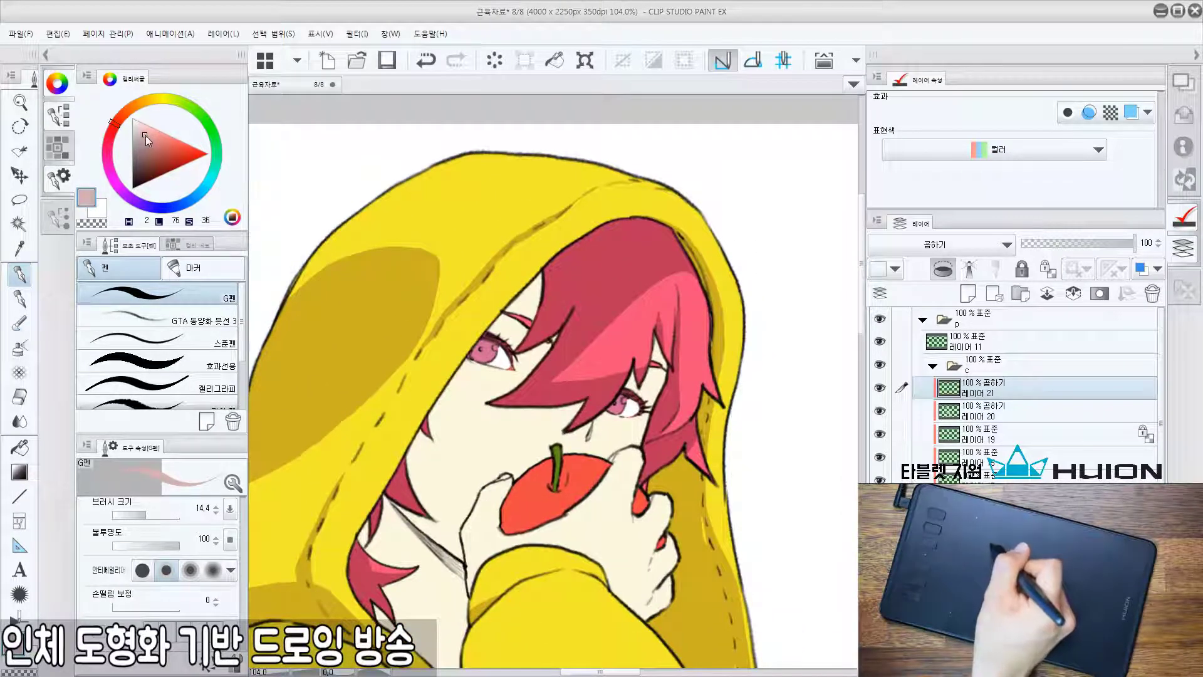
{"action": "left_click", "coordinate": [147, 133]}
{"action": "left_click_drag", "start_coordinate": [452, 365], "coordinate": [452, 300]}
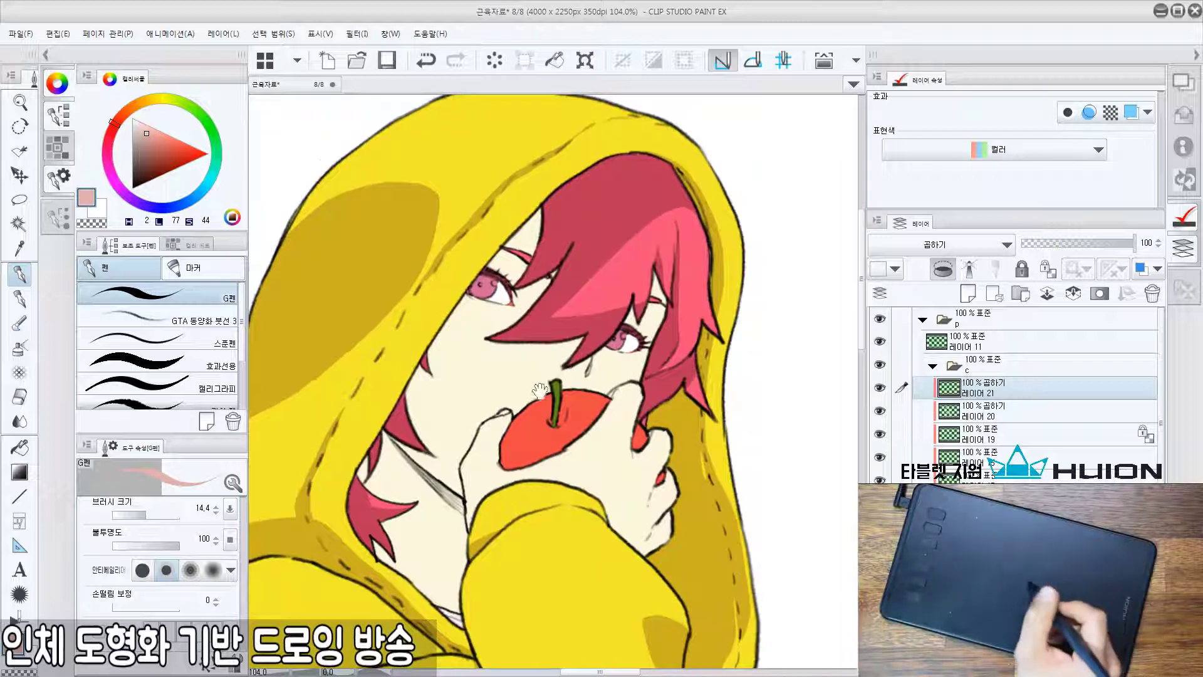
{"action": "scroll", "coordinate": [458, 441], "scroll_direction": "up", "scroll_amount": 1}
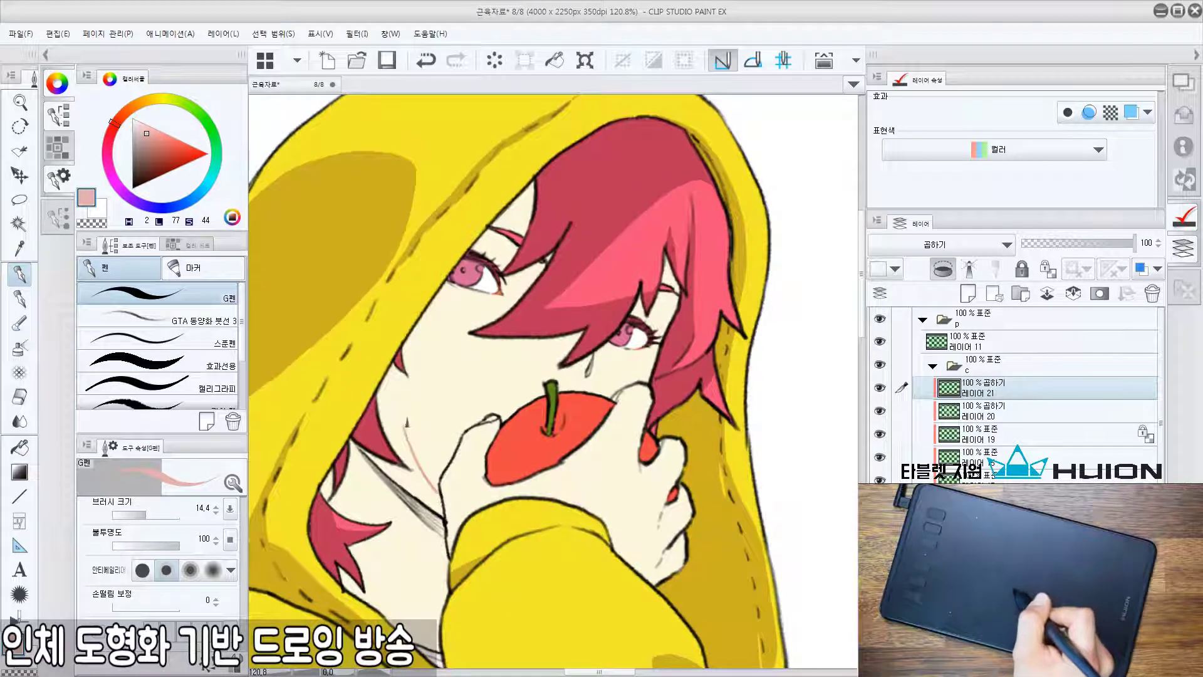
{"action": "key", "text": "ctrl+z"}
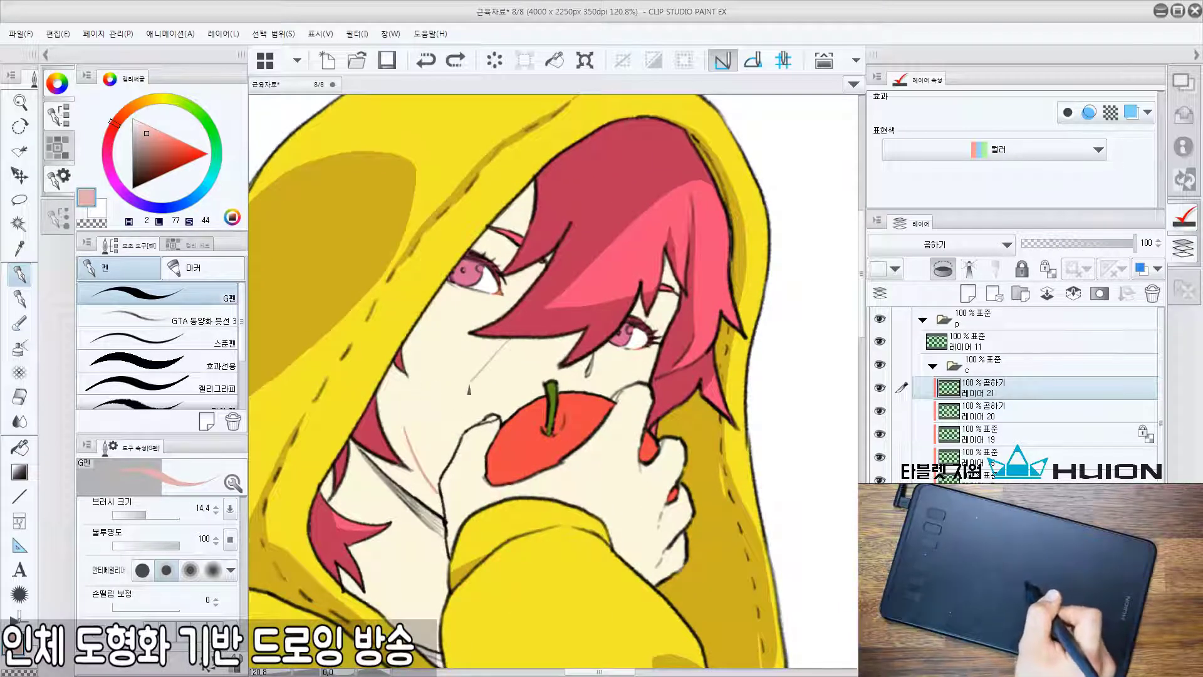
{"action": "left_click_drag", "start_coordinate": [468, 389], "coordinate": [434, 461]}
{"action": "key", "text": "ctrl+z"}
{"action": "mouse_move", "coordinate": [511, 341]}
{"action": "left_mouse_down"}
{"action": "mouse_move", "coordinate": [441, 421]}
{"action": "mouse_move", "coordinate": [418, 475]}
{"action": "left_mouse_up"}
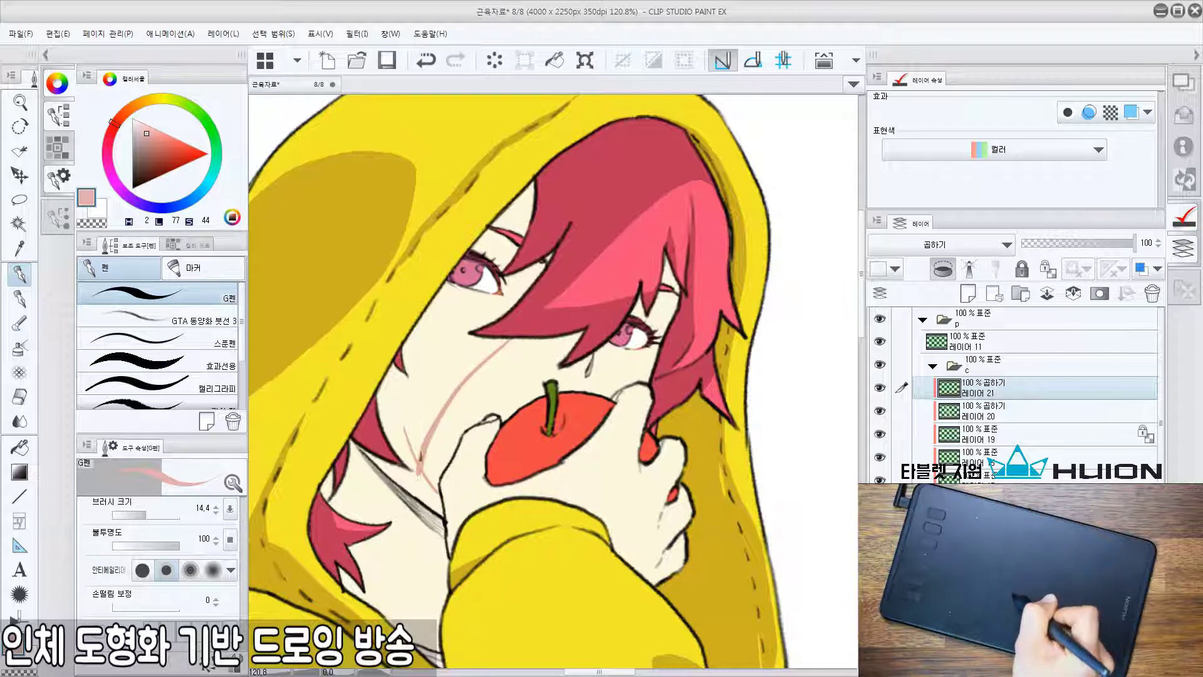
Fill the hood-side cheek, the eye and the brow area with the salmon shadow colour, then save the file.
{"action": "key", "text": "g"}
{"action": "left_click", "coordinate": [426, 388]}
{"action": "left_click_drag", "start_coordinate": [505, 252], "coordinate": [495, 316]}
{"action": "left_click", "coordinate": [496, 314]}
{"action": "left_click", "coordinate": [509, 275]}
{"action": "mouse_move", "coordinate": [459, 375]}
{"action": "left_mouse_down"}
{"action": "mouse_move", "coordinate": [471, 335]}
{"action": "mouse_move", "coordinate": [497, 347]}
{"action": "left_mouse_up"}
{"action": "key", "text": "p"}
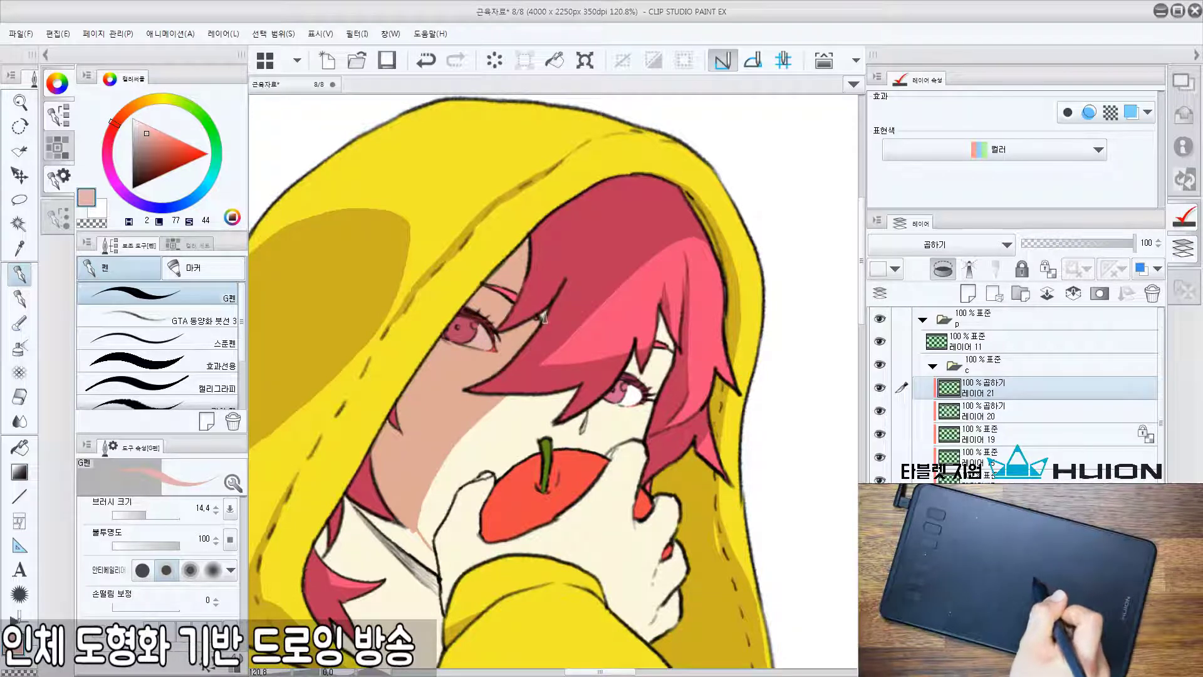
{"action": "left_click_drag", "start_coordinate": [499, 346], "coordinate": [491, 356]}
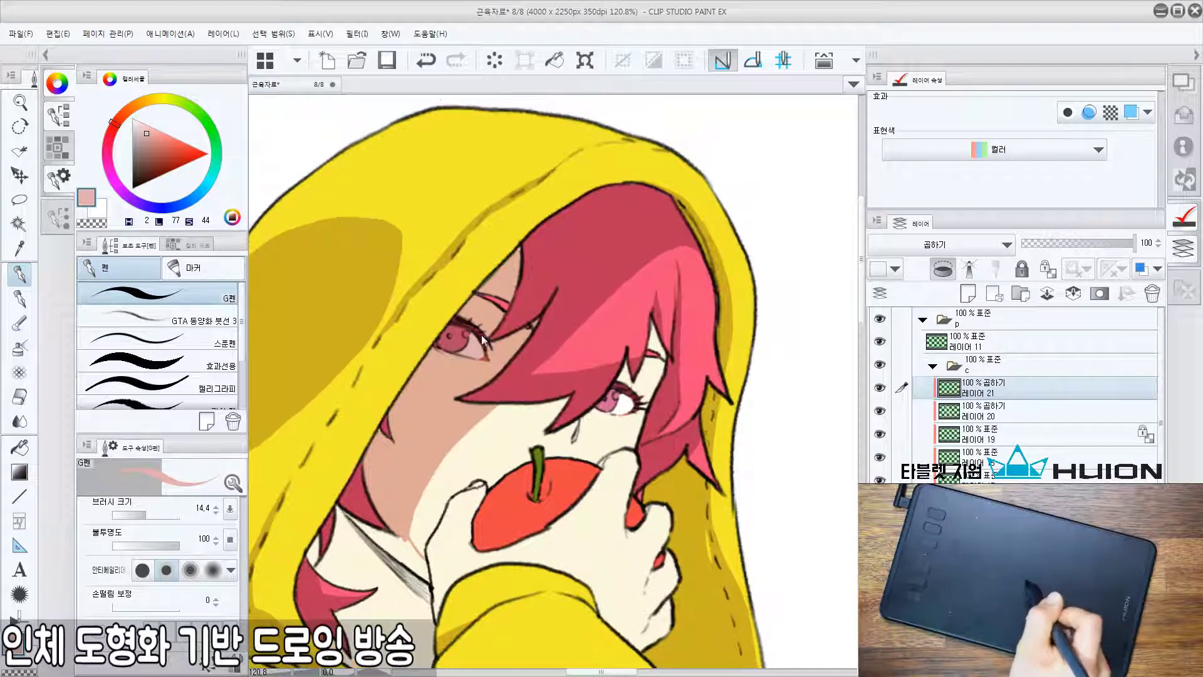
{"action": "key", "text": "ctrl+s"}
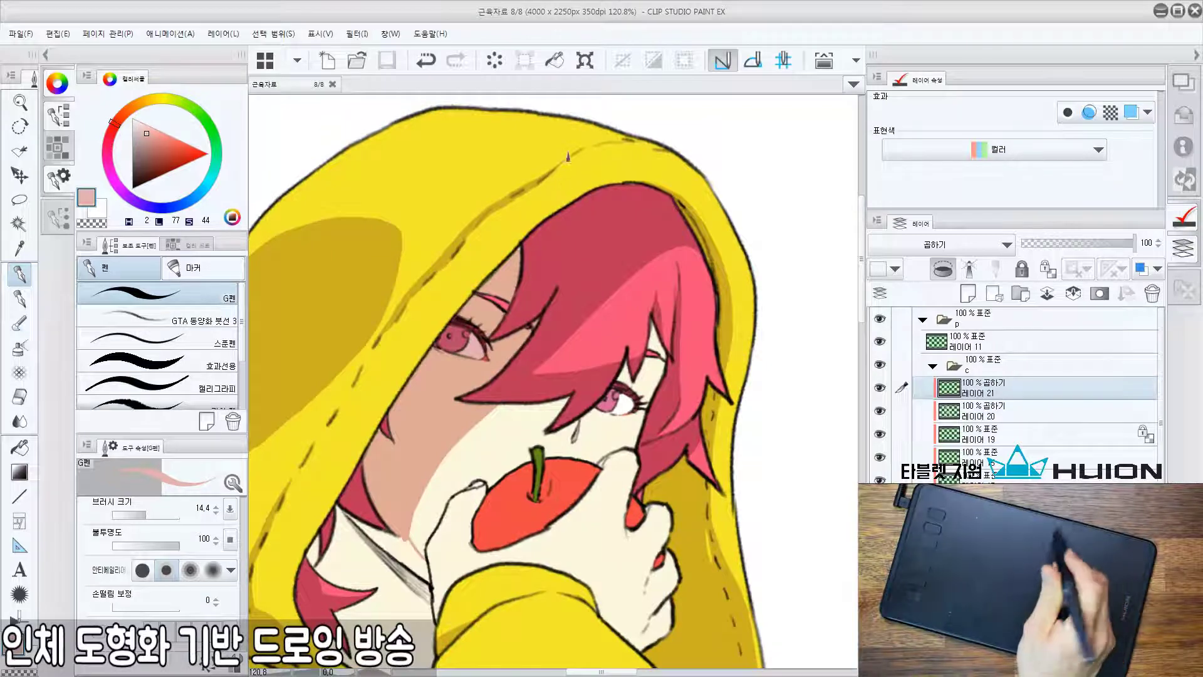
Extend the face shadow beneath the fringe towards the nose with the skin-shadow colour.
{"action": "left_click_drag", "start_coordinate": [459, 493], "coordinate": [482, 374]}
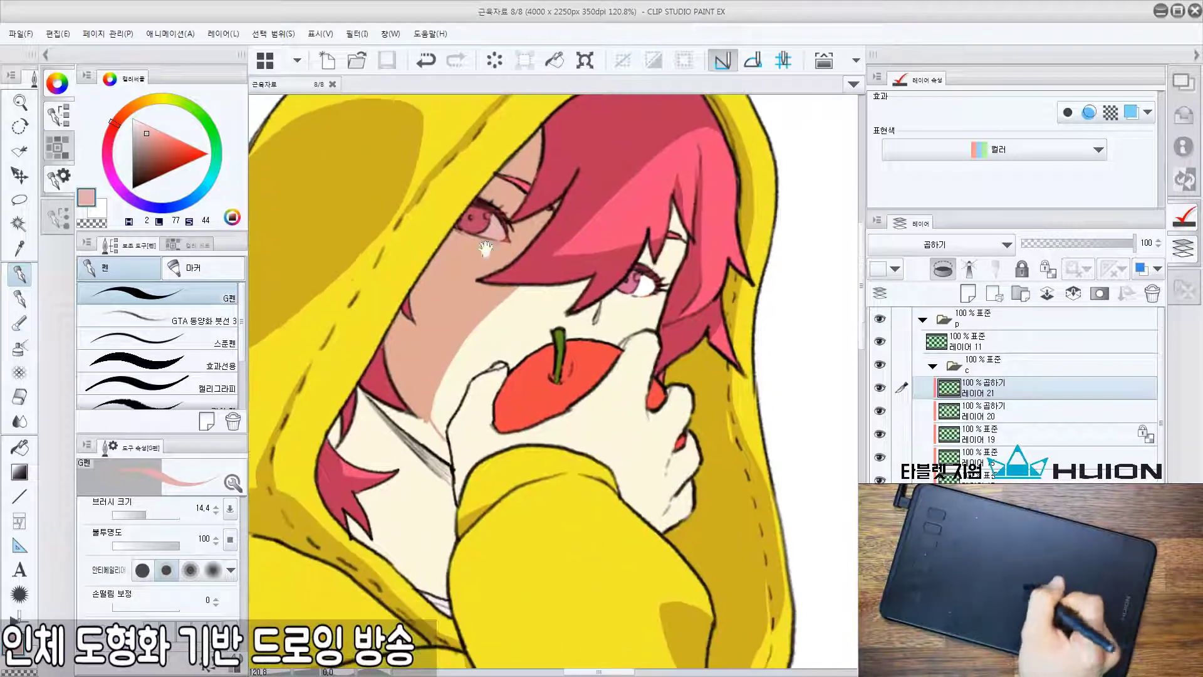
{"action": "left_click_drag", "start_coordinate": [508, 291], "coordinate": [495, 317]}
{"action": "mouse_move", "coordinate": [495, 318]}
{"action": "left_mouse_down"}
{"action": "mouse_move", "coordinate": [509, 333]}
{"action": "mouse_move", "coordinate": [516, 309]}
{"action": "mouse_move", "coordinate": [501, 328]}
{"action": "mouse_move", "coordinate": [547, 340]}
{"action": "mouse_move", "coordinate": [583, 332]}
{"action": "left_mouse_up"}
{"action": "key", "text": "ctrl+z"}
{"action": "left_click_drag", "start_coordinate": [446, 363], "coordinate": [596, 342]}
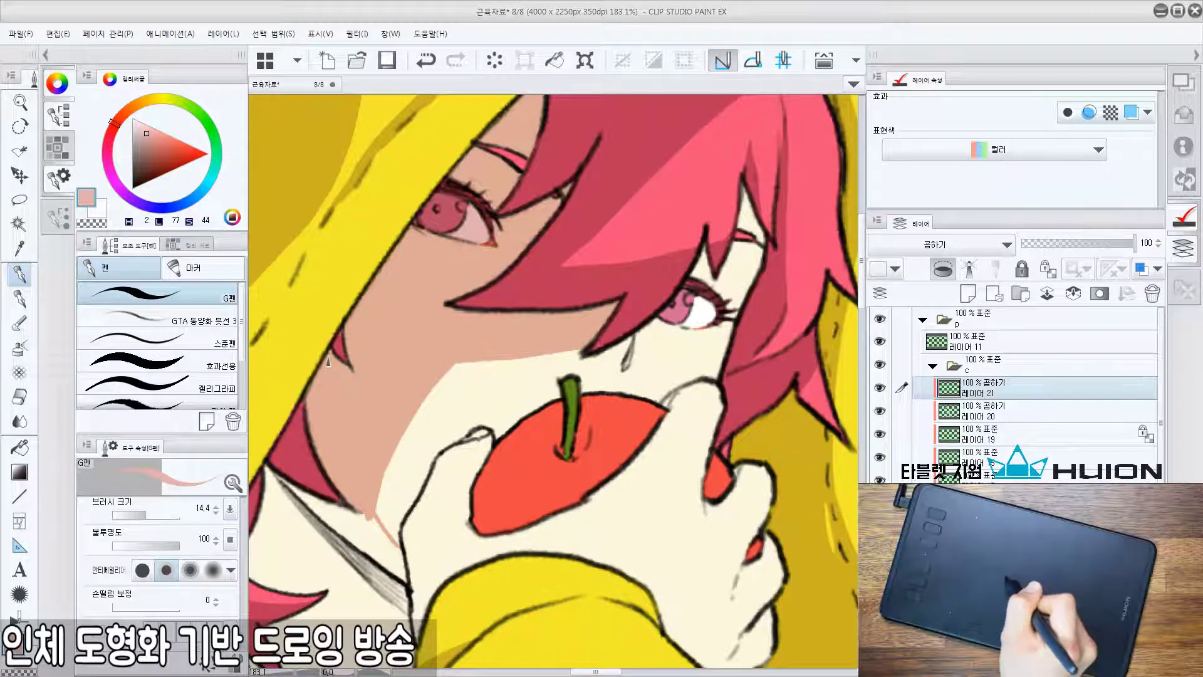
{"action": "left_click_drag", "start_coordinate": [454, 307], "coordinate": [397, 357]}
{"action": "left_click_drag", "start_coordinate": [398, 357], "coordinate": [339, 357]}
{"action": "left_click_drag", "start_coordinate": [489, 260], "coordinate": [483, 236]}
{"action": "left_click_drag", "start_coordinate": [486, 147], "coordinate": [484, 175]}
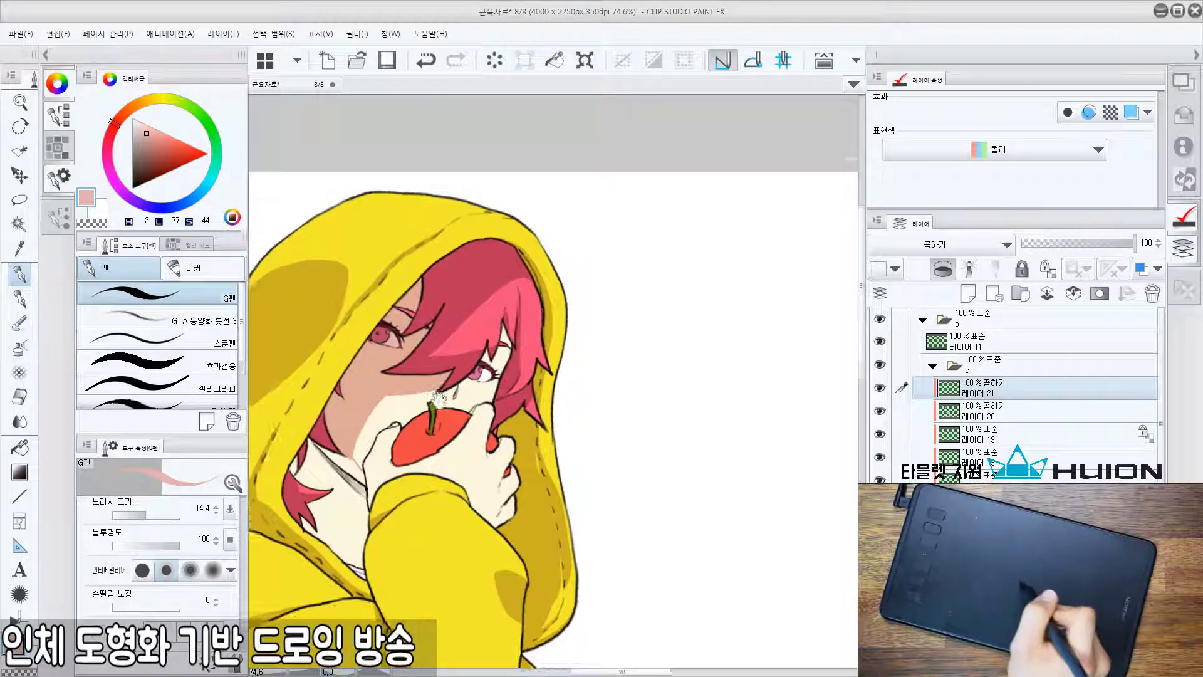
Paint a small pointed shadow around the nose above the apple stem, undoing unwanted strokes.
{"action": "mouse_move", "coordinate": [407, 376]}
{"action": "left_mouse_down"}
{"action": "mouse_move", "coordinate": [487, 386]}
{"action": "mouse_move", "coordinate": [435, 382]}
{"action": "left_mouse_up"}
{"action": "key", "text": "ctrl+z"}
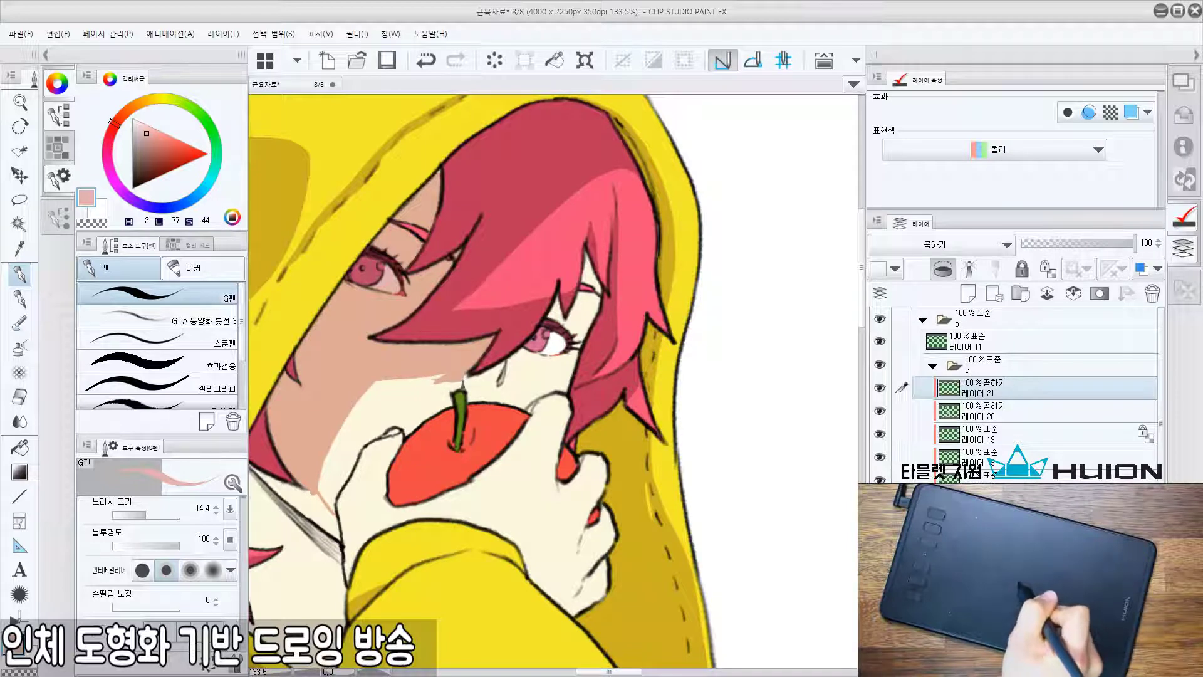
{"action": "key", "text": "ctrl+z"}
{"action": "left_click_drag", "start_coordinate": [435, 381], "coordinate": [481, 378]}
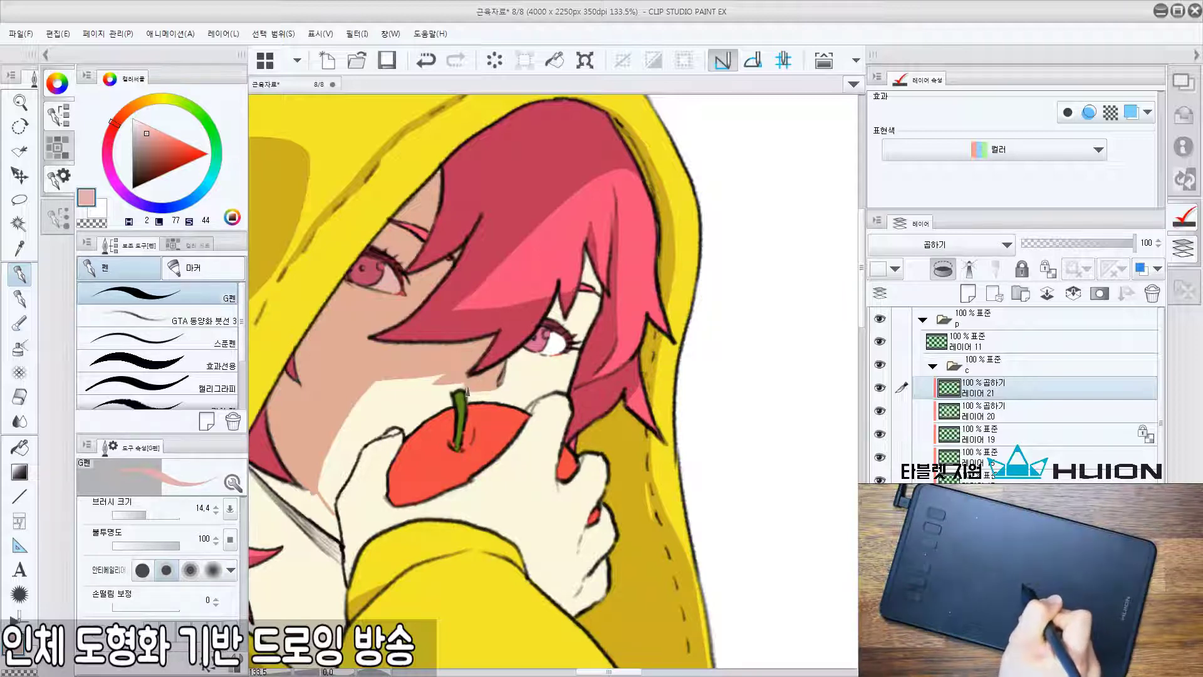
{"action": "key", "text": "ctrl+z"}
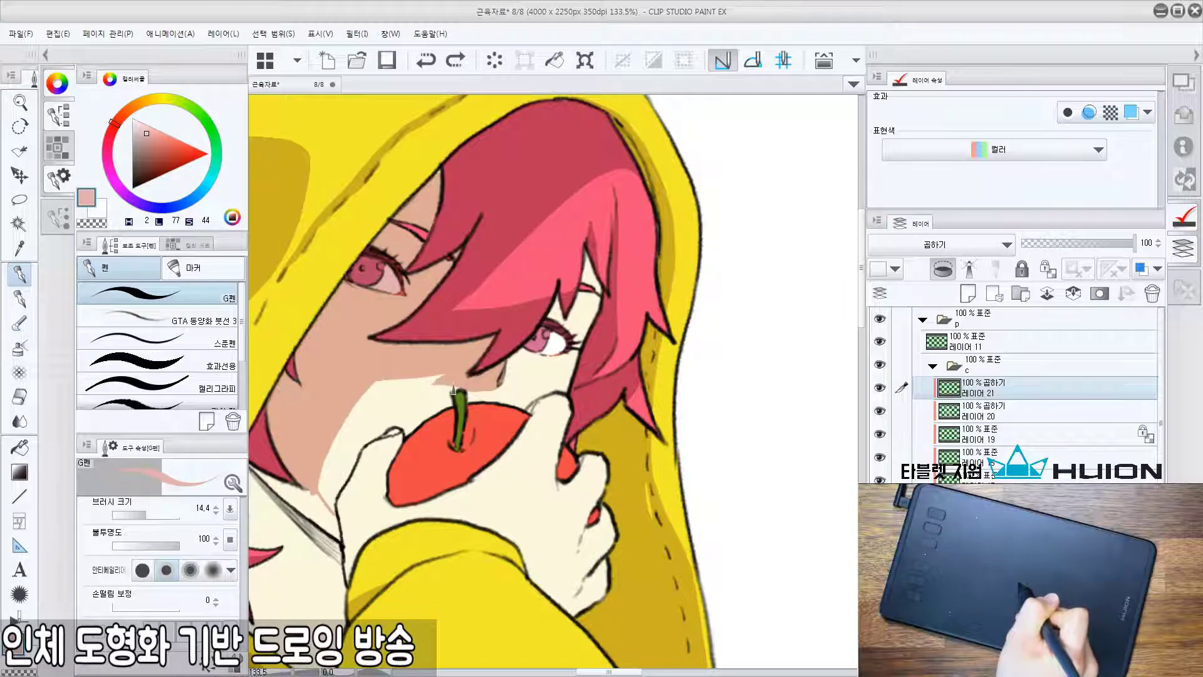
{"action": "left_click_drag", "start_coordinate": [454, 388], "coordinate": [437, 388]}
{"action": "key", "text": "ctrl+z"}
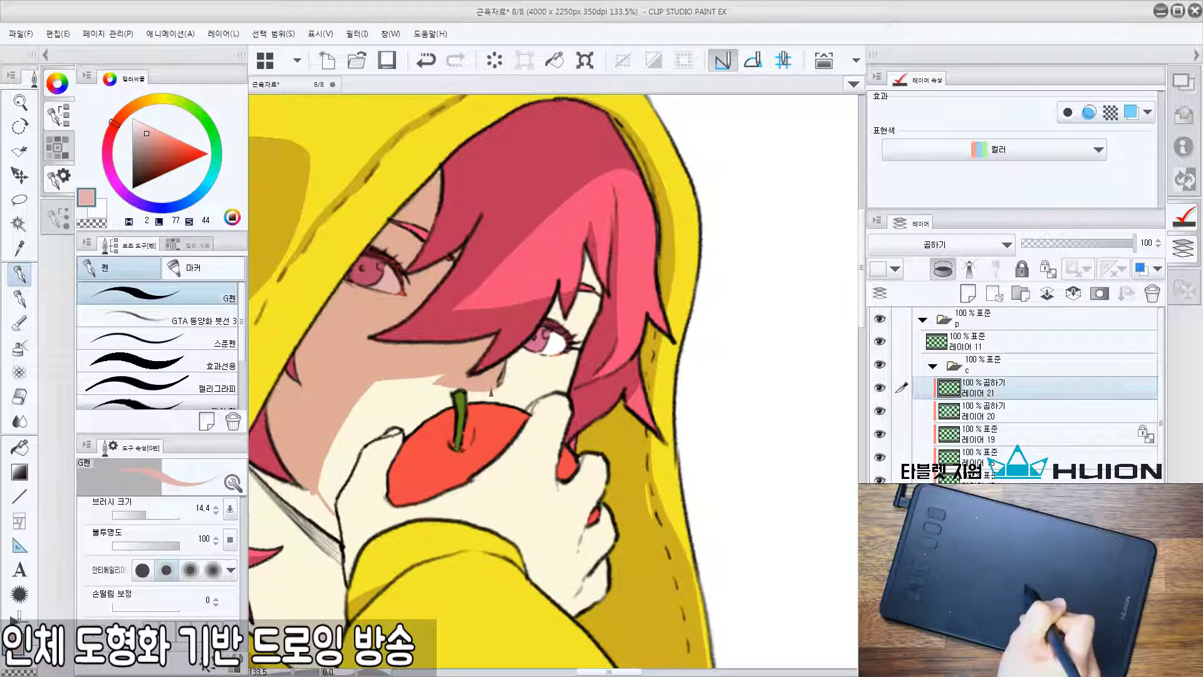
{"action": "scroll", "coordinate": [423, 417], "scroll_direction": "down", "scroll_amount": 2}
{"action": "scroll", "coordinate": [423, 408], "scroll_direction": "up", "scroll_amount": 1}
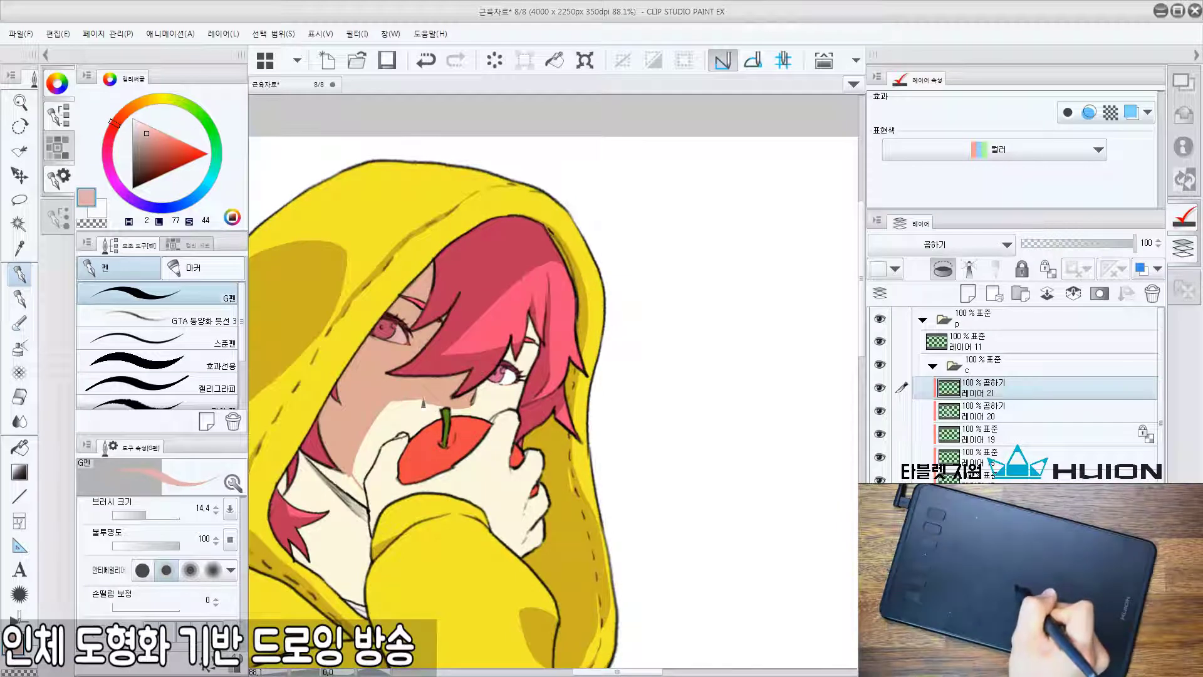
Undo the last stroke and refine the edge of the nose shadow just above the apple stem.
{"action": "key", "text": "ctrl+z"}
{"action": "left_click_drag", "start_coordinate": [440, 402], "coordinate": [436, 409]}
{"action": "key", "text": "c"}
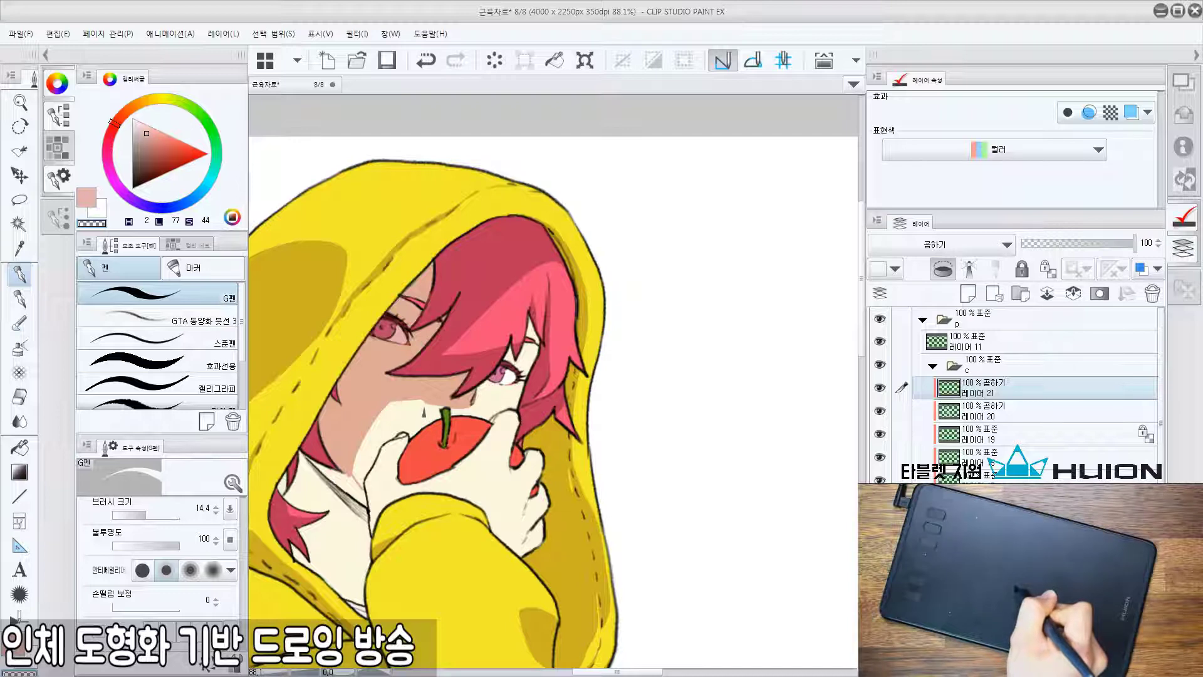
{"action": "key", "text": "c"}
{"action": "left_click_drag", "start_coordinate": [451, 410], "coordinate": [511, 398]}
{"action": "scroll", "coordinate": [439, 414], "scroll_direction": "down", "scroll_amount": 1}
{"action": "scroll", "coordinate": [432, 433], "scroll_direction": "up", "scroll_amount": 1}
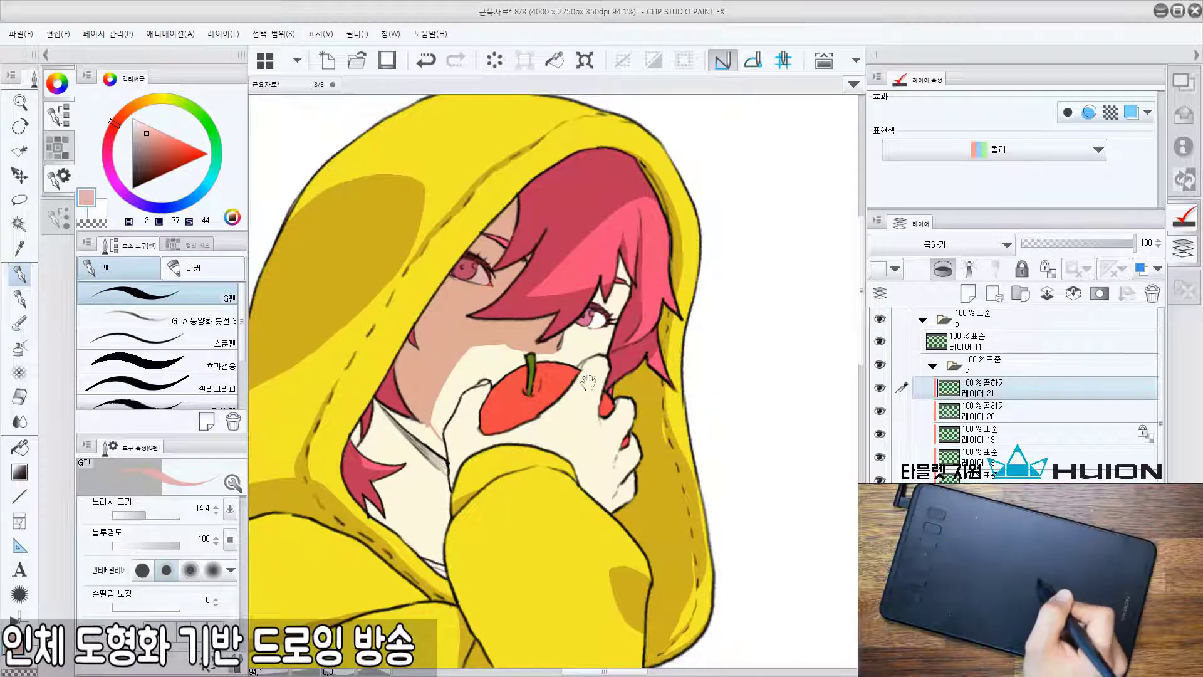
Clean up the cheek-and-nose shadow boundary near the apple stem, undo a stray stroke, and save the file.
{"action": "left_click_drag", "start_coordinate": [588, 382], "coordinate": [583, 421]}
{"action": "left_click_drag", "start_coordinate": [510, 383], "coordinate": [525, 403]}
{"action": "left_click_drag", "start_coordinate": [769, 239], "coordinate": [605, 483]}
{"action": "left_click_drag", "start_coordinate": [551, 328], "coordinate": [561, 342]}
{"action": "key", "text": "c"}
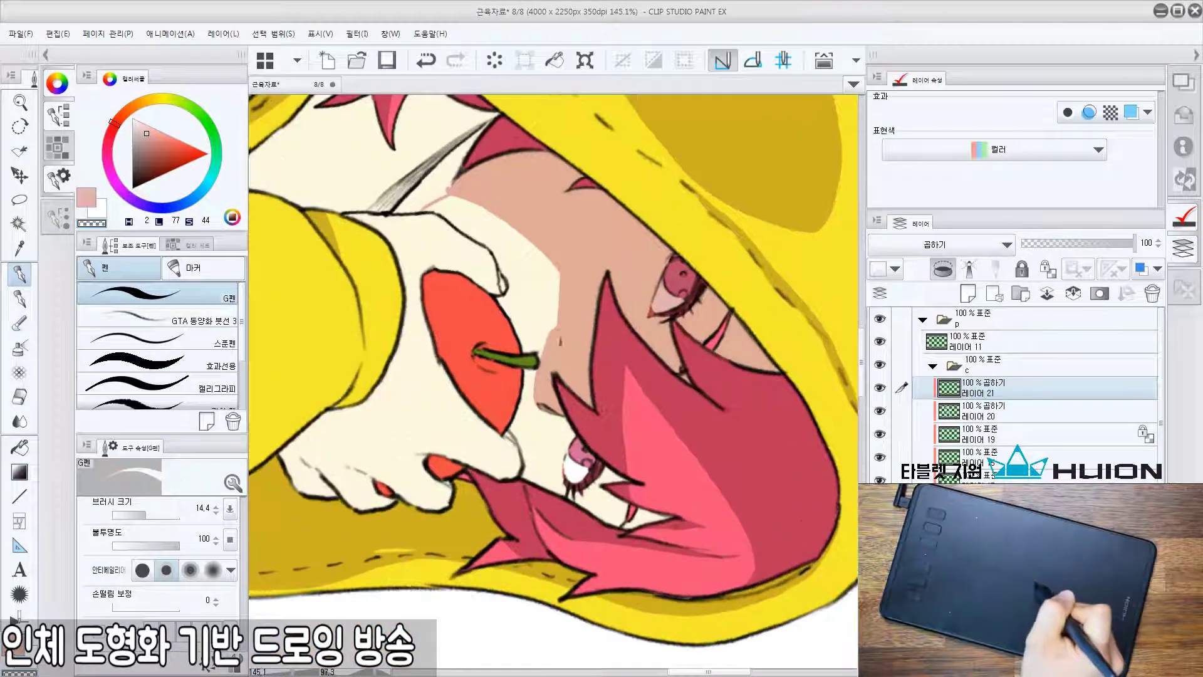
{"action": "key", "text": "ctrl+z"}
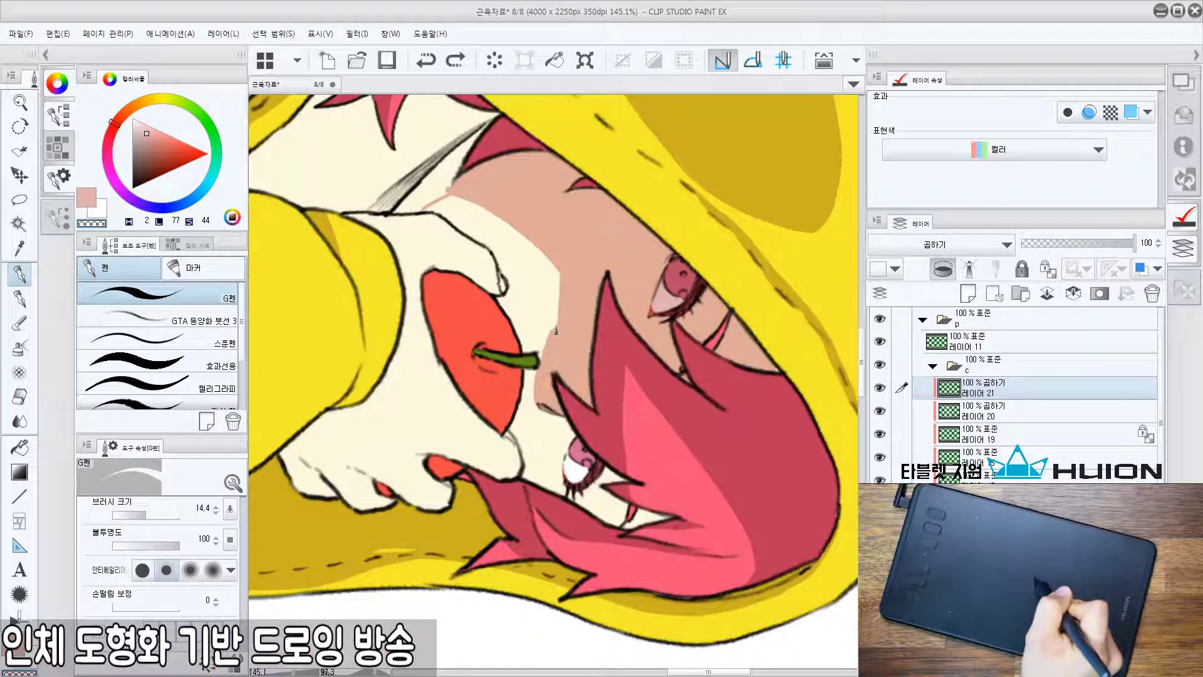
{"action": "left_click_drag", "start_coordinate": [546, 359], "coordinate": [539, 369]}
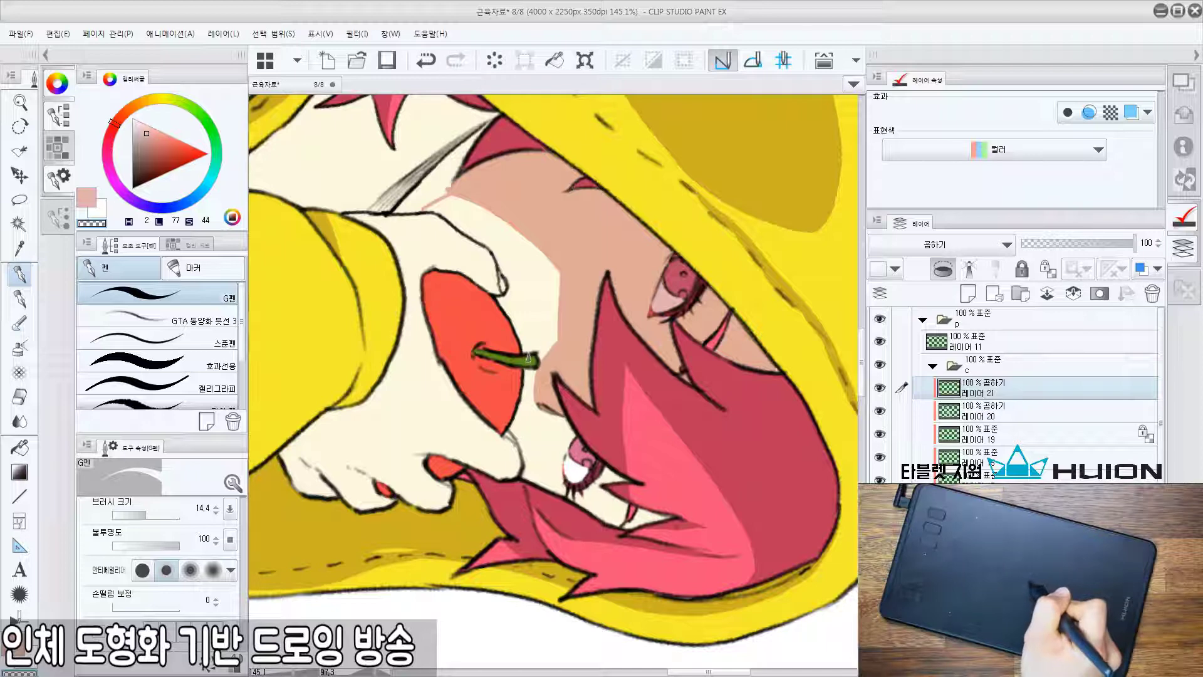
{"action": "key", "text": "ctrl+at"}
{"action": "left_click_drag", "start_coordinate": [579, 311], "coordinate": [536, 331]}
{"action": "key", "text": "ctrl+s"}
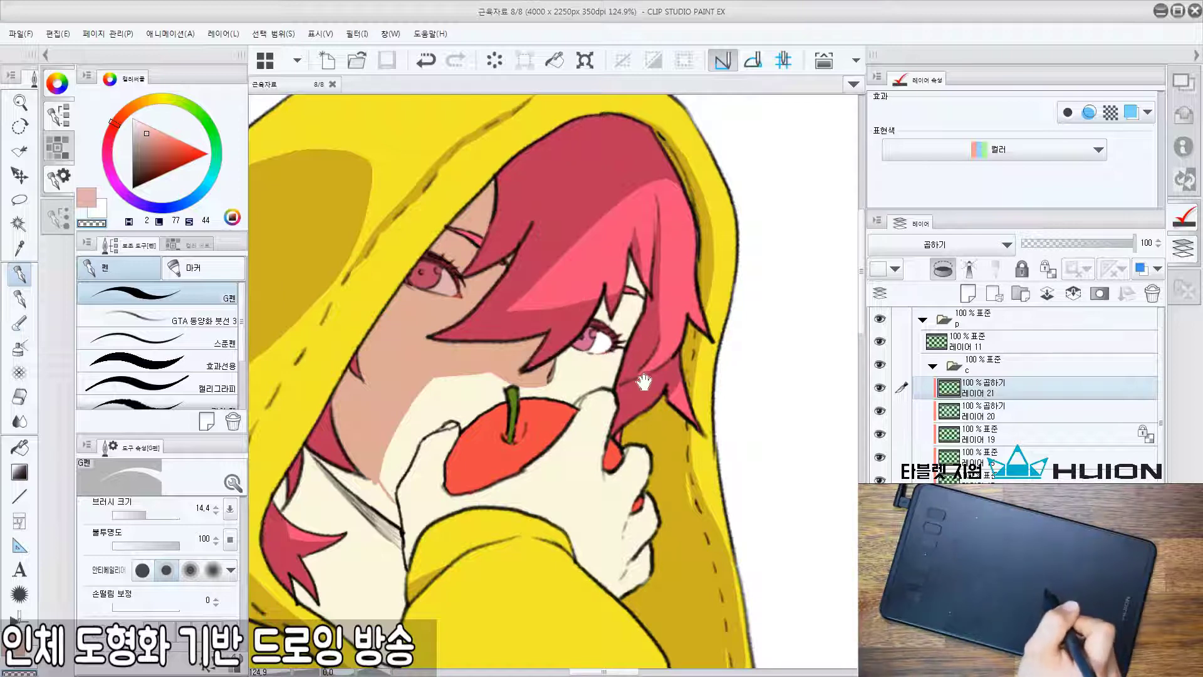
Redraw the lower edge of the fringe's hair shadow in transparent colour and clear the shadow below it.
{"action": "scroll", "coordinate": [644, 381], "scroll_direction": "down", "scroll_amount": 3}
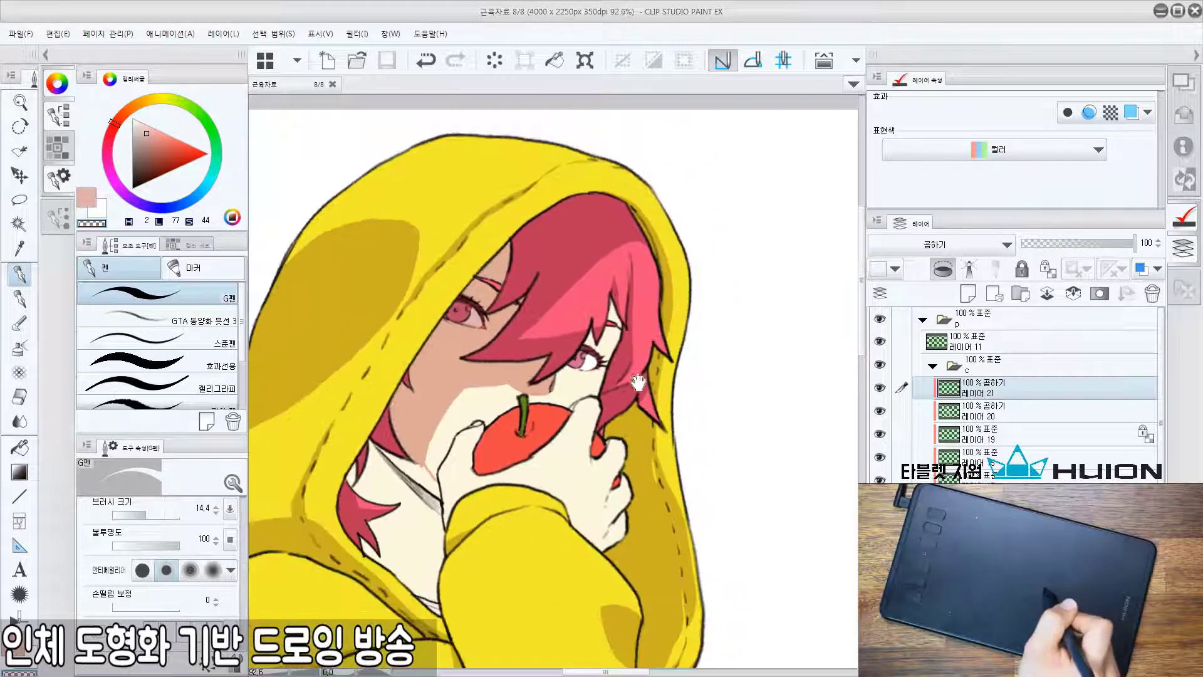
{"action": "scroll", "coordinate": [638, 383], "scroll_direction": "up", "scroll_amount": 3}
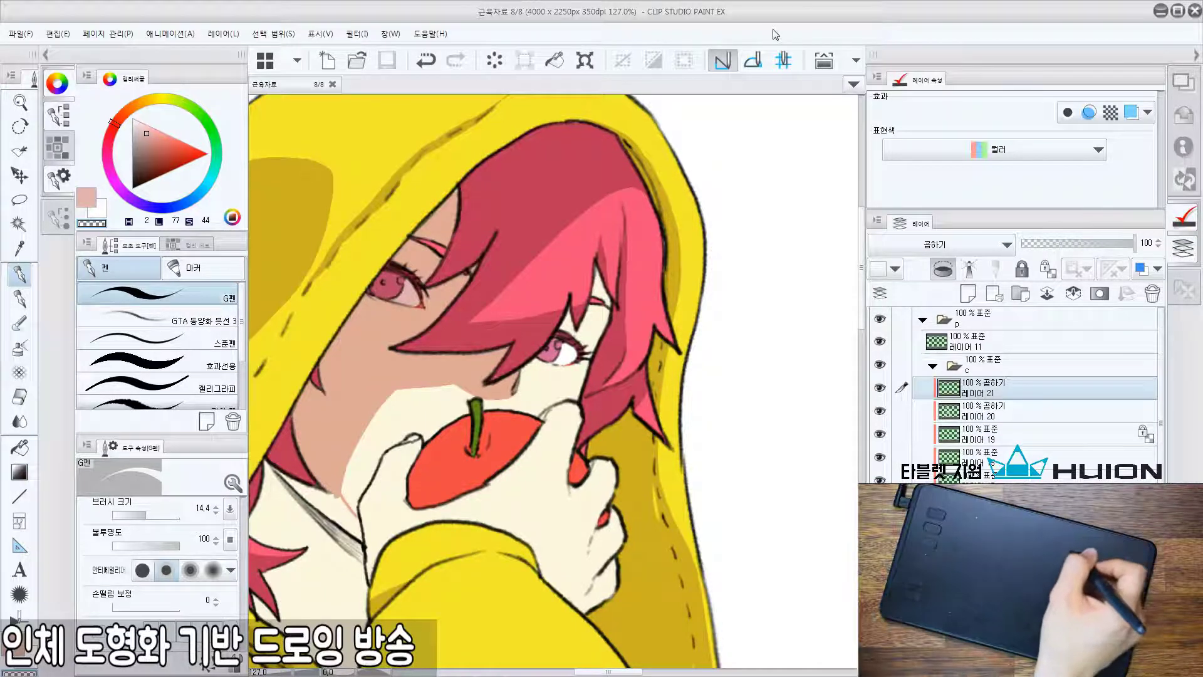
{"action": "mouse_move", "coordinate": [561, 253]}
{"action": "left_mouse_down"}
{"action": "mouse_move", "coordinate": [481, 351]}
{"action": "mouse_move", "coordinate": [567, 248]}
{"action": "mouse_move", "coordinate": [531, 316]}
{"action": "mouse_move", "coordinate": [455, 320]}
{"action": "left_mouse_up"}
{"action": "scroll", "coordinate": [528, 321], "scroll_direction": "up", "scroll_amount": 5}
{"action": "key", "text": "ctrl+z"}
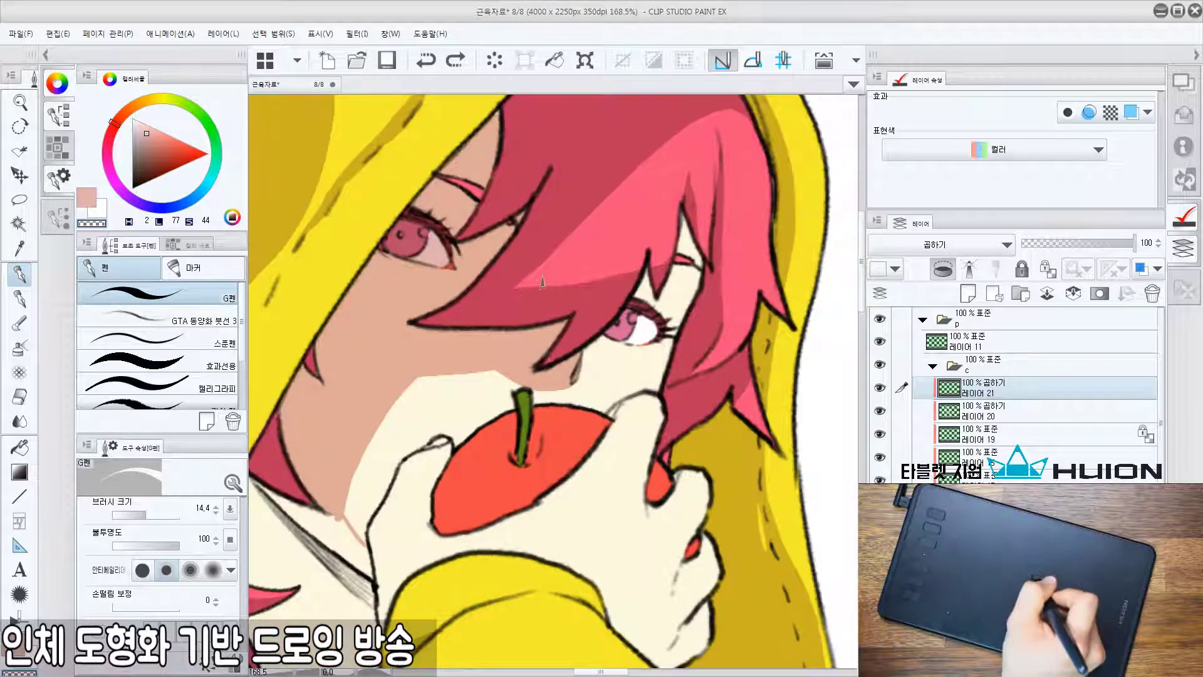
{"action": "left_click_drag", "start_coordinate": [518, 287], "coordinate": [430, 323]}
{"action": "key", "text": "g"}
{"action": "left_click", "coordinate": [526, 306]}
{"action": "left_click_drag", "start_coordinate": [640, 291], "coordinate": [618, 306]}
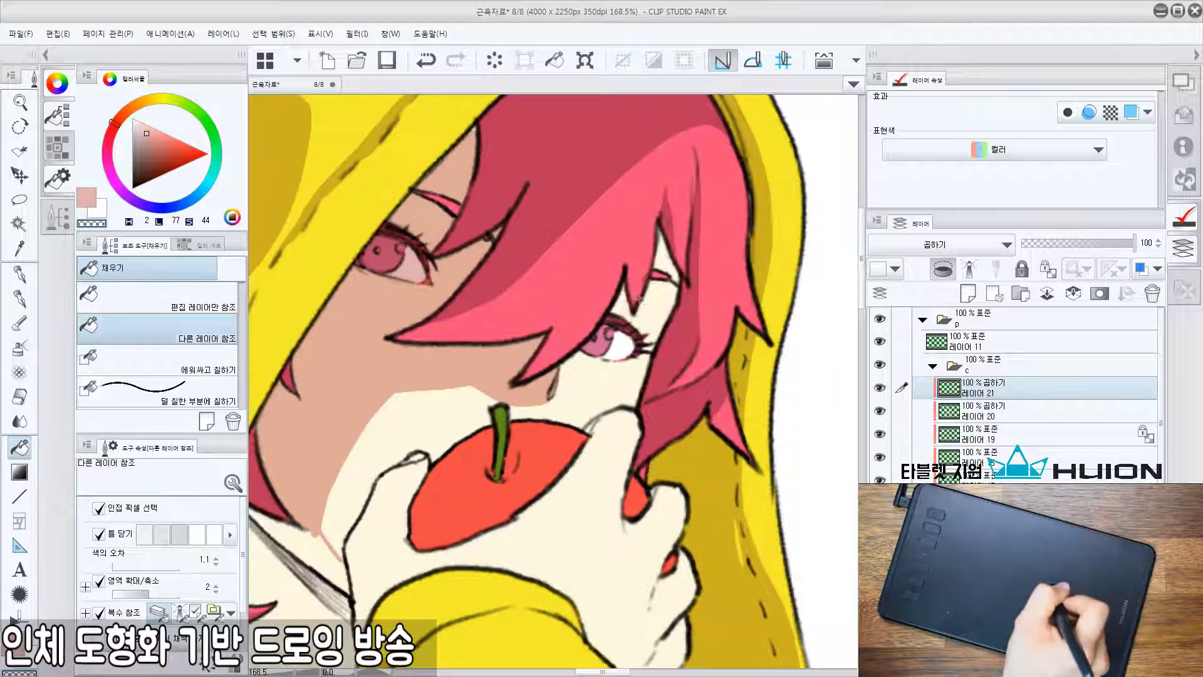
{"action": "key", "text": "p"}
{"action": "scroll", "coordinate": [645, 280], "scroll_direction": "down", "scroll_amount": 5}
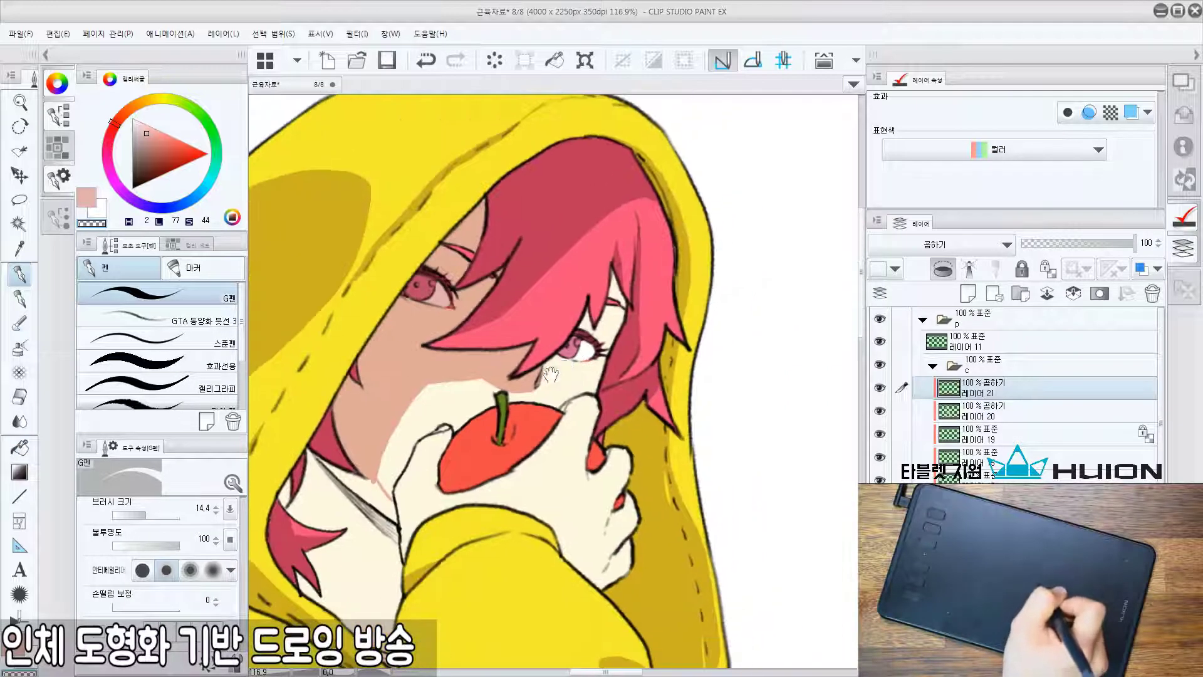
{"action": "left_click_drag", "start_coordinate": [510, 357], "coordinate": [532, 323]}
{"action": "scroll", "coordinate": [533, 323], "scroll_direction": "up", "scroll_amount": 1}
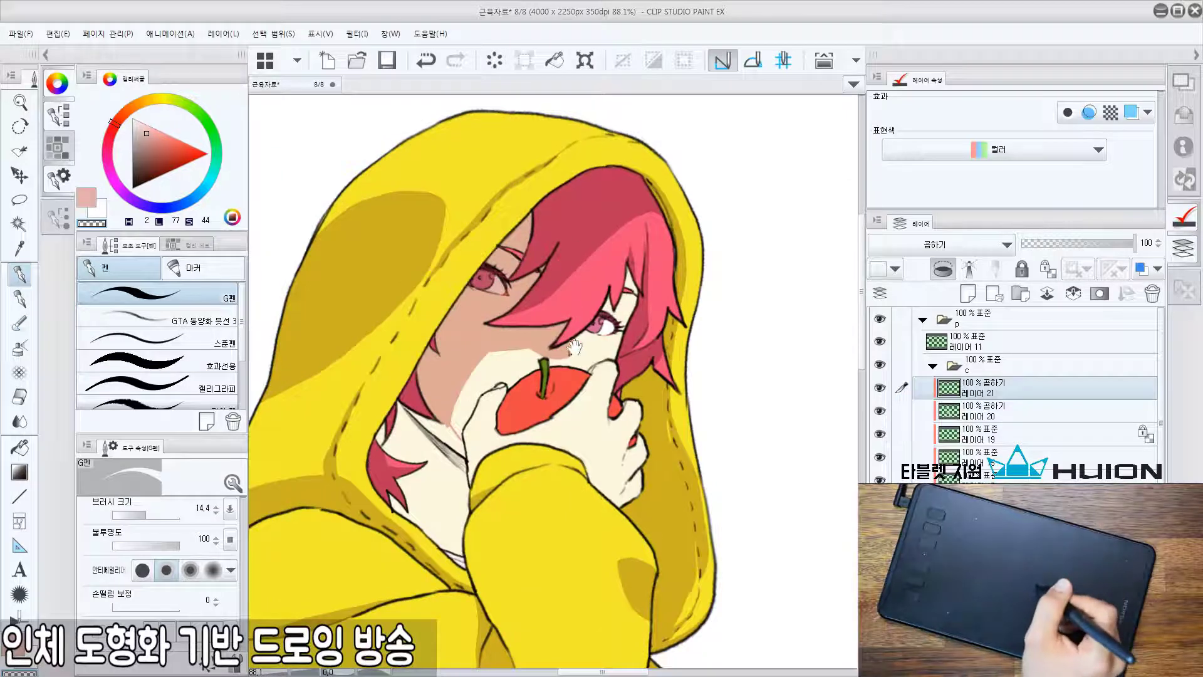
{"action": "scroll", "coordinate": [595, 320], "scroll_direction": "up", "scroll_amount": 2}
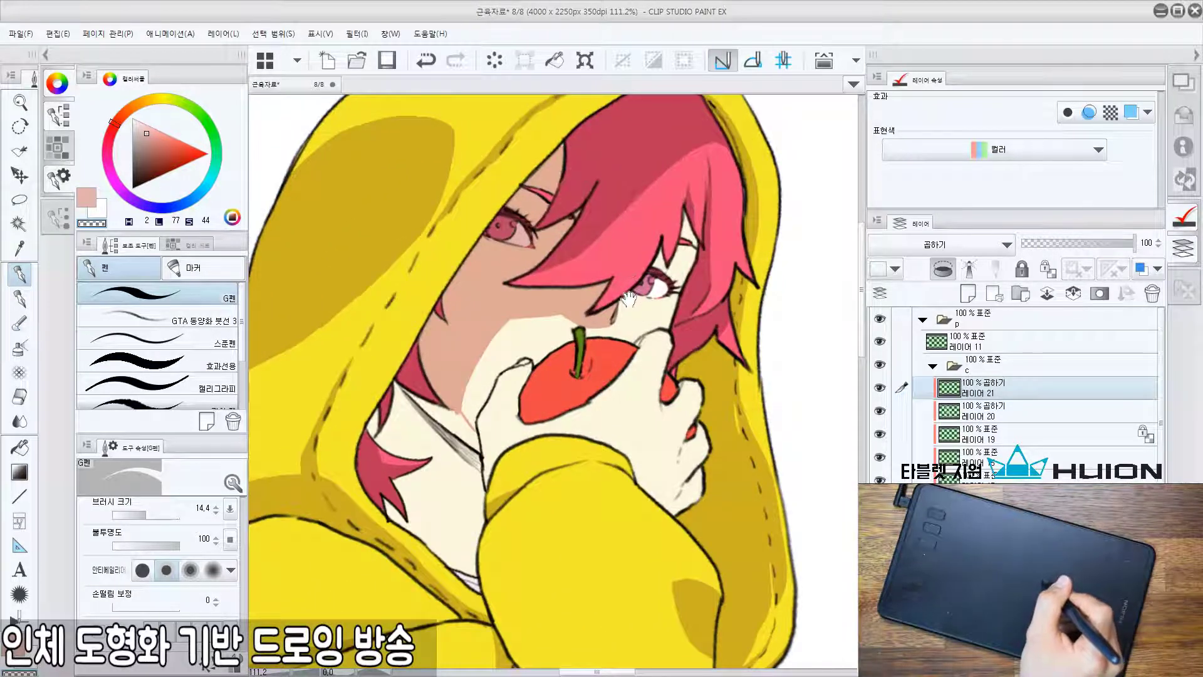
{"action": "left_click_drag", "start_coordinate": [632, 300], "coordinate": [560, 386]}
{"action": "scroll", "coordinate": [560, 385], "scroll_direction": "up", "scroll_amount": 4}
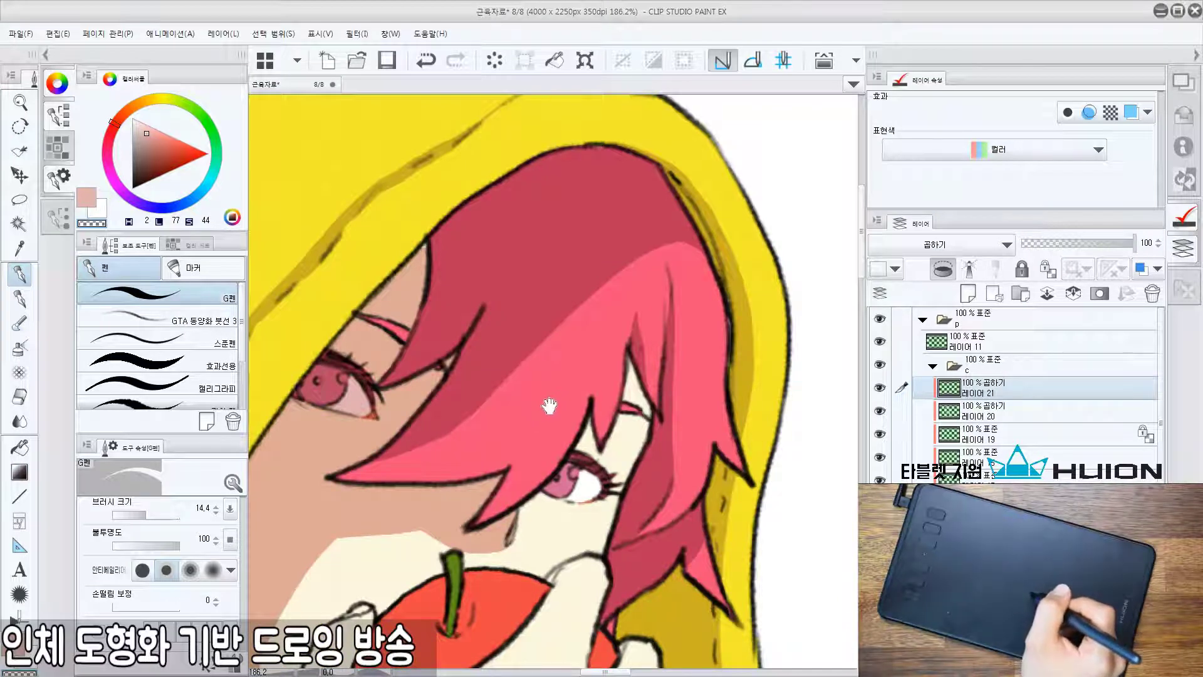
{"action": "left_click_drag", "start_coordinate": [471, 400], "coordinate": [527, 376]}
{"action": "key", "text": "ctrl+z"}
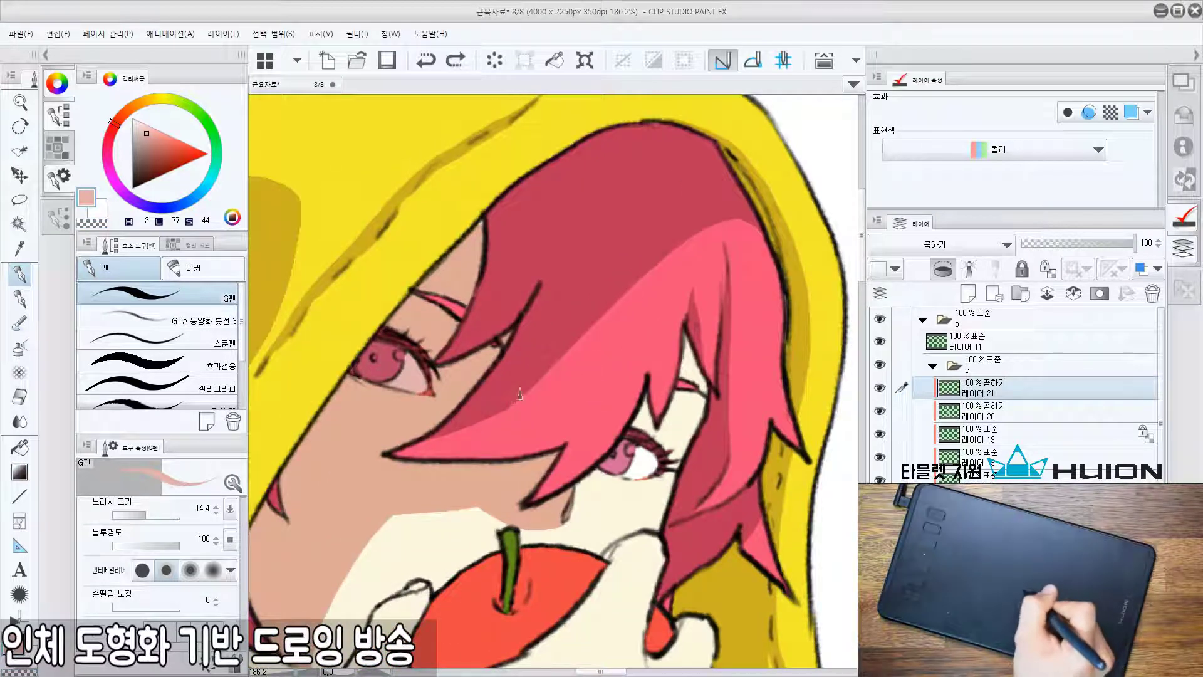
Release the clipping of layer 레이어 21 and store its sampled hair-shadow colour in the colour set.
{"action": "key", "text": "ctrl+alt+g"}
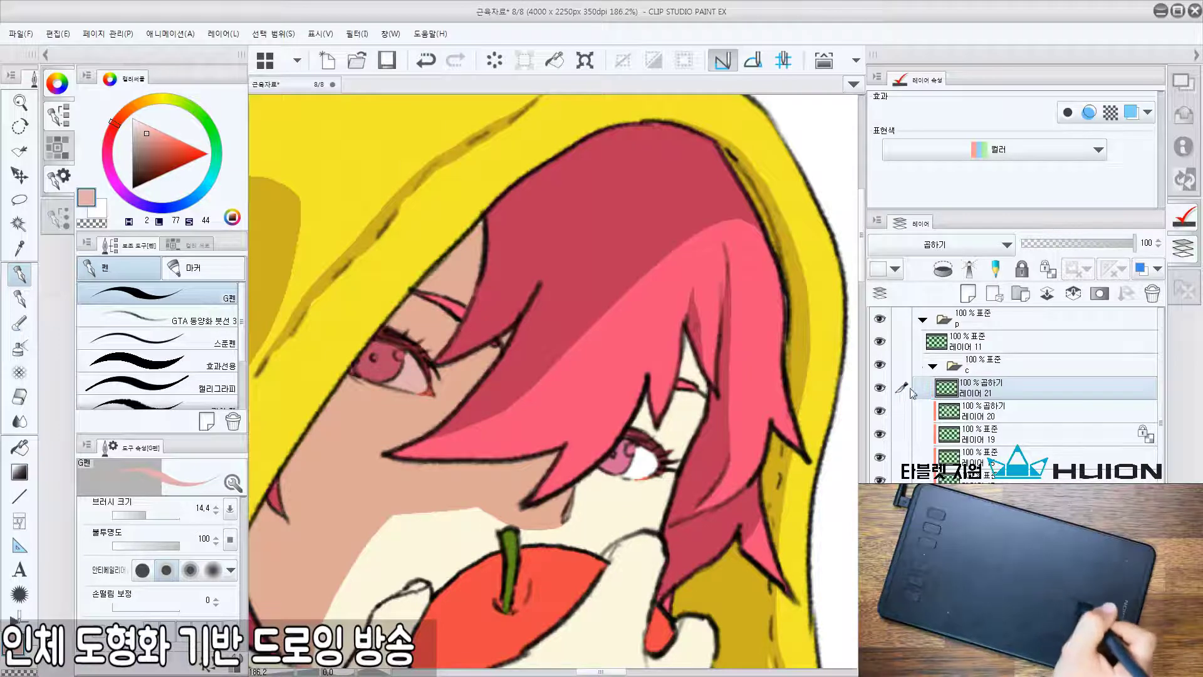
{"action": "left_click", "coordinate": [882, 387], "text": "alt"}
{"action": "left_click", "coordinate": [563, 294], "text": "alt"}
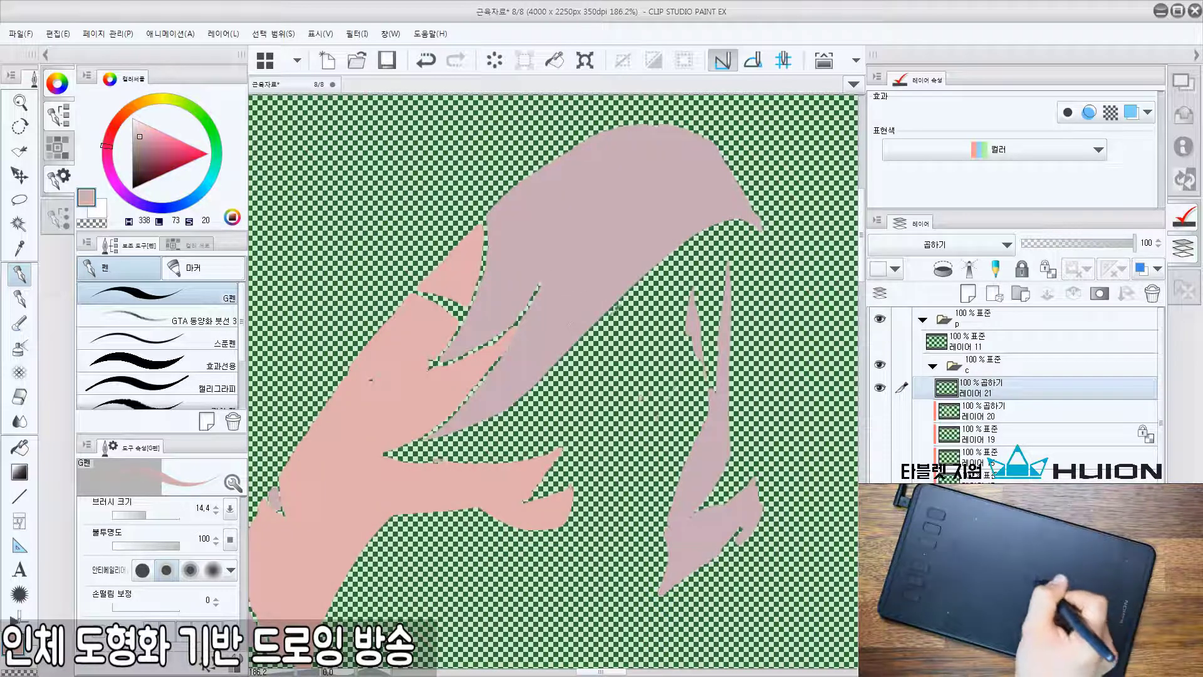
{"action": "left_click", "coordinate": [881, 387], "text": "alt"}
{"action": "left_click", "coordinate": [188, 245]}
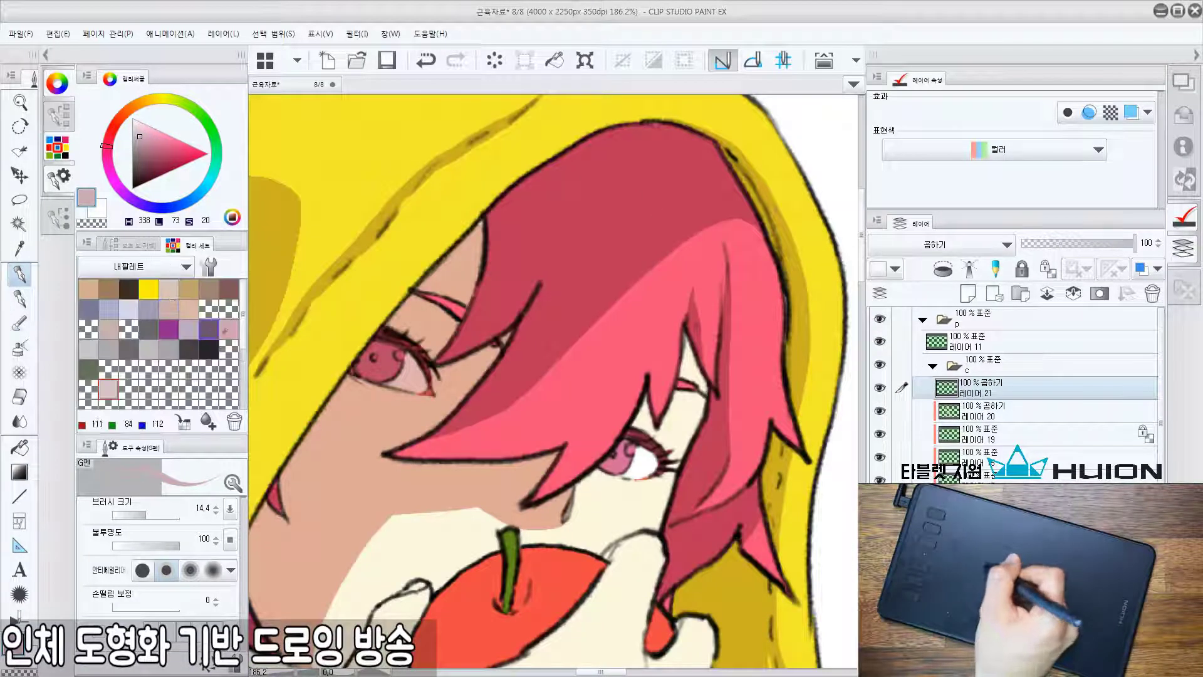
{"action": "left_click", "coordinate": [128, 388]}
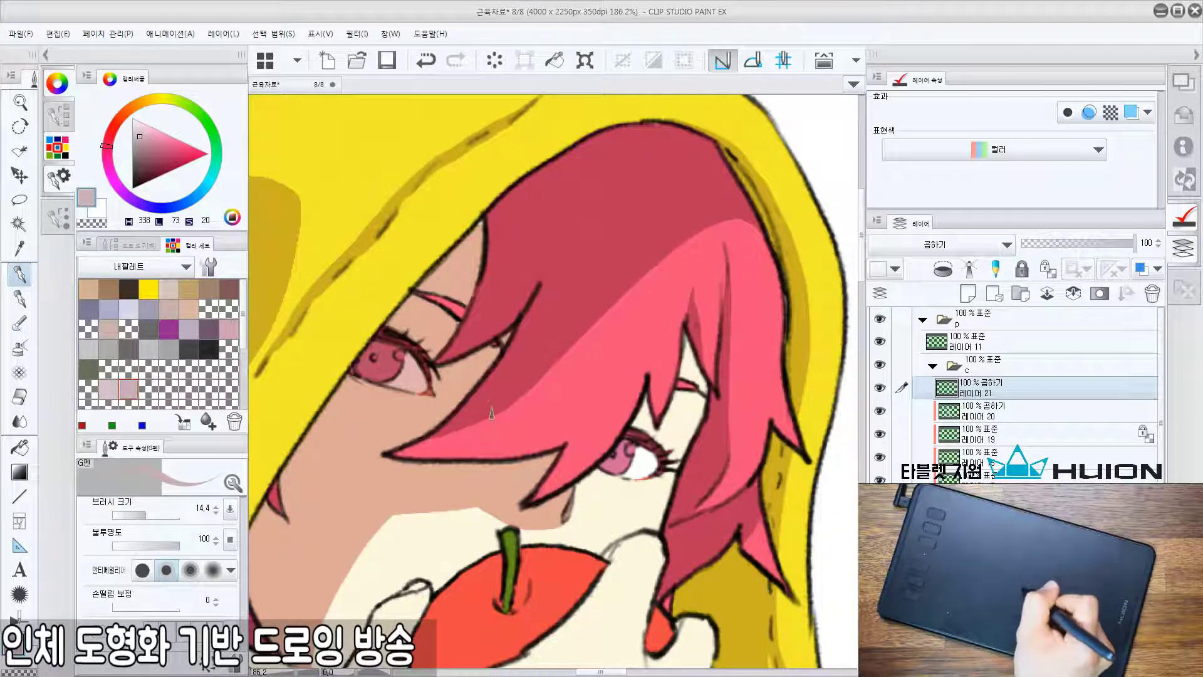
{"action": "mouse_move", "coordinate": [597, 393]}
{"action": "left_mouse_down"}
{"action": "mouse_move", "coordinate": [604, 359]}
{"action": "mouse_move", "coordinate": [612, 375]}
{"action": "left_mouse_up"}
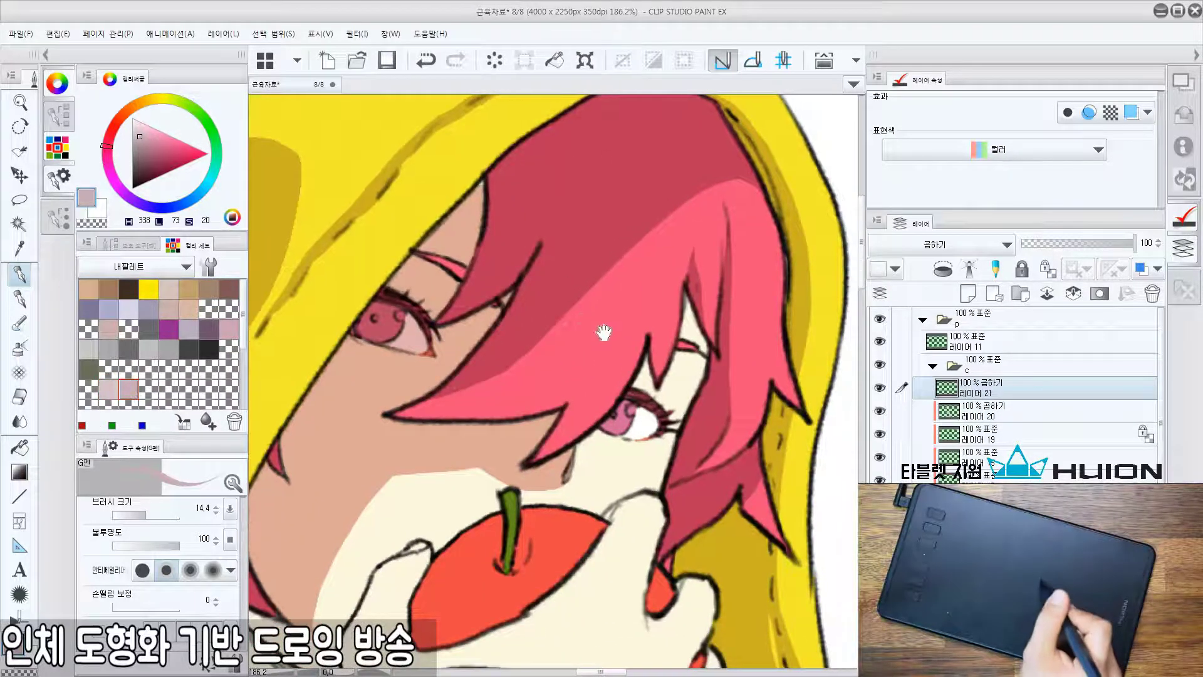
{"action": "left_click_drag", "start_coordinate": [604, 332], "coordinate": [603, 323]}
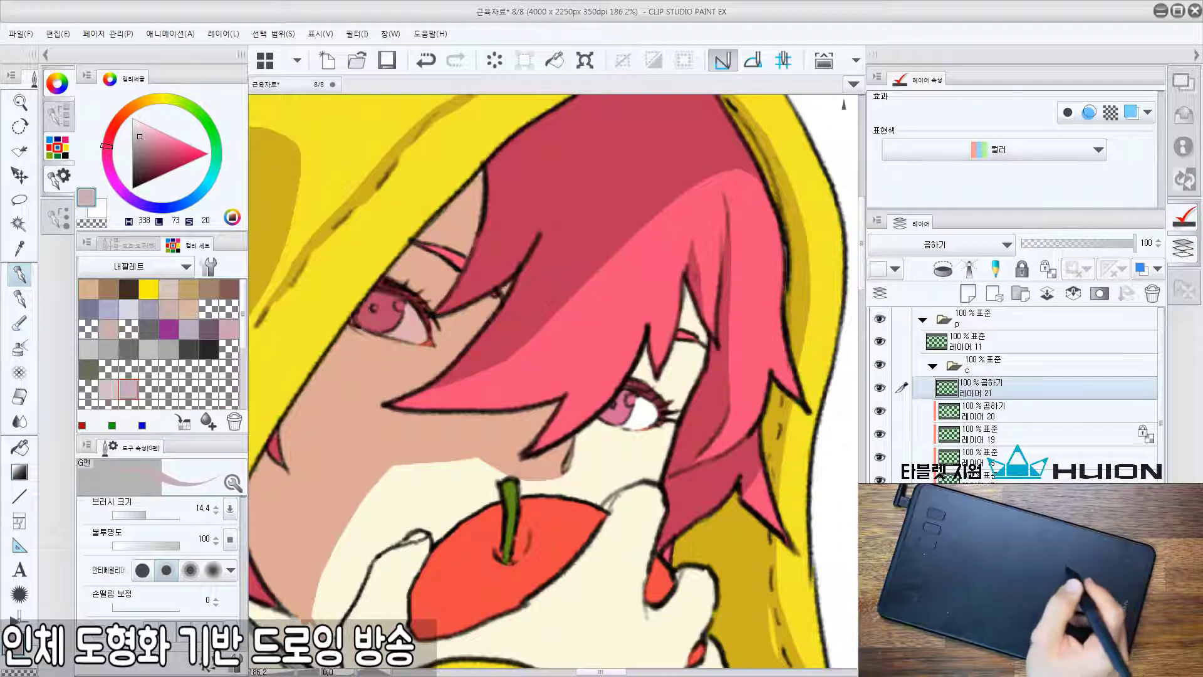
{"action": "left_click_drag", "start_coordinate": [635, 390], "coordinate": [644, 310]}
{"action": "key", "text": "ctrl+z"}
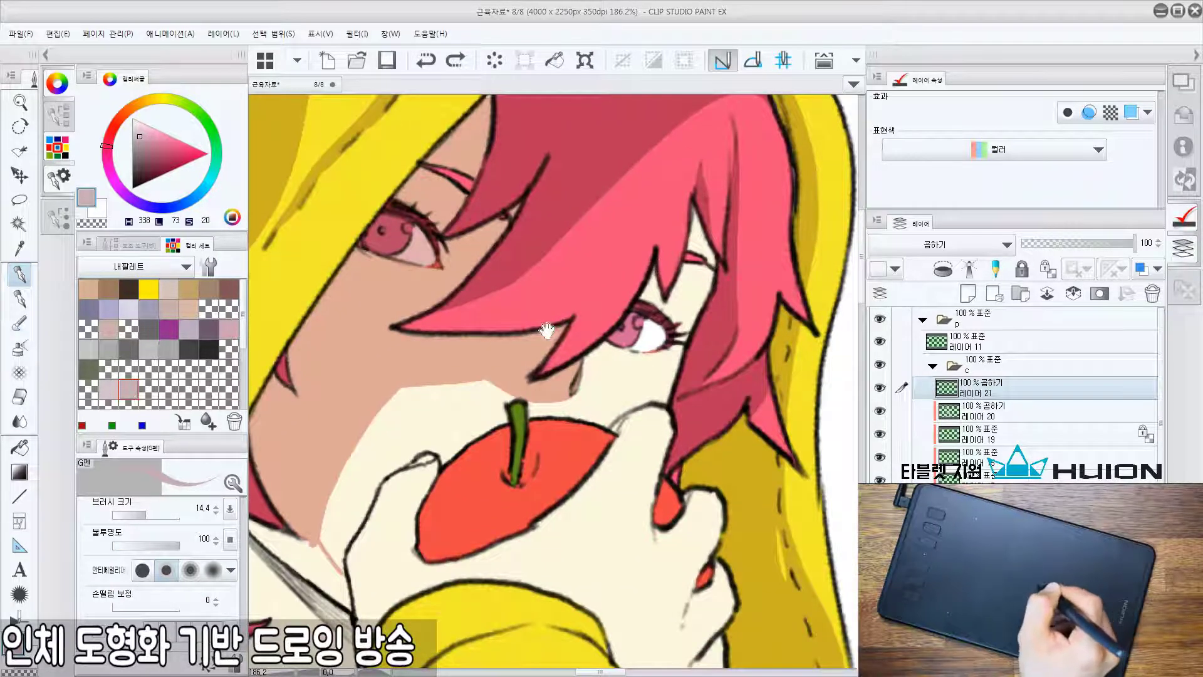
{"action": "left_click_drag", "start_coordinate": [549, 330], "coordinate": [554, 339]}
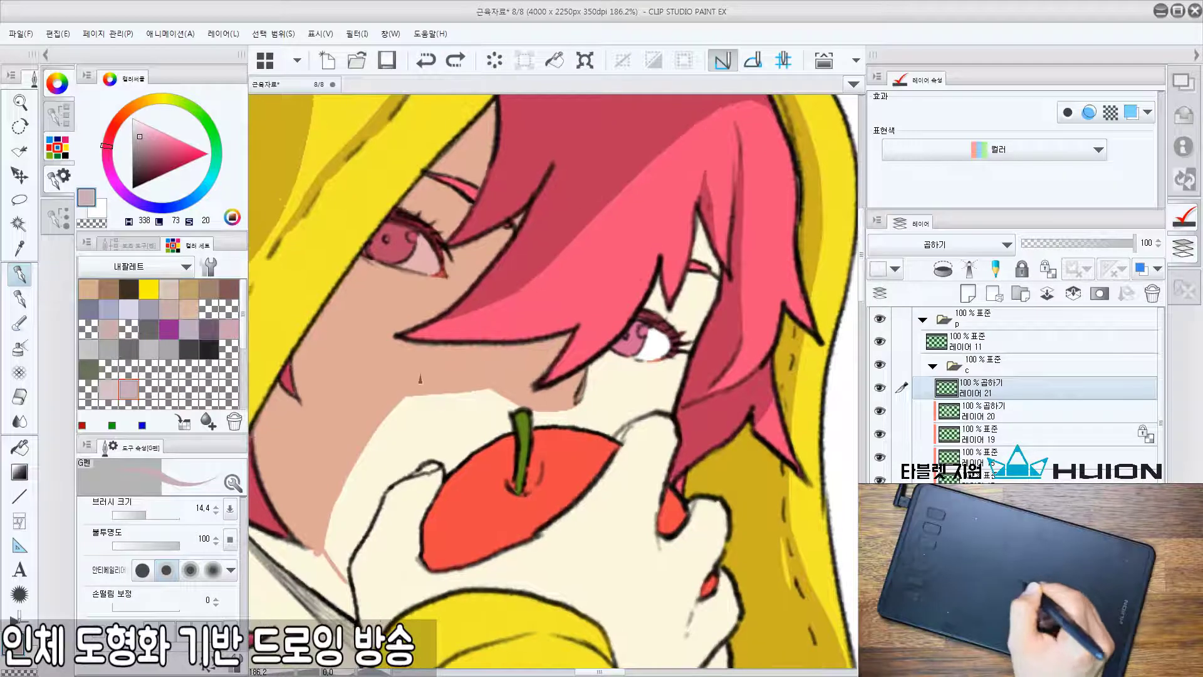
Sample the skin-shadow colour from layer 레이어 21 and paint the shadow from the nose towards the apple-side eye, undoing unwanted strokes.
{"action": "left_click", "coordinate": [880, 388], "text": "alt"}
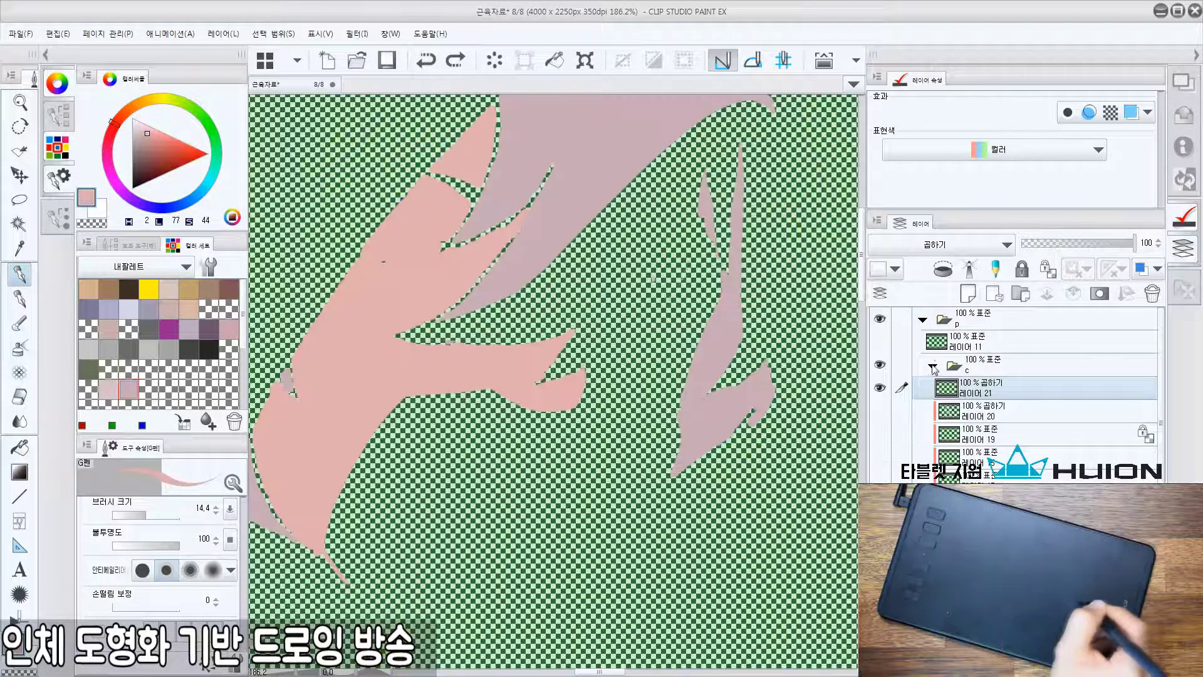
{"action": "left_click", "coordinate": [880, 388], "text": "alt"}
{"action": "left_click_drag", "start_coordinate": [595, 321], "coordinate": [572, 293]}
{"action": "mouse_move", "coordinate": [573, 364]}
{"action": "left_mouse_down"}
{"action": "mouse_move", "coordinate": [573, 391]}
{"action": "mouse_move", "coordinate": [593, 354]}
{"action": "mouse_move", "coordinate": [608, 355]}
{"action": "mouse_move", "coordinate": [578, 361]}
{"action": "mouse_move", "coordinate": [645, 313]}
{"action": "mouse_move", "coordinate": [574, 364]}
{"action": "left_mouse_up"}
{"action": "key", "text": "ctrl+z"}
{"action": "key", "text": "ctrl+z"}
{"action": "key", "text": "ctrl+z"}
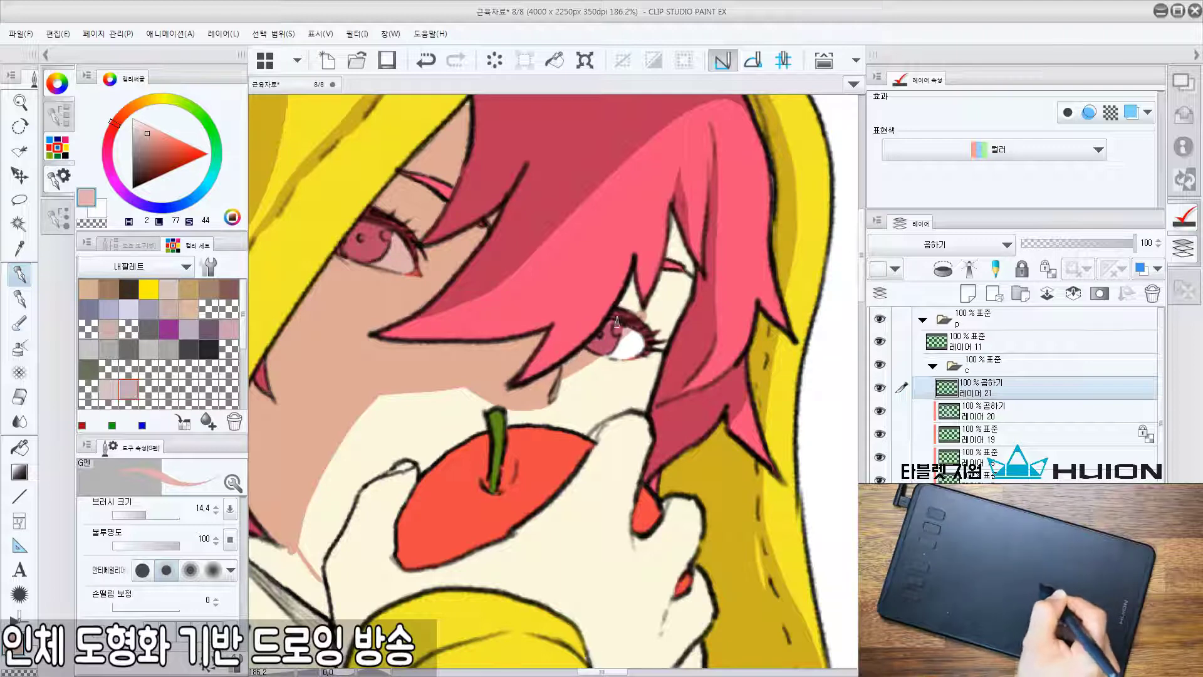
Shade the skin around the apple-side eye and brow between the hair locks with the skin-shadow colour, then save the file.
{"action": "mouse_move", "coordinate": [623, 306]}
{"action": "left_mouse_down"}
{"action": "mouse_move", "coordinate": [631, 296]}
{"action": "mouse_move", "coordinate": [656, 313]}
{"action": "mouse_move", "coordinate": [685, 312]}
{"action": "left_mouse_up"}
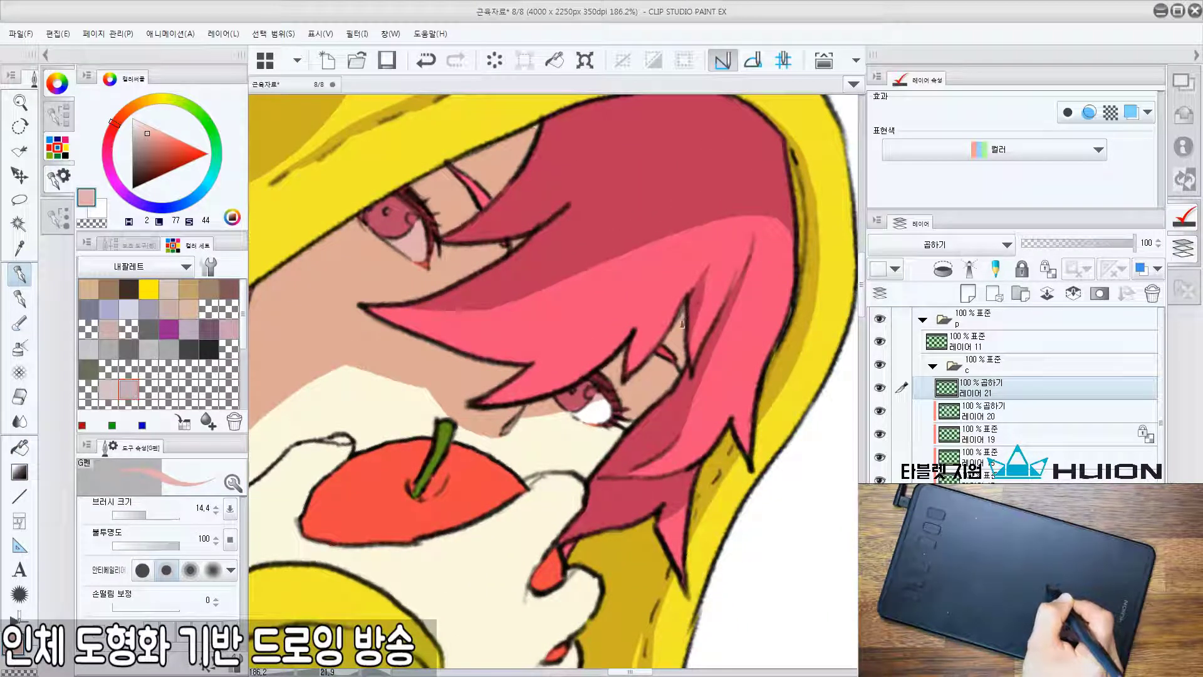
{"action": "left_click_drag", "start_coordinate": [635, 378], "coordinate": [600, 388]}
{"action": "double_click", "coordinate": [654, 349]}
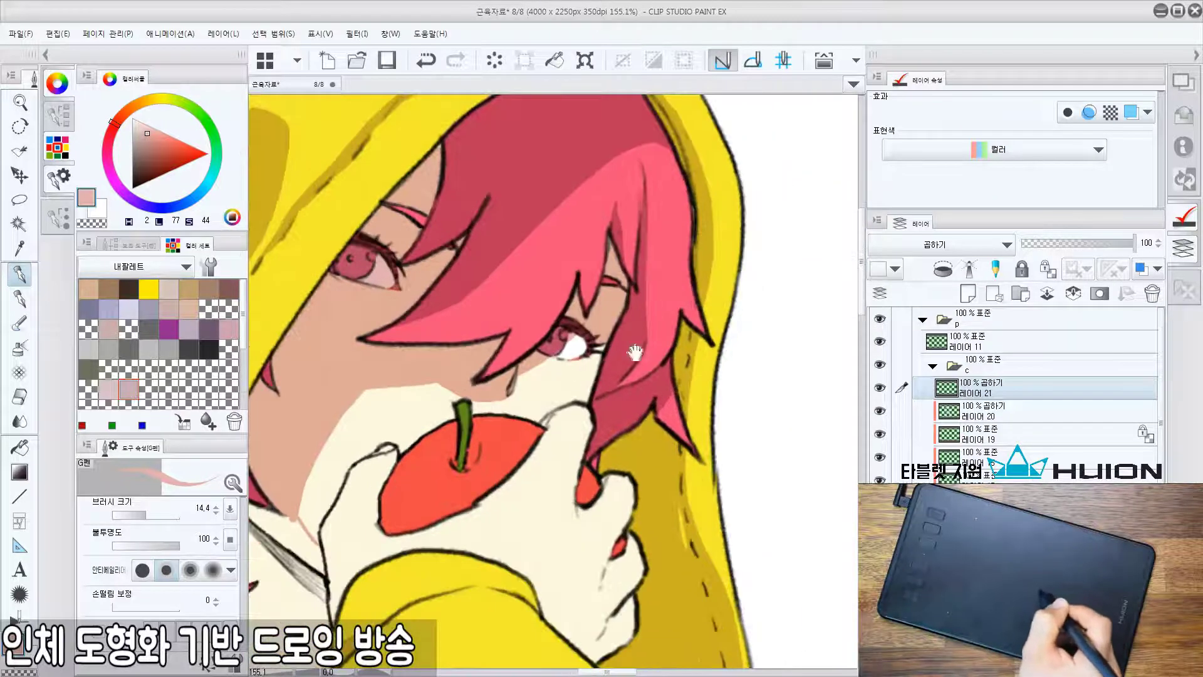
{"action": "left_click_drag", "start_coordinate": [636, 352], "coordinate": [615, 381]}
{"action": "left_click_drag", "start_coordinate": [665, 281], "coordinate": [563, 250]}
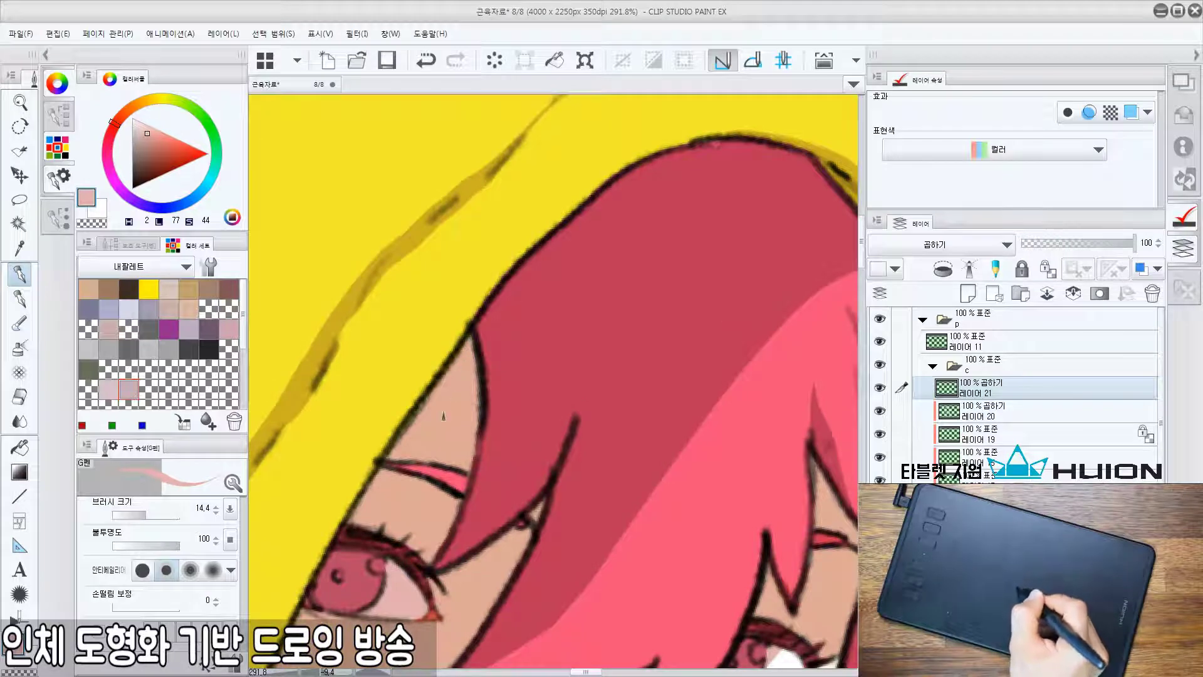
{"action": "left_click_drag", "start_coordinate": [442, 430], "coordinate": [512, 361]}
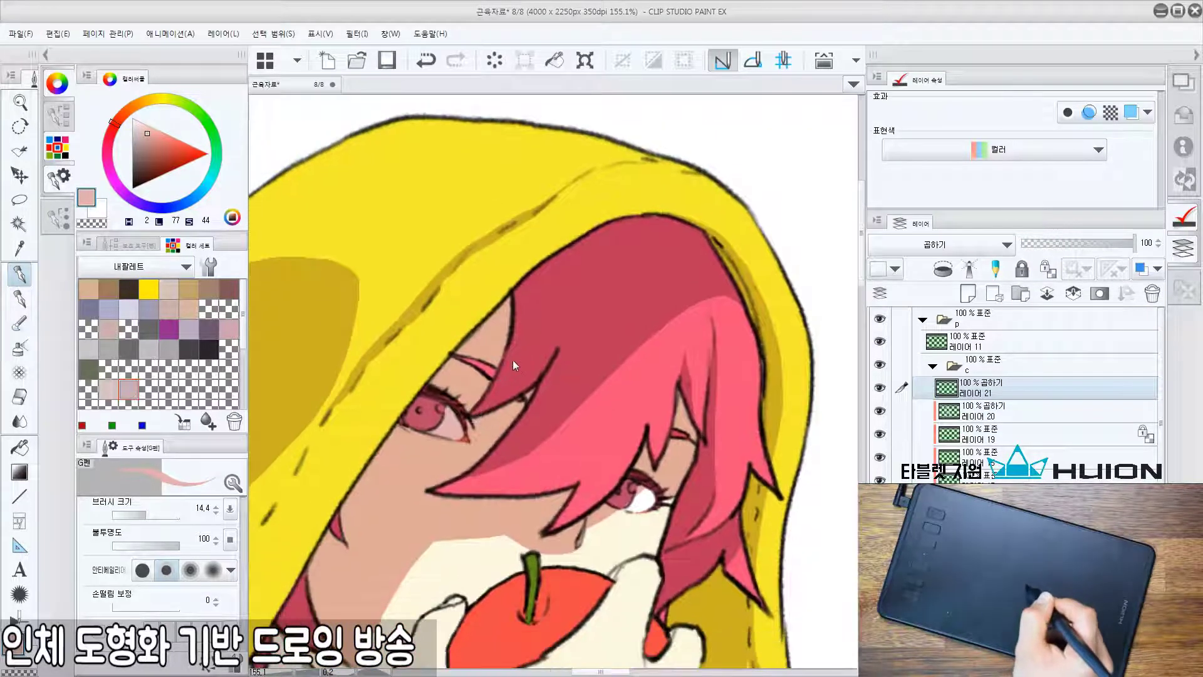
{"action": "key", "text": "ctrl+s"}
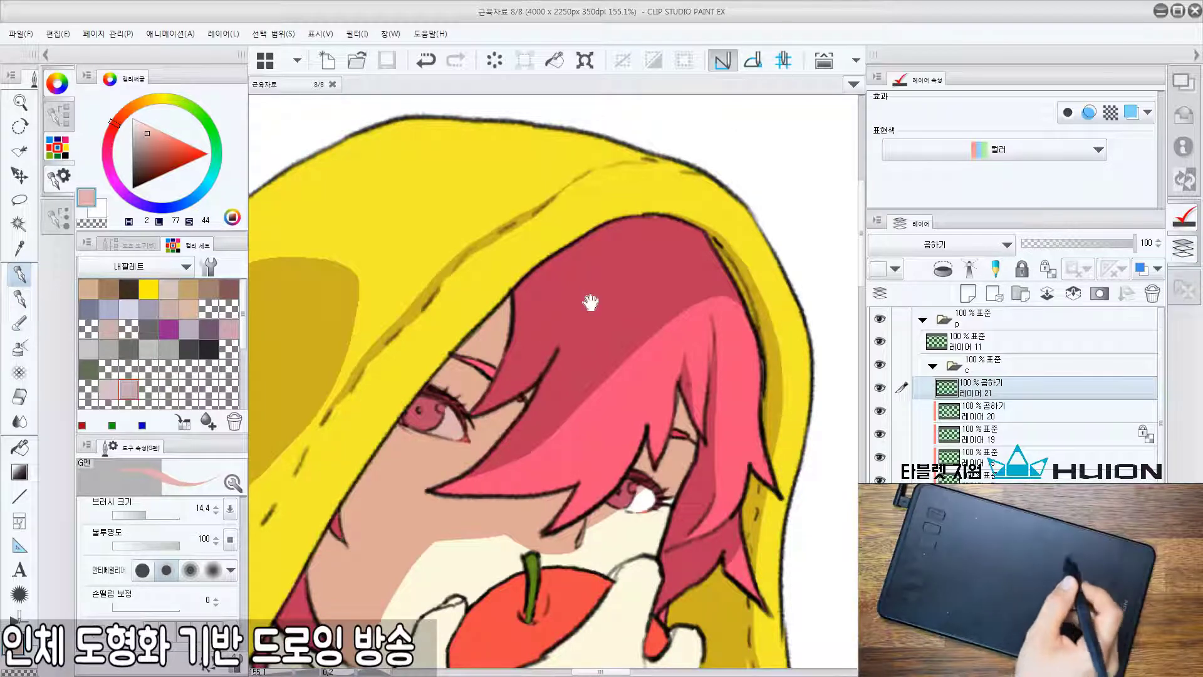
Touch up the skin shadow at the inner end of the hood-side eyebrow.
{"action": "left_click_drag", "start_coordinate": [586, 263], "coordinate": [580, 331]}
{"action": "scroll", "coordinate": [580, 330], "scroll_direction": "up", "scroll_amount": 5}
{"action": "scroll", "coordinate": [495, 285], "scroll_direction": "up", "scroll_amount": 1}
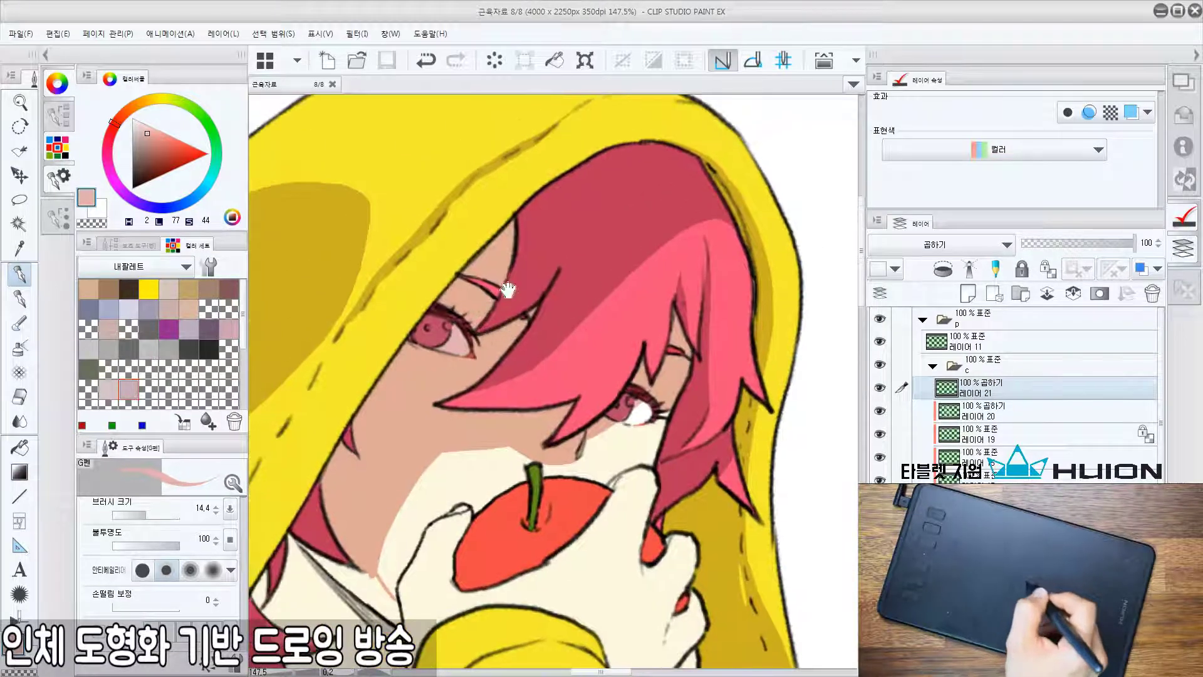
{"action": "scroll", "coordinate": [482, 285], "scroll_direction": "up", "scroll_amount": 2}
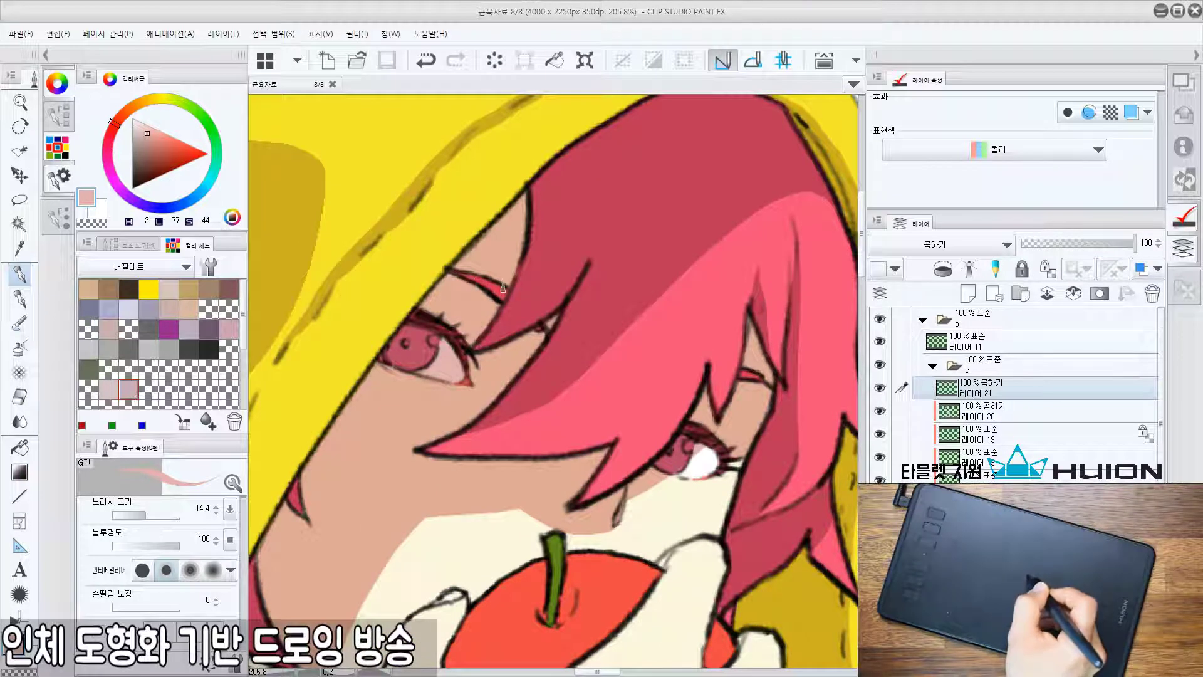
{"action": "left_click_drag", "start_coordinate": [503, 287], "coordinate": [506, 295]}
{"action": "scroll", "coordinate": [470, 426], "scroll_direction": "down", "scroll_amount": 7}
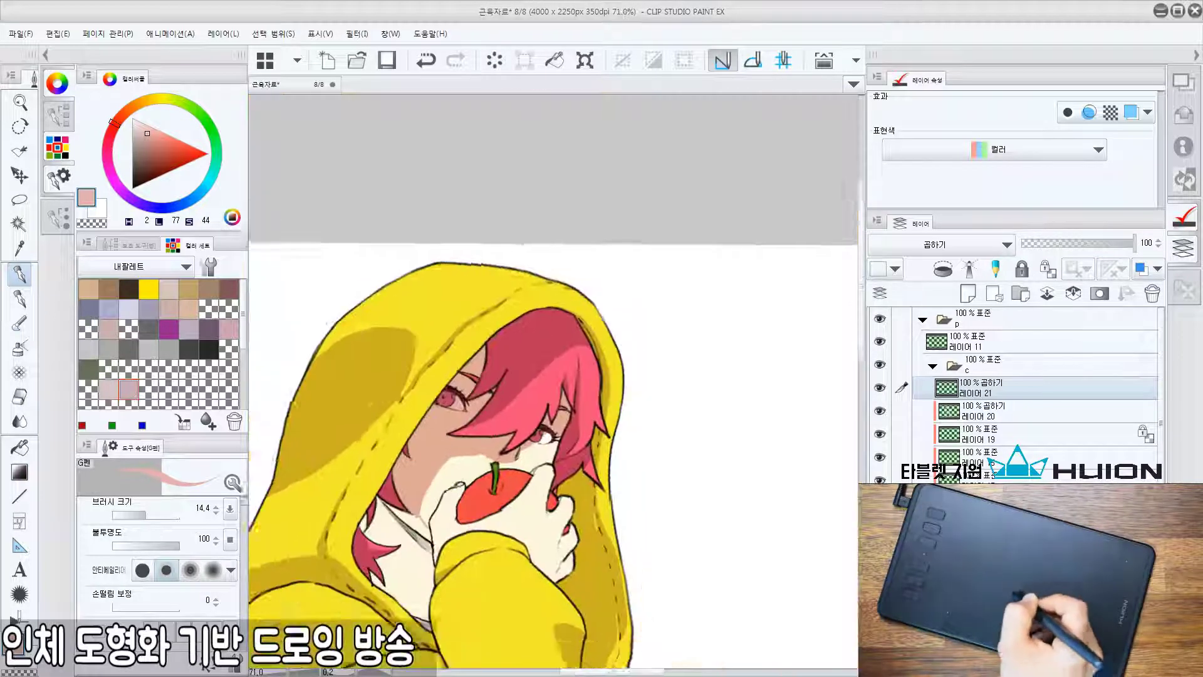
Fill the skin between the jaw and the dark neck line with the skin-shadow colour and touch up around the hair tip.
{"action": "scroll", "coordinate": [451, 538], "scroll_direction": "up", "scroll_amount": 5}
{"action": "key", "text": "g"}
{"action": "left_click", "coordinate": [419, 391]}
{"action": "left_click_drag", "start_coordinate": [433, 242], "coordinate": [545, 273]}
{"action": "key", "text": "p"}
{"action": "left_click_drag", "start_coordinate": [410, 258], "coordinate": [431, 307]}
{"action": "scroll", "coordinate": [434, 305], "scroll_direction": "up", "scroll_amount": 4}
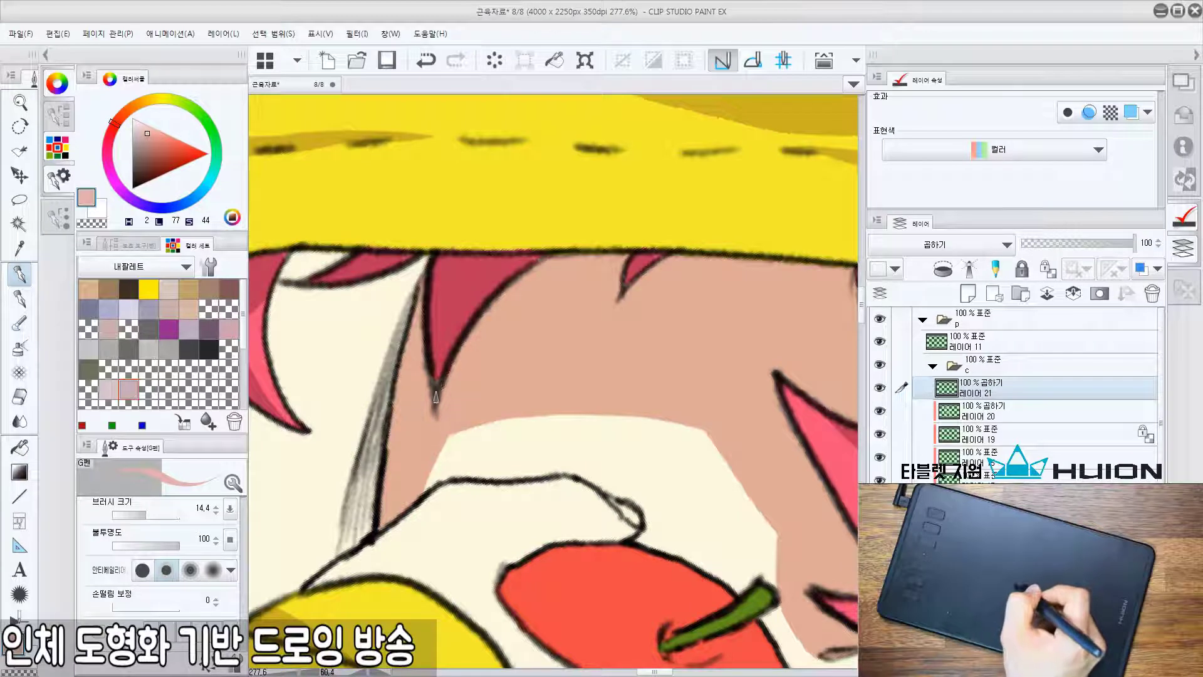
{"action": "key", "text": "ctrl+z"}
{"action": "left_click_drag", "start_coordinate": [433, 392], "coordinate": [437, 402]}
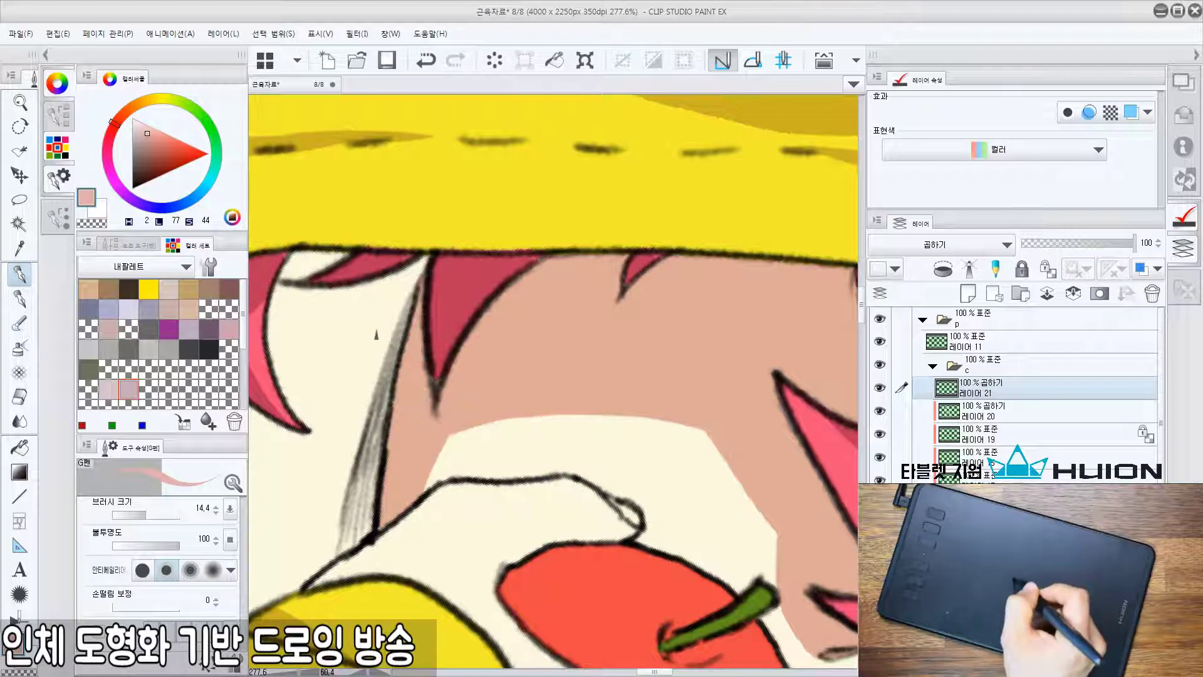
Fill the neck below the jaw with the skin-shadow colour and paint it over the hatched neck line.
{"action": "key", "text": "g"}
{"action": "left_click", "coordinate": [371, 345]}
{"action": "left_click_drag", "start_coordinate": [409, 286], "coordinate": [383, 405]}
{"action": "left_click_drag", "start_coordinate": [382, 405], "coordinate": [428, 312]}
{"action": "key", "text": "p"}
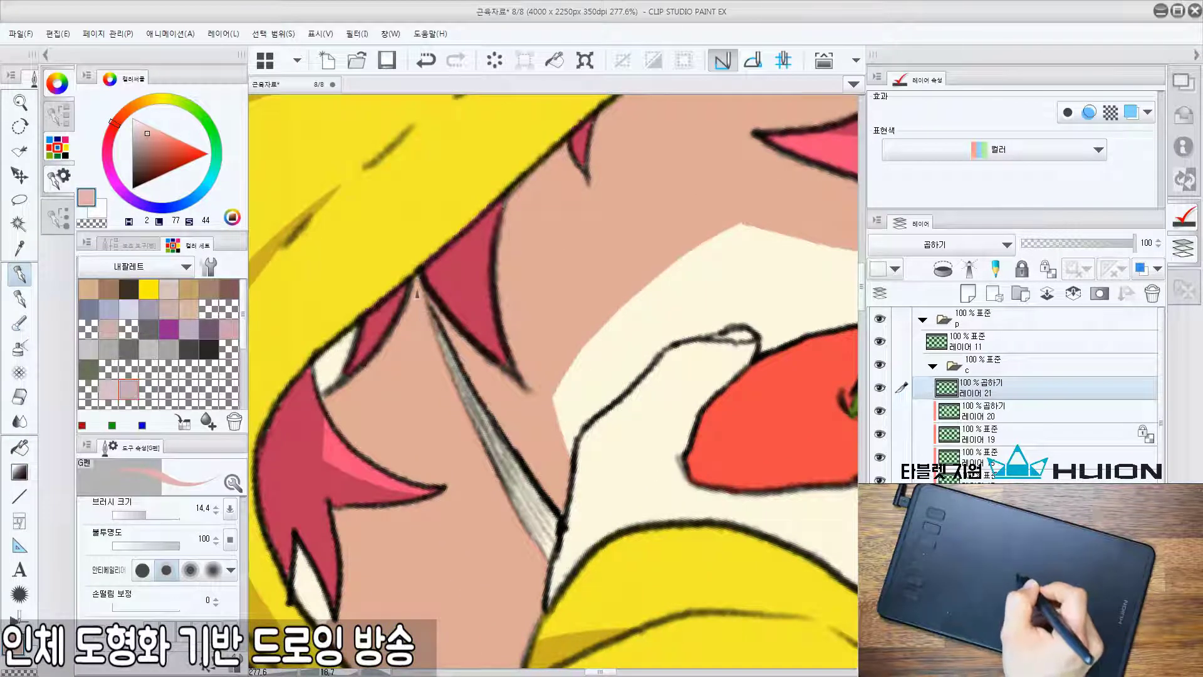
{"action": "left_click_drag", "start_coordinate": [519, 196], "coordinate": [401, 364]}
{"action": "left_click_drag", "start_coordinate": [515, 309], "coordinate": [515, 269]}
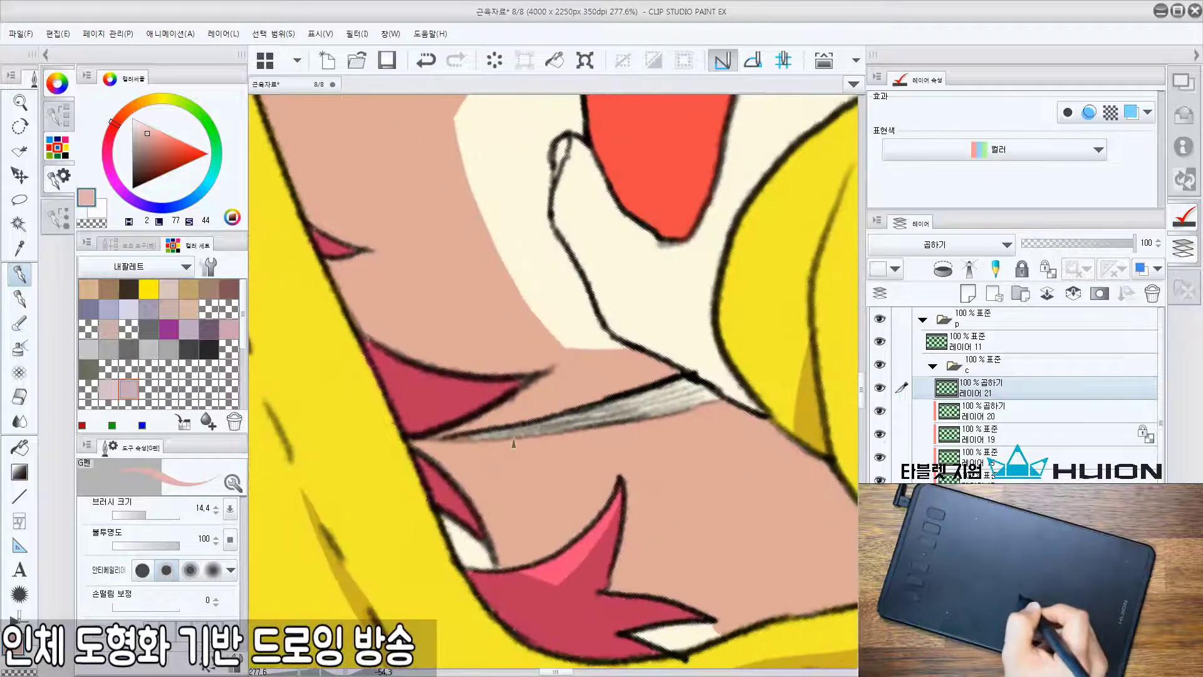
{"action": "mouse_move", "coordinate": [481, 436]}
{"action": "left_mouse_down"}
{"action": "mouse_move", "coordinate": [600, 422]}
{"action": "mouse_move", "coordinate": [714, 385]}
{"action": "left_mouse_up"}
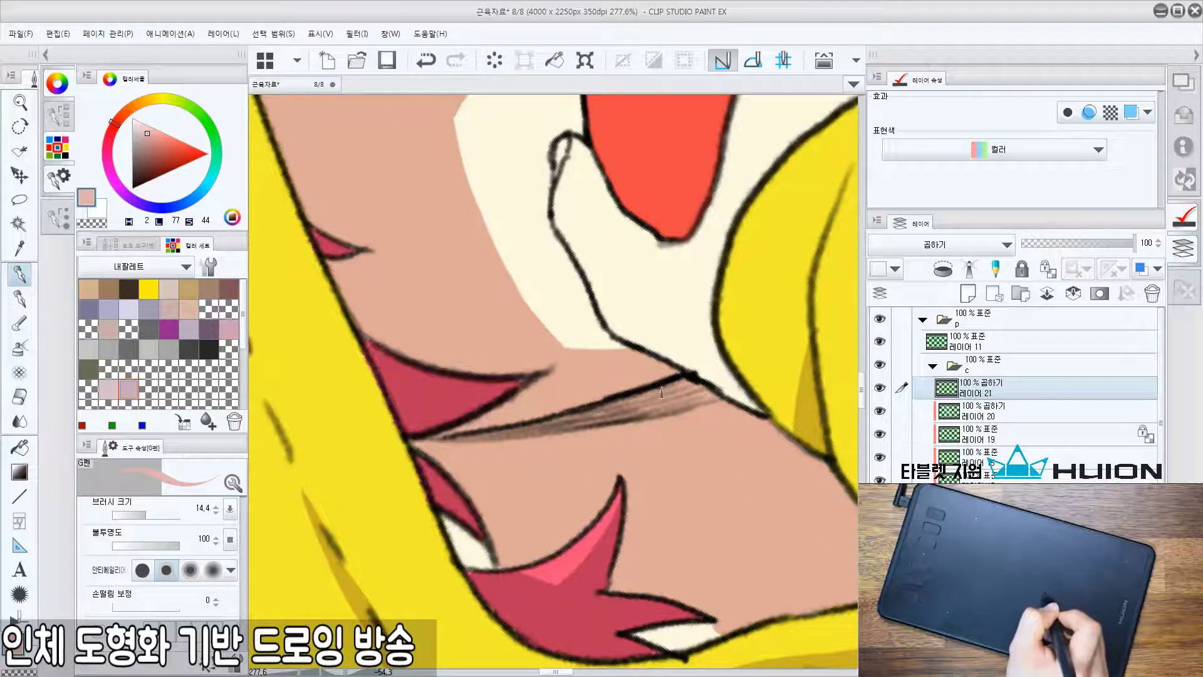
{"action": "left_click_drag", "start_coordinate": [573, 300], "coordinate": [708, 343]}
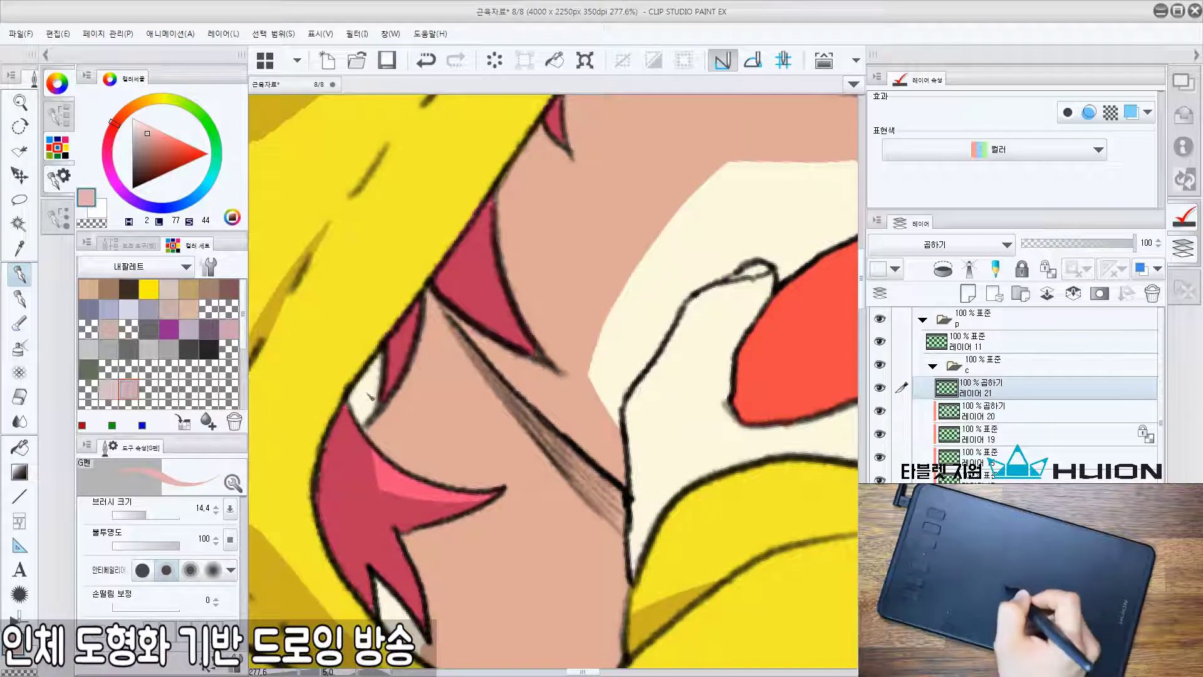
Fill the small skin gaps between the lower hair tips and the hood with the skin-shadow colour, touching up the corners.
{"action": "key", "text": "g"}
{"action": "left_click", "coordinate": [370, 396]}
{"action": "left_click_drag", "start_coordinate": [407, 608], "coordinate": [349, 481]}
{"action": "left_click", "coordinate": [343, 492]}
{"action": "key", "text": "p"}
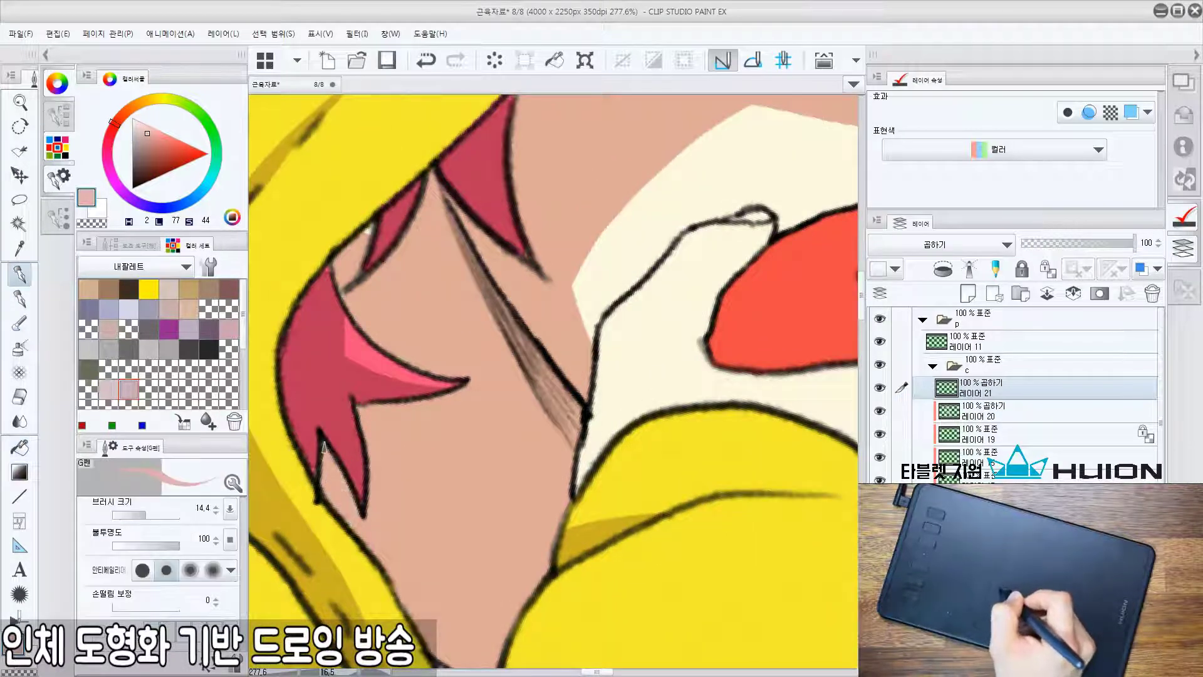
{"action": "left_click_drag", "start_coordinate": [362, 238], "coordinate": [332, 289]}
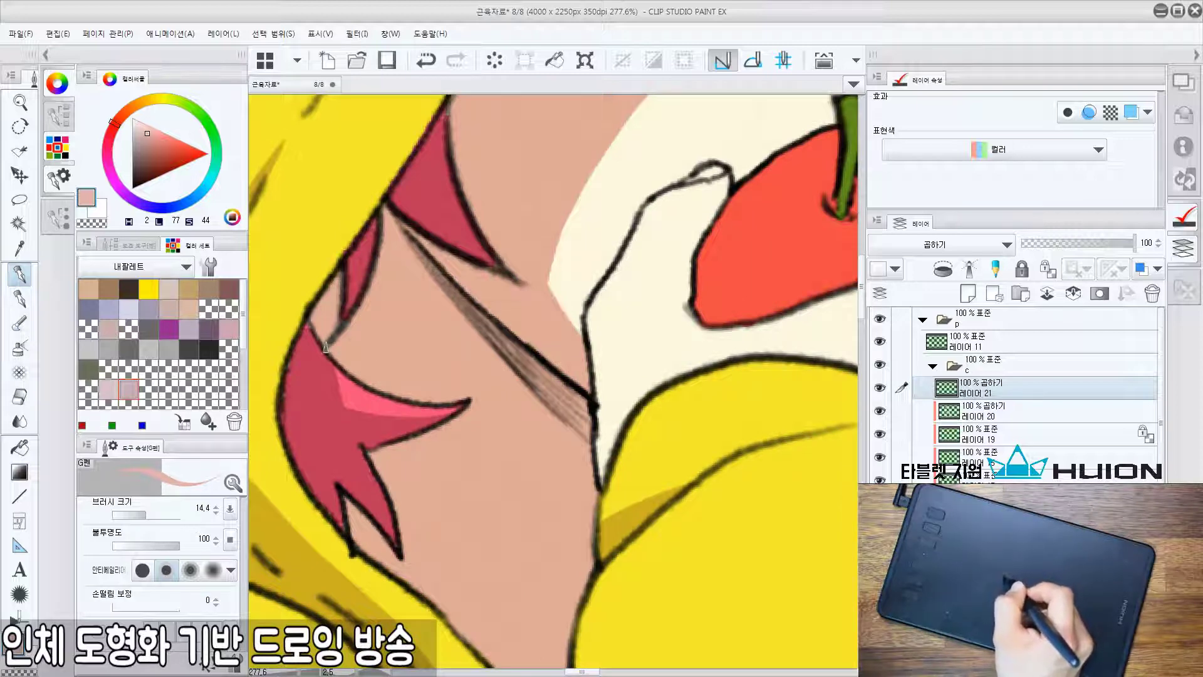
{"action": "left_click_drag", "start_coordinate": [350, 339], "coordinate": [347, 346]}
{"action": "left_click_drag", "start_coordinate": [448, 321], "coordinate": [282, 383]}
{"action": "left_click_drag", "start_coordinate": [459, 441], "coordinate": [550, 427]}
{"action": "left_click_drag", "start_coordinate": [538, 362], "coordinate": [583, 397]}
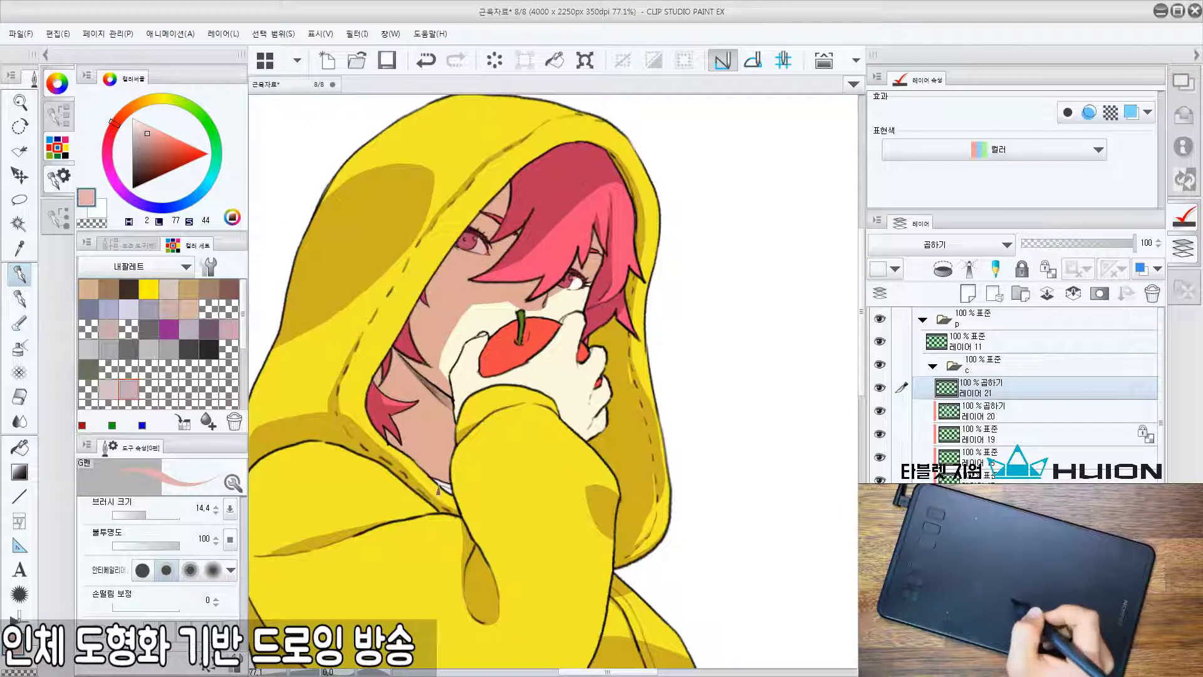
Outline and fill a skin shadow on the thumb side of the wrist above the cuff, undoing the unwanted first outline stroke.
{"action": "scroll", "coordinate": [540, 418], "scroll_direction": "up", "scroll_amount": 2}
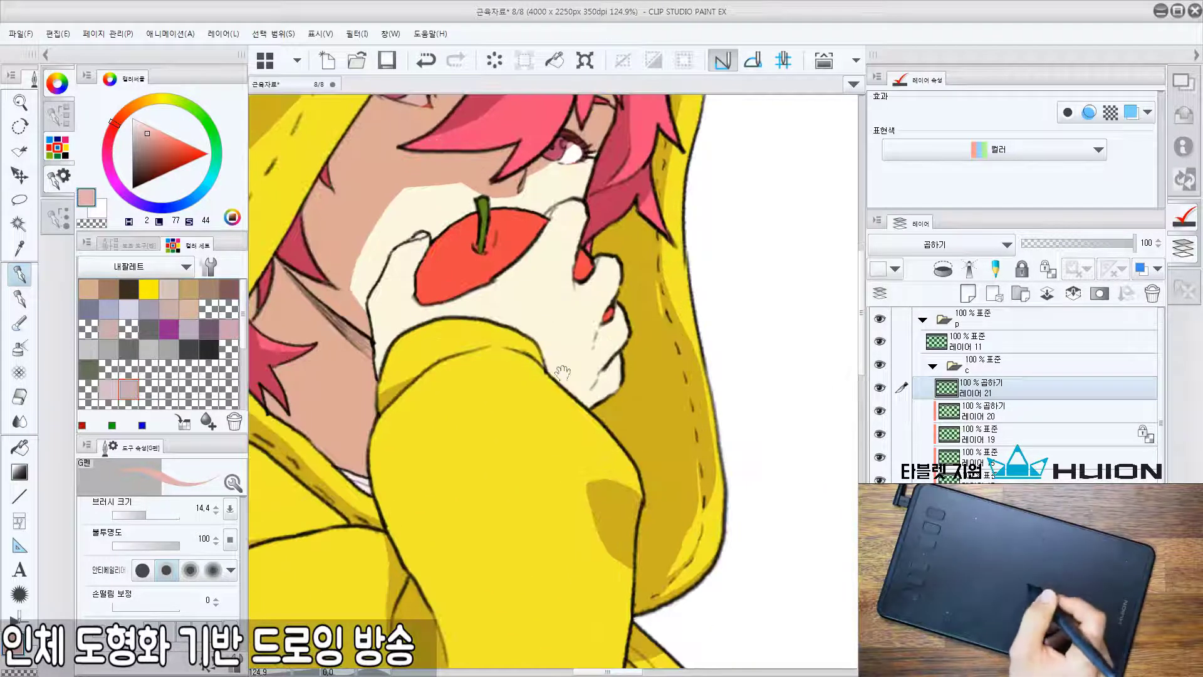
{"action": "left_click_drag", "start_coordinate": [528, 412], "coordinate": [525, 421]}
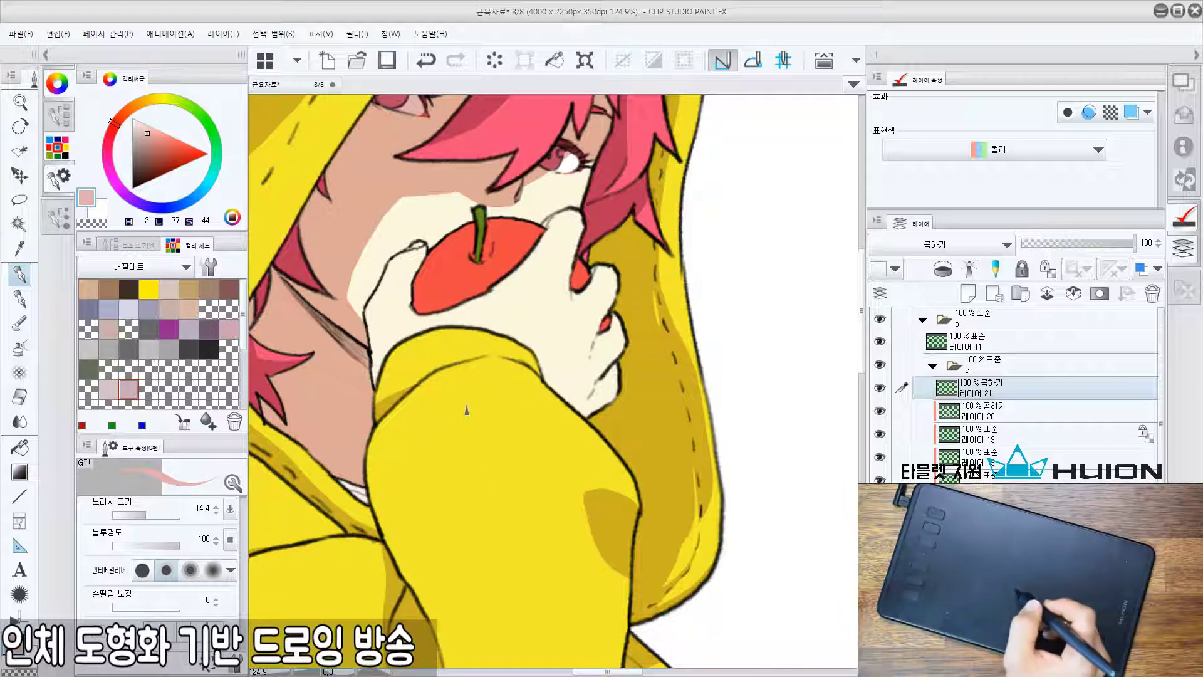
{"action": "left_click_drag", "start_coordinate": [434, 284], "coordinate": [501, 294]}
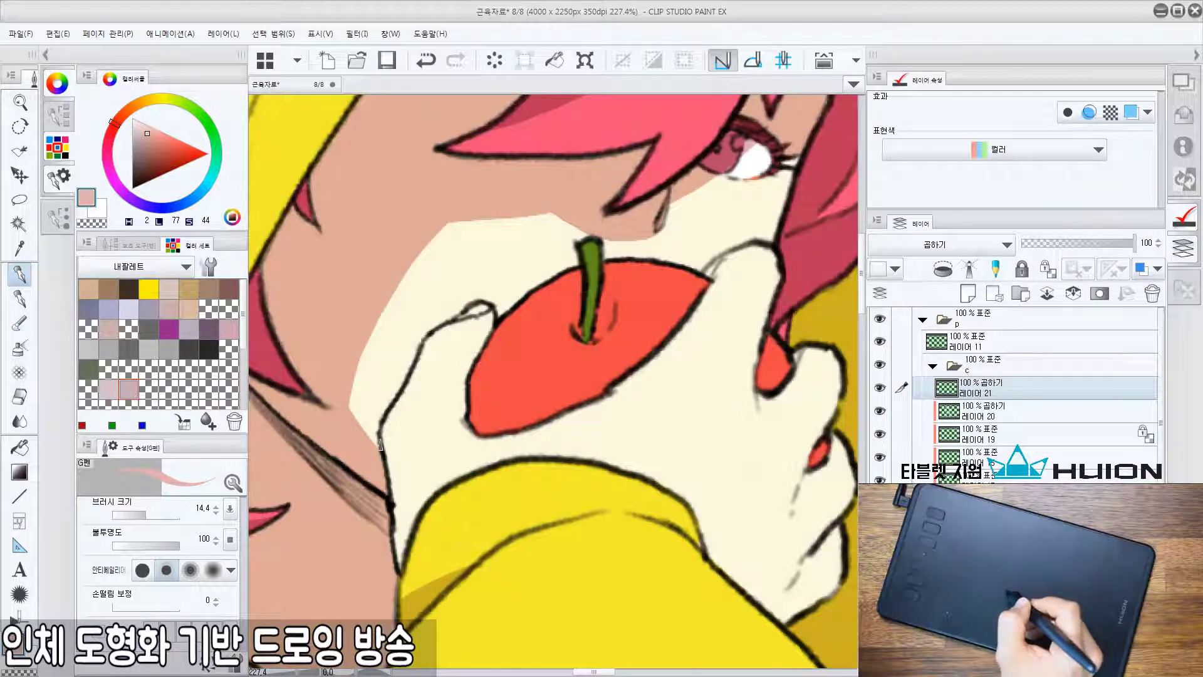
{"action": "left_click_drag", "start_coordinate": [380, 441], "coordinate": [443, 485]}
{"action": "key", "text": "ctrl+z"}
{"action": "left_click_drag", "start_coordinate": [379, 437], "coordinate": [469, 471]}
{"action": "key", "text": "g"}
{"action": "left_click", "coordinate": [435, 485]}
{"action": "key", "text": "p"}
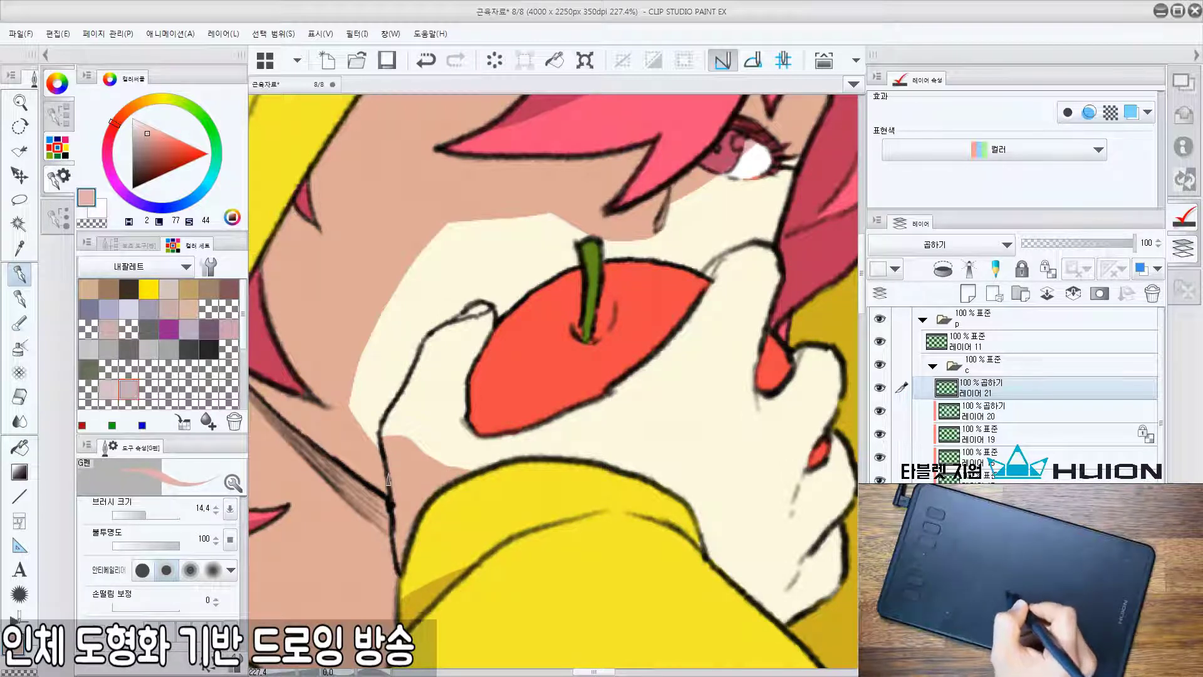
{"action": "mouse_move", "coordinate": [349, 380]}
{"action": "left_mouse_down"}
{"action": "mouse_move", "coordinate": [339, 412]}
{"action": "mouse_move", "coordinate": [408, 259]}
{"action": "left_mouse_up"}
{"action": "left_click_drag", "start_coordinate": [409, 260], "coordinate": [401, 417]}
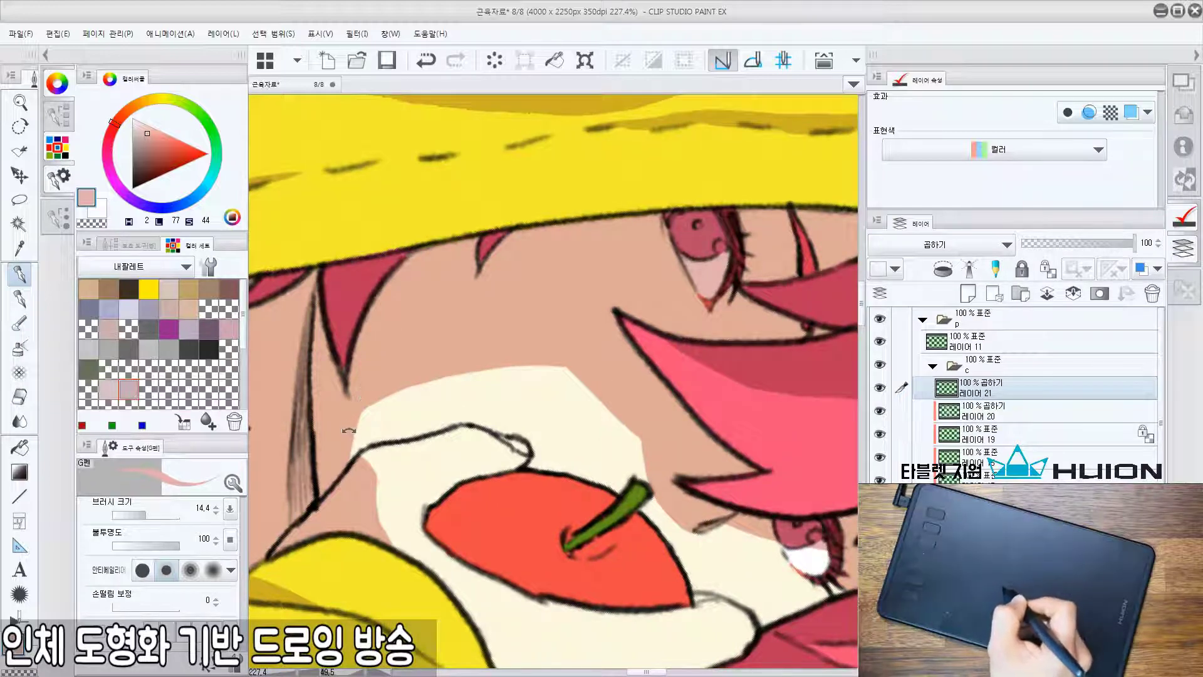
{"action": "left_click_drag", "start_coordinate": [349, 431], "coordinate": [351, 430]}
{"action": "double_click", "coordinate": [351, 434]}
Outline a shadow across the back of the hand below the apple and fill it down to the cuff with the skin-shadow colour.
{"action": "left_click_drag", "start_coordinate": [543, 408], "coordinate": [385, 445]}
{"action": "left_click_drag", "start_coordinate": [418, 416], "coordinate": [338, 420]}
{"action": "left_click_drag", "start_coordinate": [592, 472], "coordinate": [588, 385]}
{"action": "scroll", "coordinate": [589, 385], "scroll_direction": "up", "scroll_amount": 4}
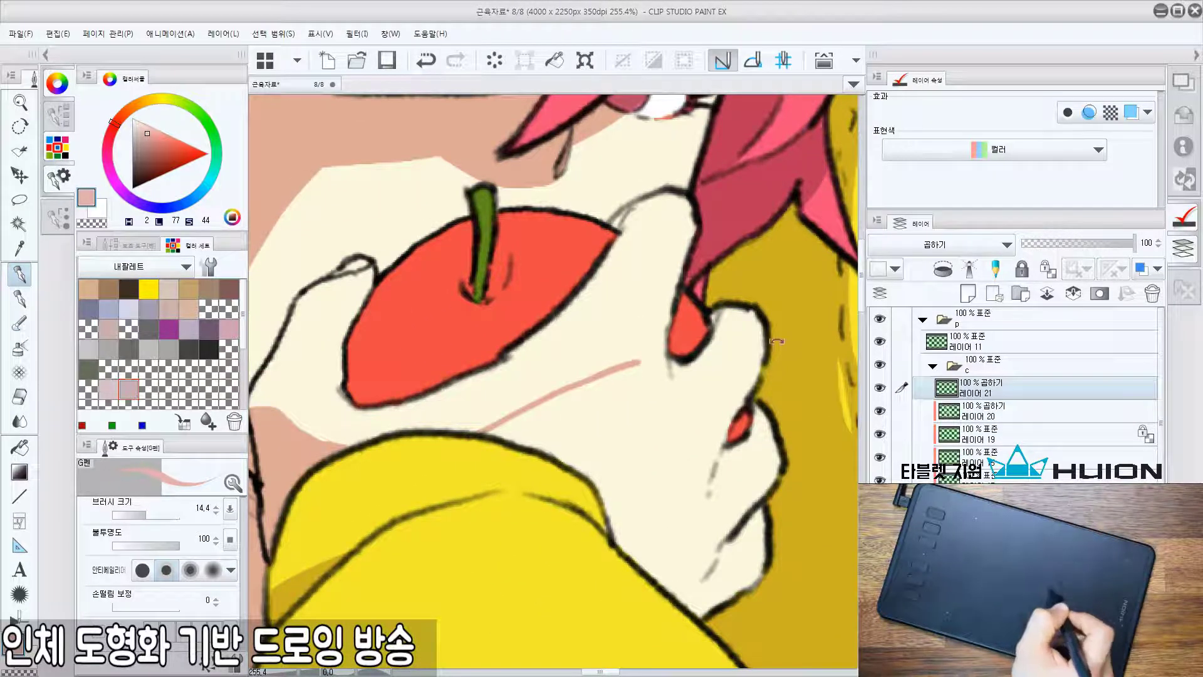
{"action": "left_click_drag", "start_coordinate": [777, 342], "coordinate": [494, 319]}
{"action": "mouse_move", "coordinate": [436, 379]}
{"action": "left_mouse_down"}
{"action": "mouse_move", "coordinate": [505, 313]}
{"action": "mouse_move", "coordinate": [652, 246]}
{"action": "left_mouse_up"}
{"action": "key", "text": "g"}
{"action": "left_click", "coordinate": [619, 293]}
{"action": "key", "text": "ctrl+at"}
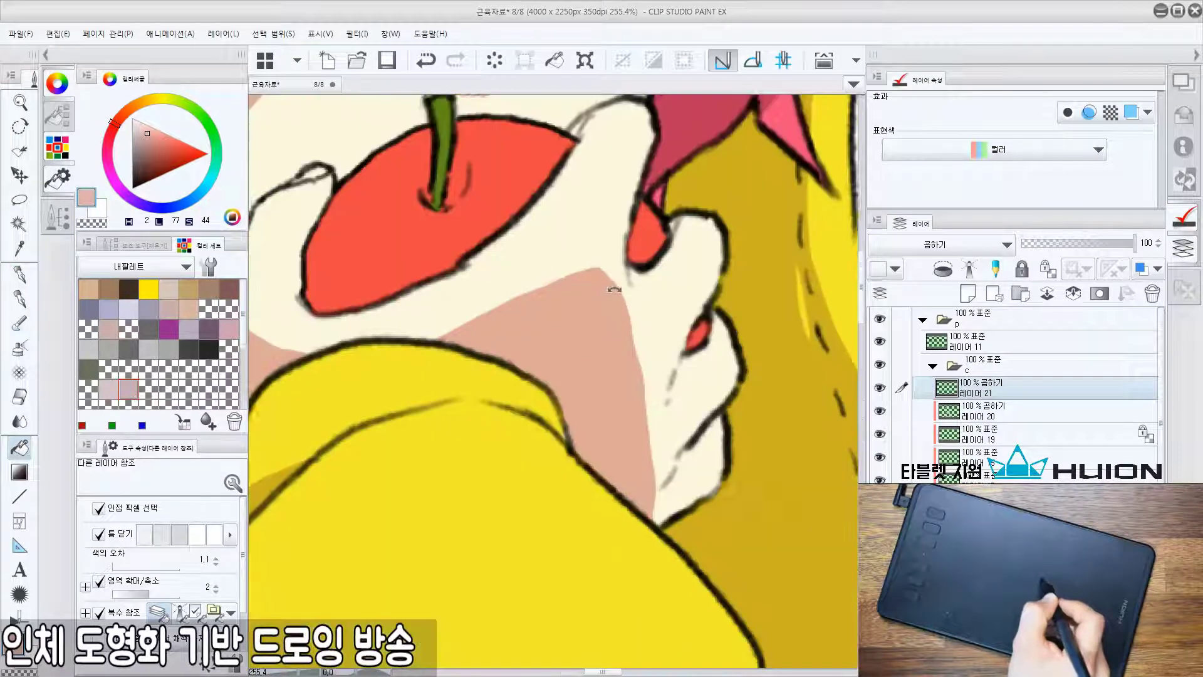
Touch up the edge of the hand shadow near the base of the fingers, then save the file.
{"action": "left_click_drag", "start_coordinate": [615, 287], "coordinate": [545, 358]}
{"action": "left_click_drag", "start_coordinate": [545, 358], "coordinate": [623, 349]}
{"action": "key", "text": "p"}
{"action": "left_click_drag", "start_coordinate": [644, 291], "coordinate": [561, 146]}
{"action": "left_click_drag", "start_coordinate": [577, 358], "coordinate": [560, 392]}
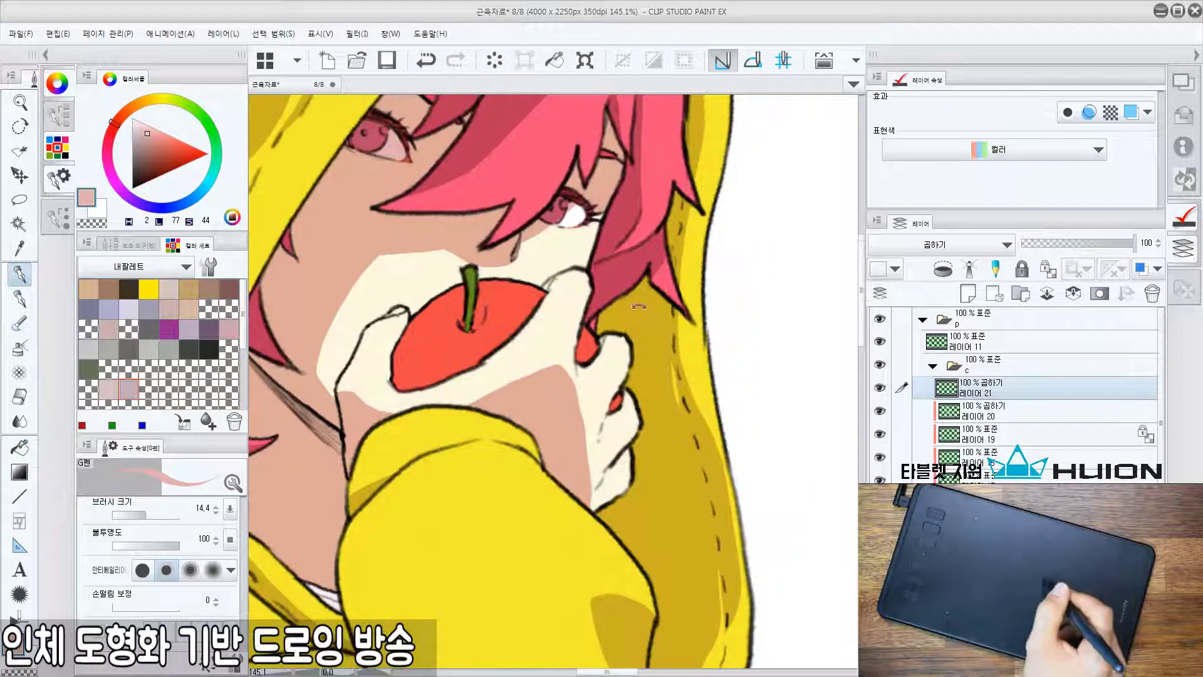
{"action": "left_click_drag", "start_coordinate": [643, 380], "coordinate": [644, 317]}
{"action": "scroll", "coordinate": [644, 317], "scroll_direction": "up", "scroll_amount": 1}
{"action": "key", "text": "ctrl+s"}
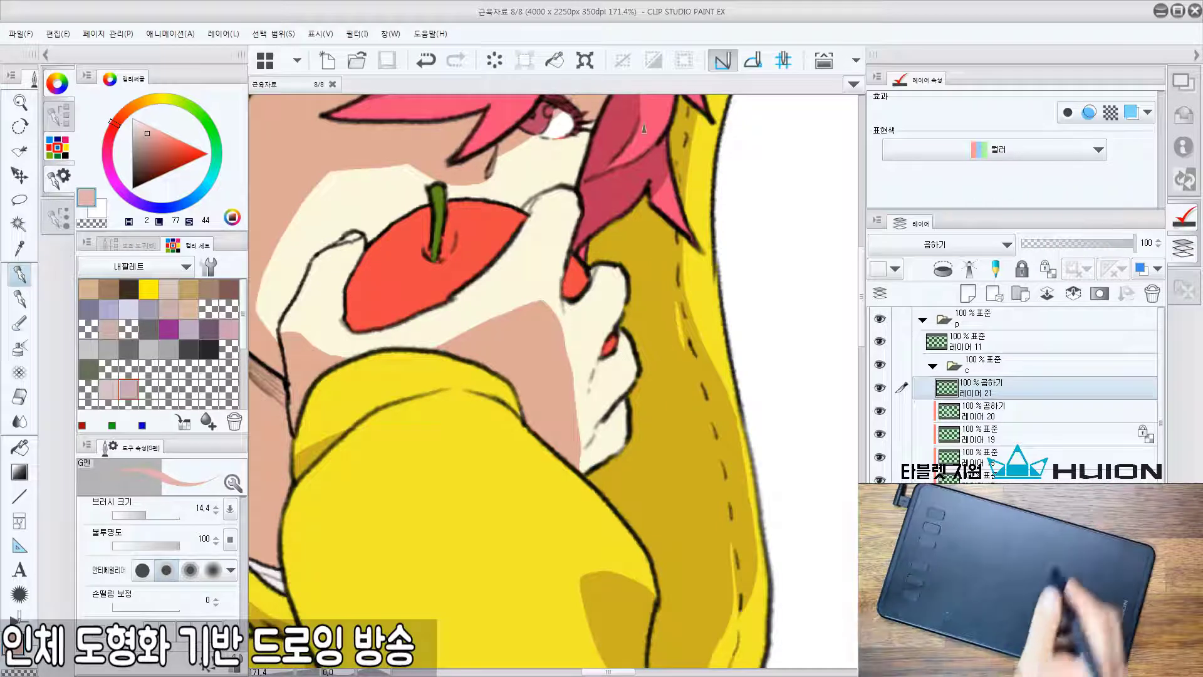
Paint skin-shadow strokes along the gaps between the fingers, undoing unwanted strokes.
{"action": "mouse_move", "coordinate": [587, 283]}
{"action": "left_mouse_down"}
{"action": "mouse_move", "coordinate": [579, 309]}
{"action": "mouse_move", "coordinate": [552, 323]}
{"action": "mouse_move", "coordinate": [555, 342]}
{"action": "mouse_move", "coordinate": [595, 335]}
{"action": "mouse_move", "coordinate": [579, 394]}
{"action": "left_mouse_up"}
{"action": "key", "text": "ctrl+z"}
{"action": "key", "text": "ctrl+z"}
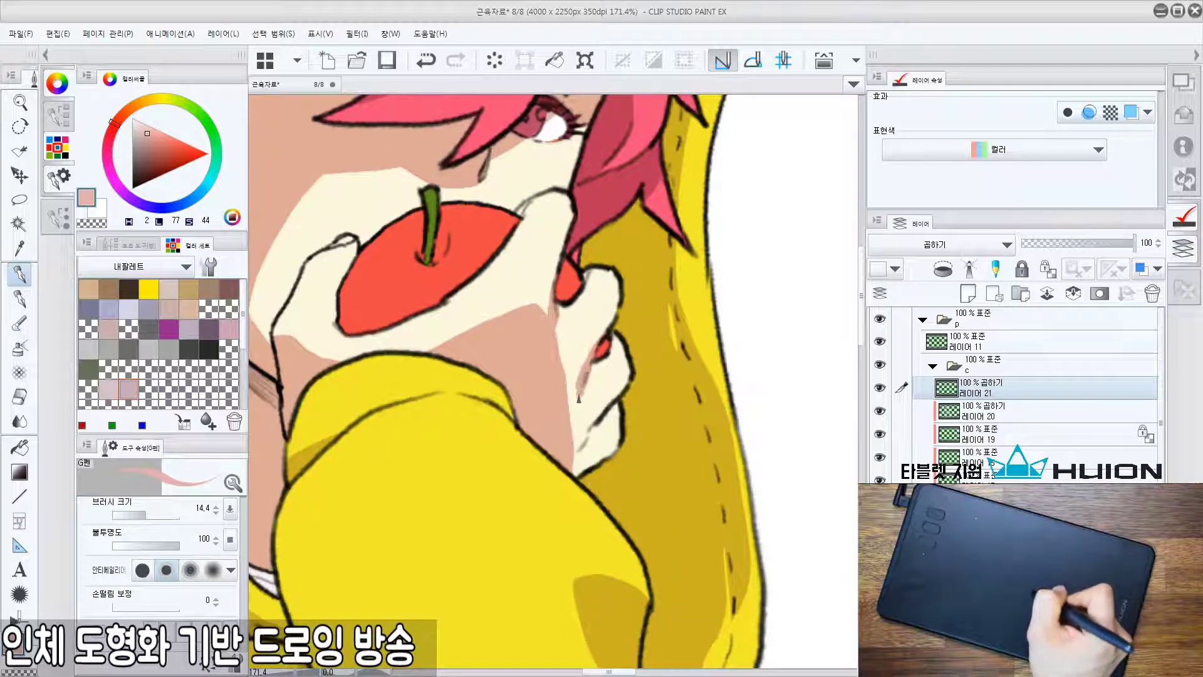
{"action": "mouse_move", "coordinate": [656, 341]}
{"action": "left_mouse_down"}
{"action": "mouse_move", "coordinate": [306, 317]}
{"action": "mouse_move", "coordinate": [706, 321]}
{"action": "left_mouse_up"}
{"action": "key", "text": "ctrl+z"}
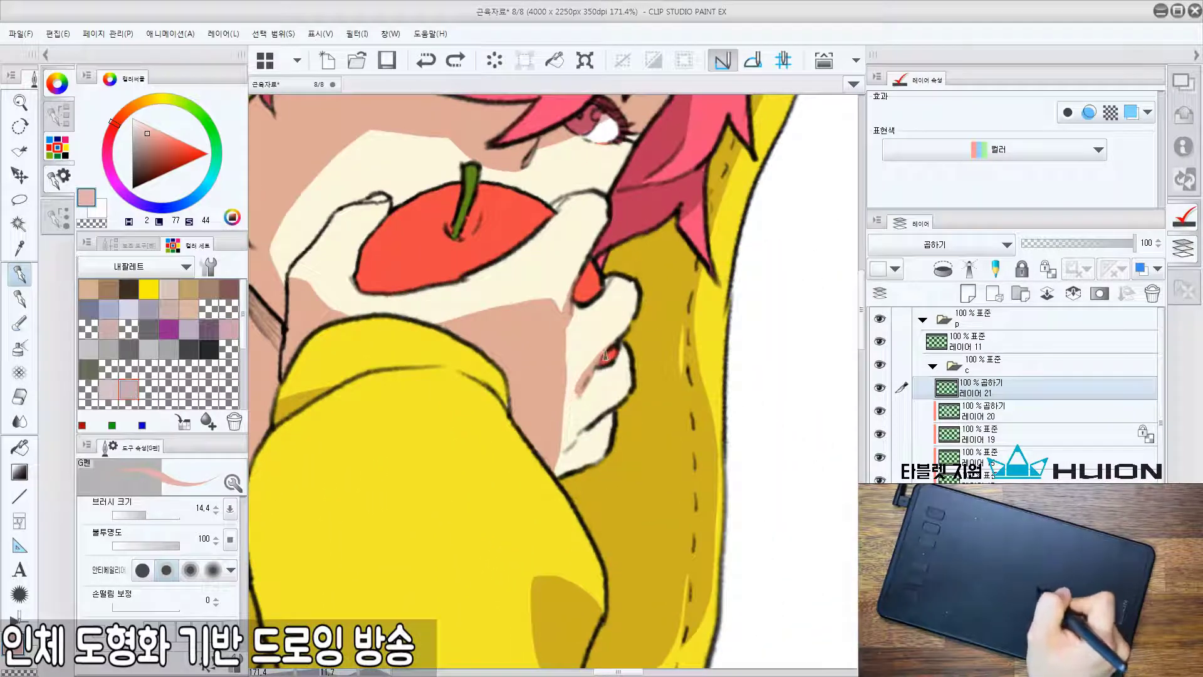
Outline and fill a skin shadow on the ring finger beside the small visible piece of apple, undoing the unwanted stroke.
{"action": "mouse_move", "coordinate": [605, 354]}
{"action": "left_mouse_down"}
{"action": "mouse_move", "coordinate": [609, 382]}
{"action": "mouse_move", "coordinate": [621, 374]}
{"action": "mouse_move", "coordinate": [601, 425]}
{"action": "left_mouse_up"}
{"action": "key", "text": "ctrl+z"}
{"action": "left_click_drag", "start_coordinate": [590, 348], "coordinate": [617, 343]}
{"action": "key", "text": "g"}
{"action": "left_click", "coordinate": [610, 344]}
{"action": "left_click_drag", "start_coordinate": [672, 231], "coordinate": [589, 325]}
{"action": "key", "text": "p"}
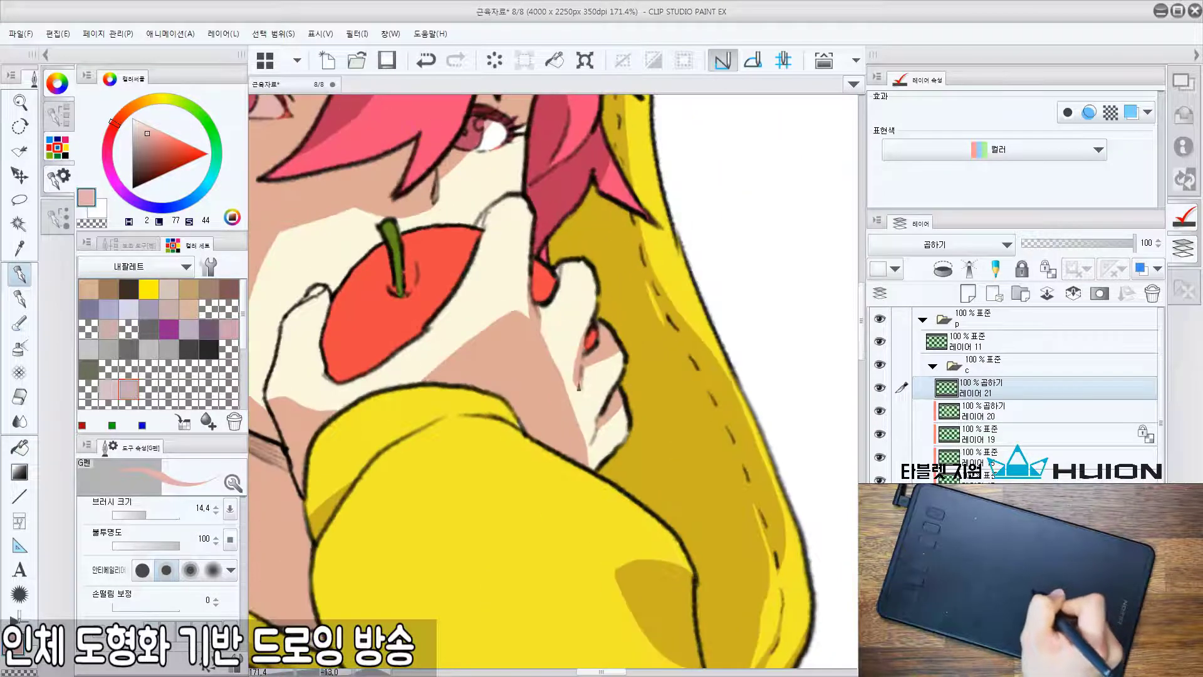
Resample the skin-shadow colour with layer 레이어 21 isolated and fill the little finger with it.
{"action": "key", "text": "g"}
{"action": "left_click", "coordinate": [616, 434], "text": "alt"}
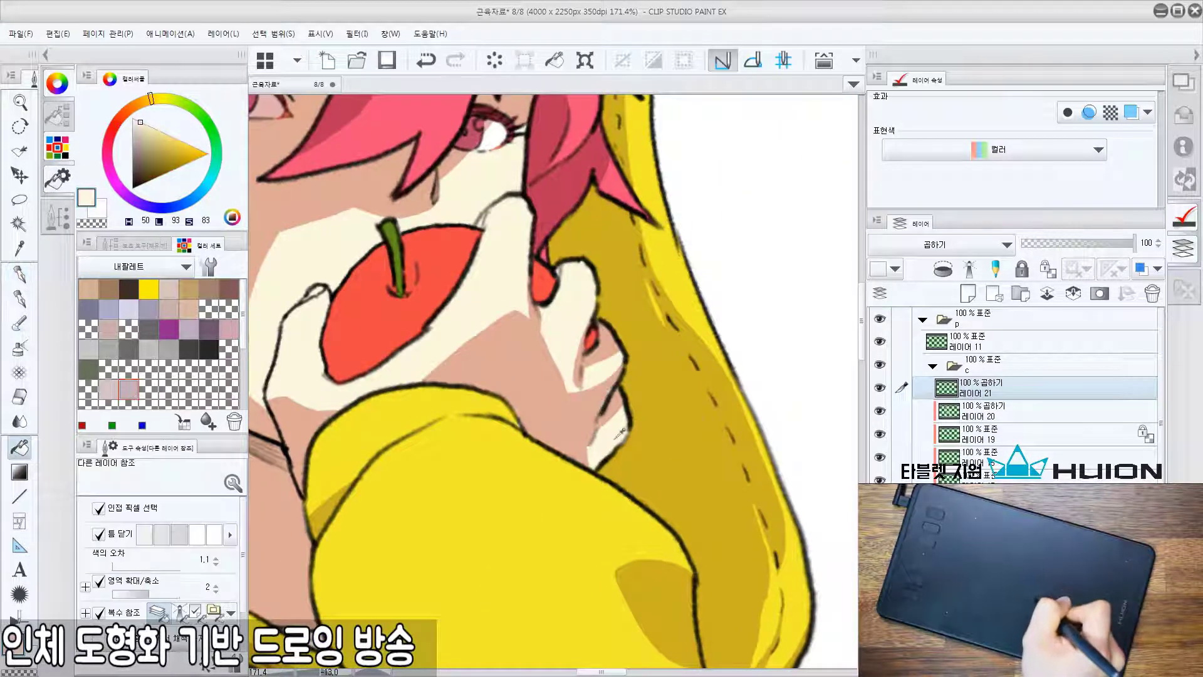
{"action": "left_click", "coordinate": [879, 387], "text": "alt"}
{"action": "left_click", "coordinate": [880, 387], "text": "alt"}
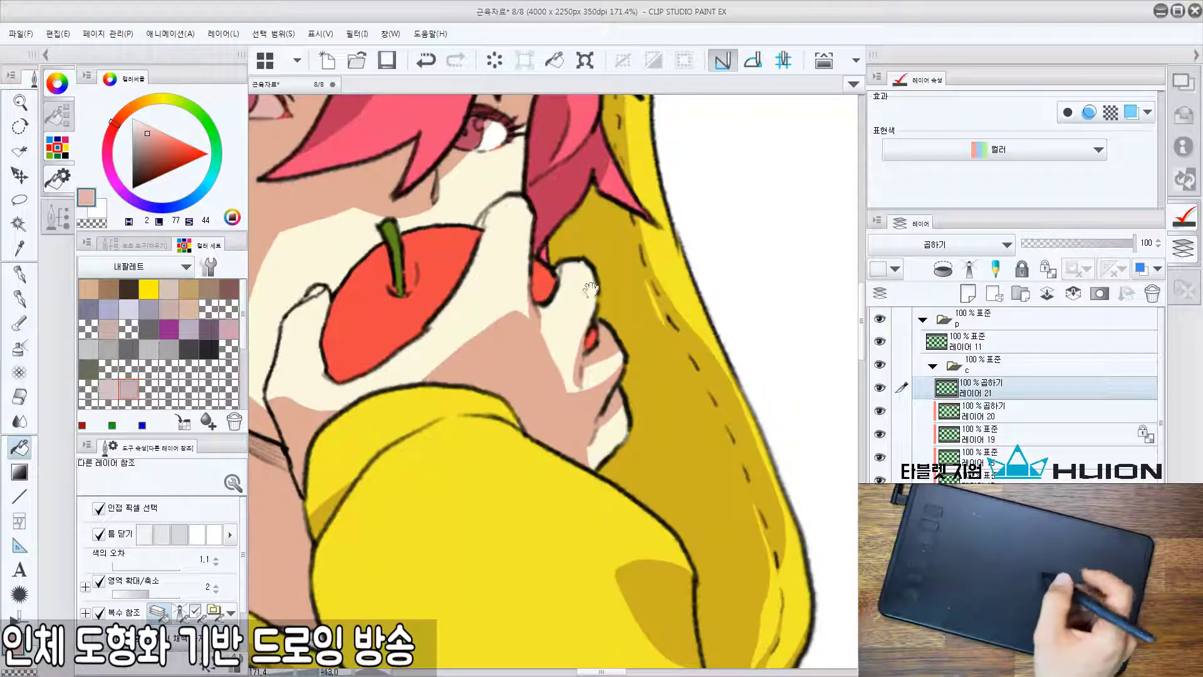
{"action": "left_click_drag", "start_coordinate": [617, 401], "coordinate": [602, 372]}
{"action": "key", "text": "g"}
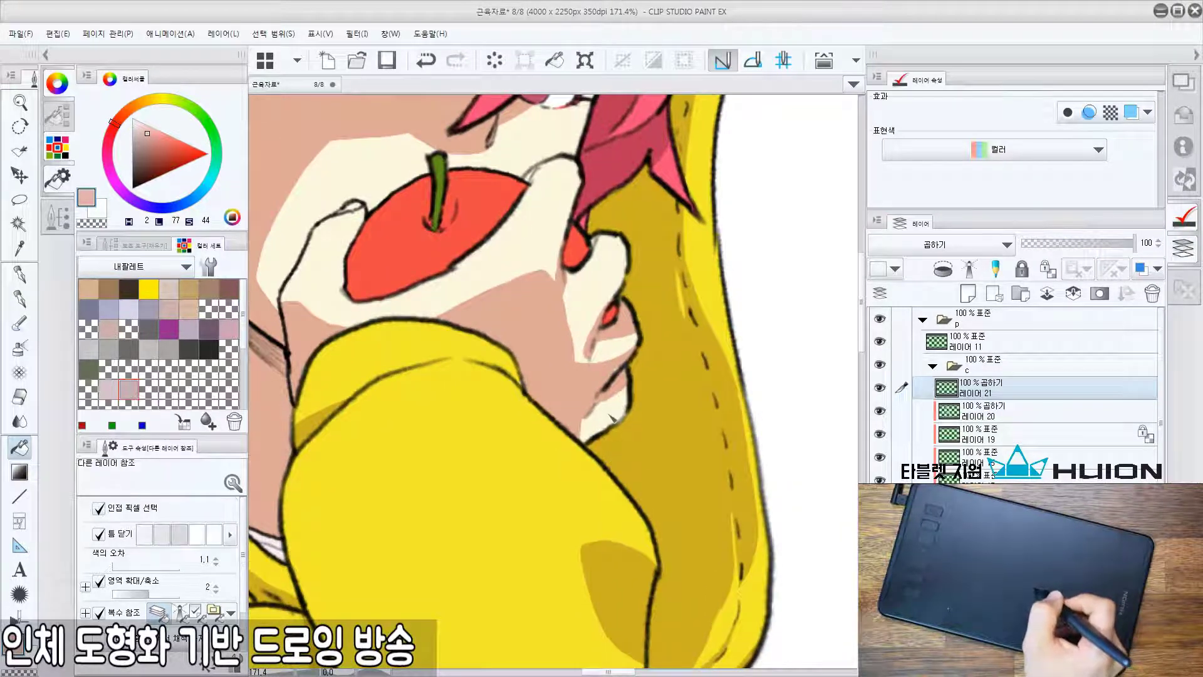
{"action": "key", "text": "p"}
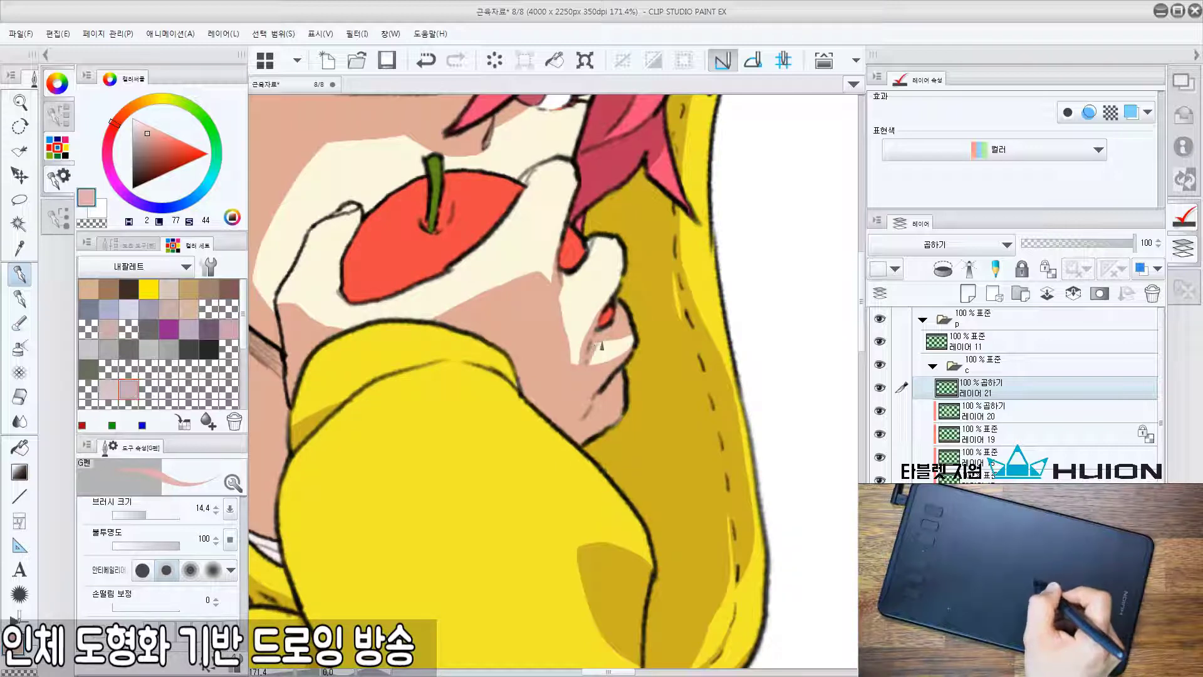
Paint more skin shadow on the ring finger around a small light patch, undoing unwanted strokes.
{"action": "mouse_move", "coordinate": [593, 353]}
{"action": "left_mouse_down"}
{"action": "mouse_move", "coordinate": [635, 341]}
{"action": "mouse_move", "coordinate": [619, 359]}
{"action": "left_mouse_up"}
{"action": "key", "text": "ctrl+z"}
{"action": "key", "text": "ctrl+z"}
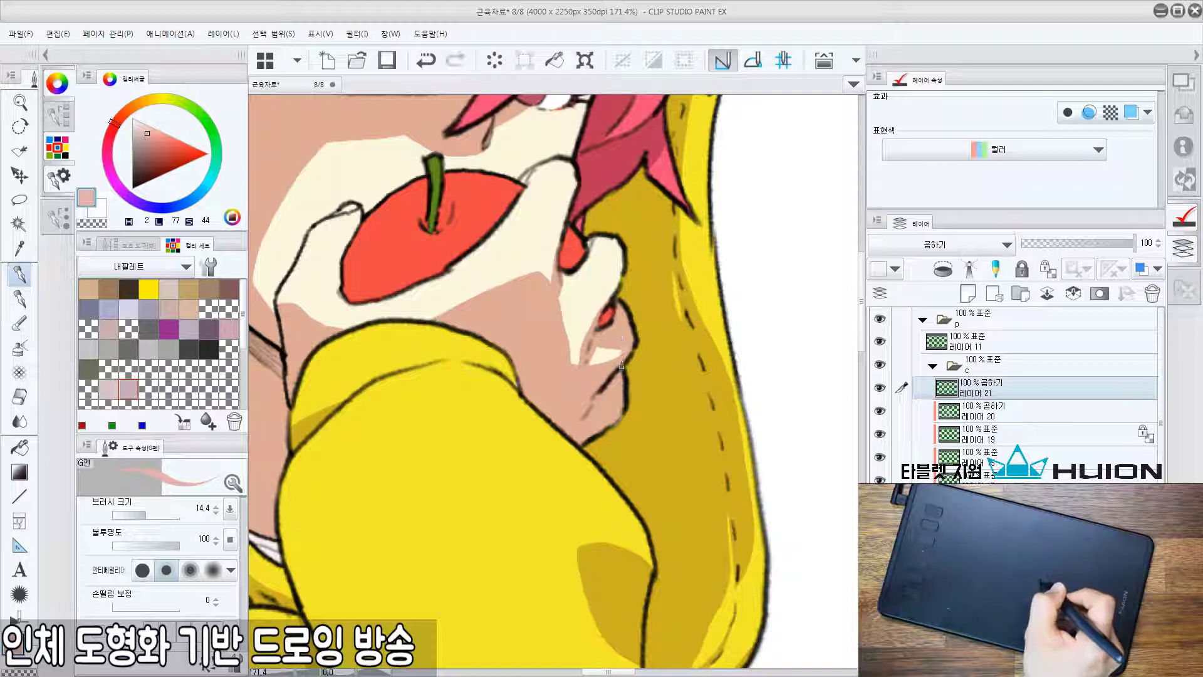
{"action": "left_click_drag", "start_coordinate": [582, 267], "coordinate": [671, 318]}
{"action": "double_click", "coordinate": [669, 285]}
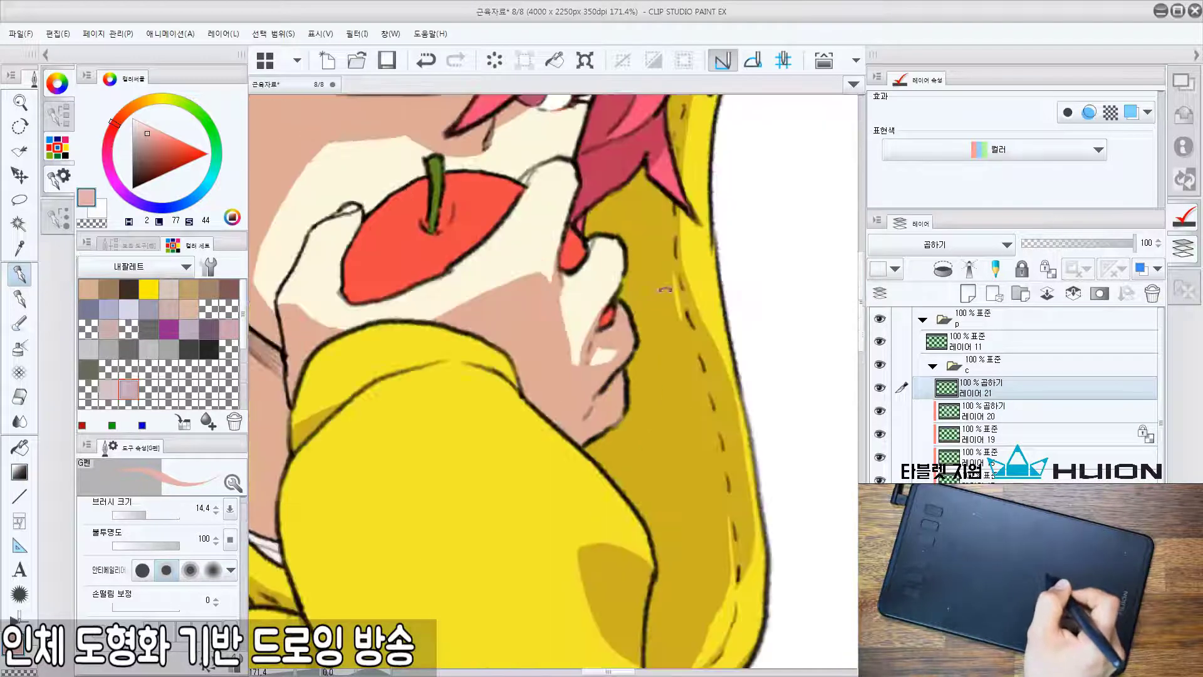
Refine the shadow edge at the base of the middle finger using transparent and skin-shadow strokes, undoing unwanted ones.
{"action": "key", "text": "c"}
{"action": "mouse_move", "coordinate": [572, 305]}
{"action": "left_mouse_down"}
{"action": "mouse_move", "coordinate": [548, 364]}
{"action": "mouse_move", "coordinate": [551, 339]}
{"action": "mouse_move", "coordinate": [561, 399]}
{"action": "left_mouse_up"}
{"action": "key", "text": "ctrl+z"}
{"action": "key", "text": "ctrl+z"}
{"action": "mouse_move", "coordinate": [708, 331]}
{"action": "left_mouse_down"}
{"action": "mouse_move", "coordinate": [722, 371]}
{"action": "mouse_move", "coordinate": [627, 520]}
{"action": "left_mouse_up"}
{"action": "key", "text": "c"}
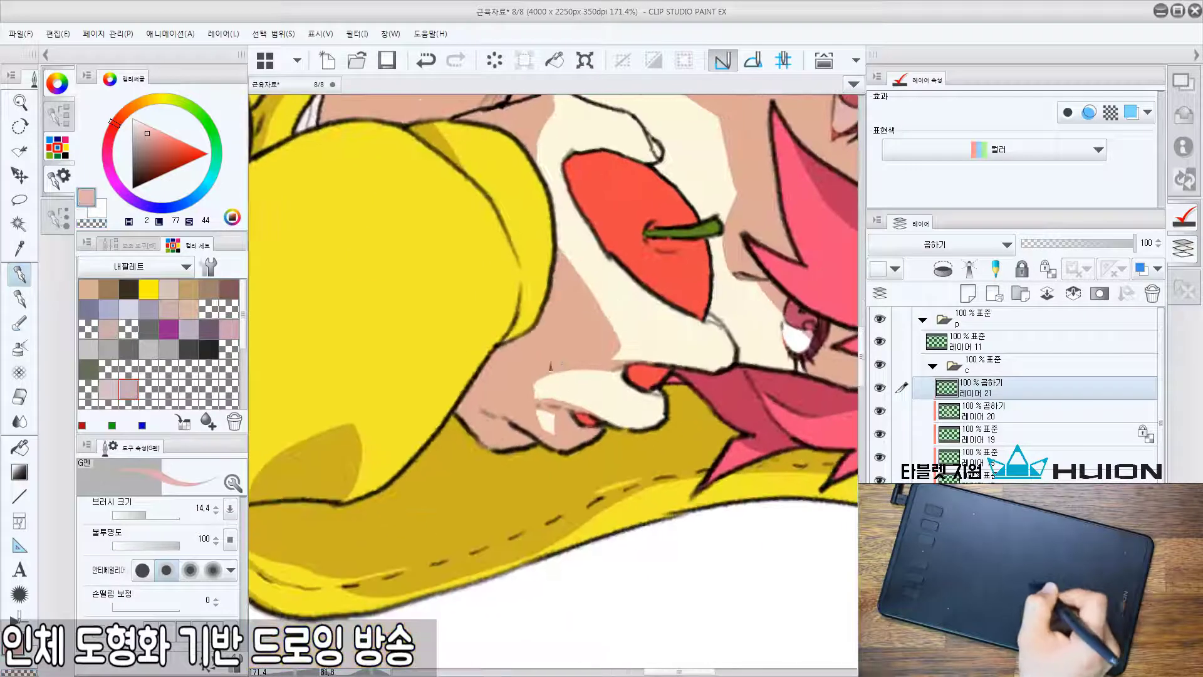
{"action": "left_click_drag", "start_coordinate": [533, 381], "coordinate": [541, 398]}
Extend the skin shadow from the palm along the hair-side edge of the index finger, undoing the unwanted stroke.
{"action": "left_click_drag", "start_coordinate": [629, 497], "coordinate": [625, 281]}
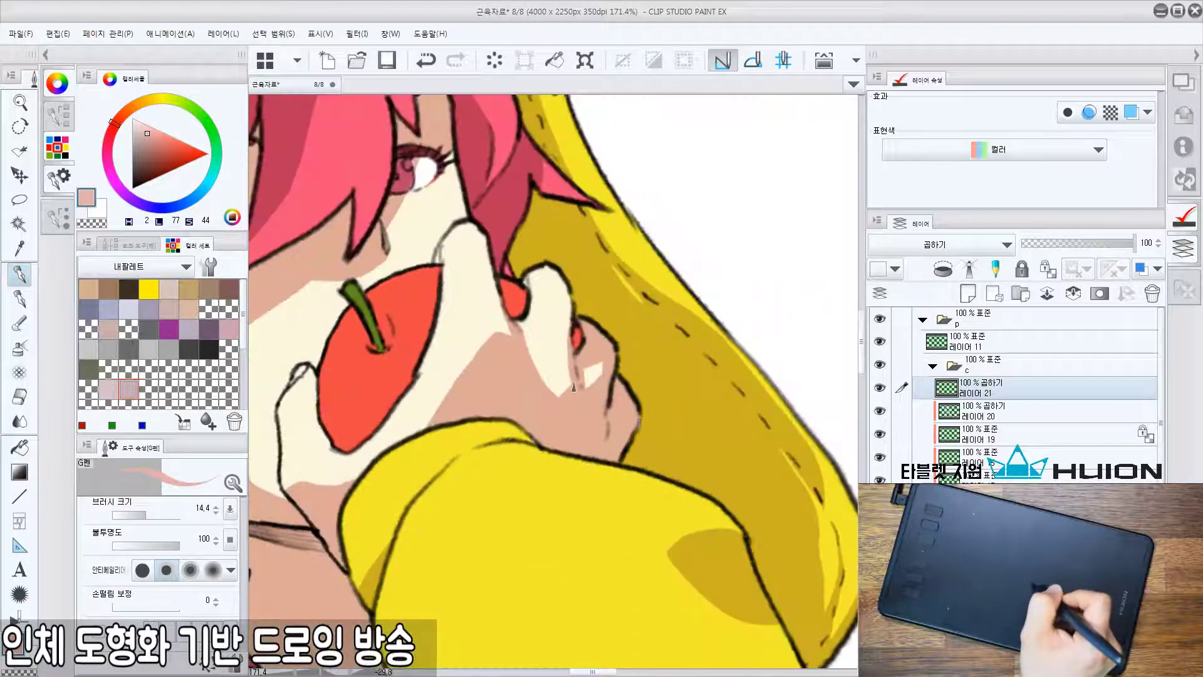
{"action": "left_click_drag", "start_coordinate": [545, 414], "coordinate": [519, 324]}
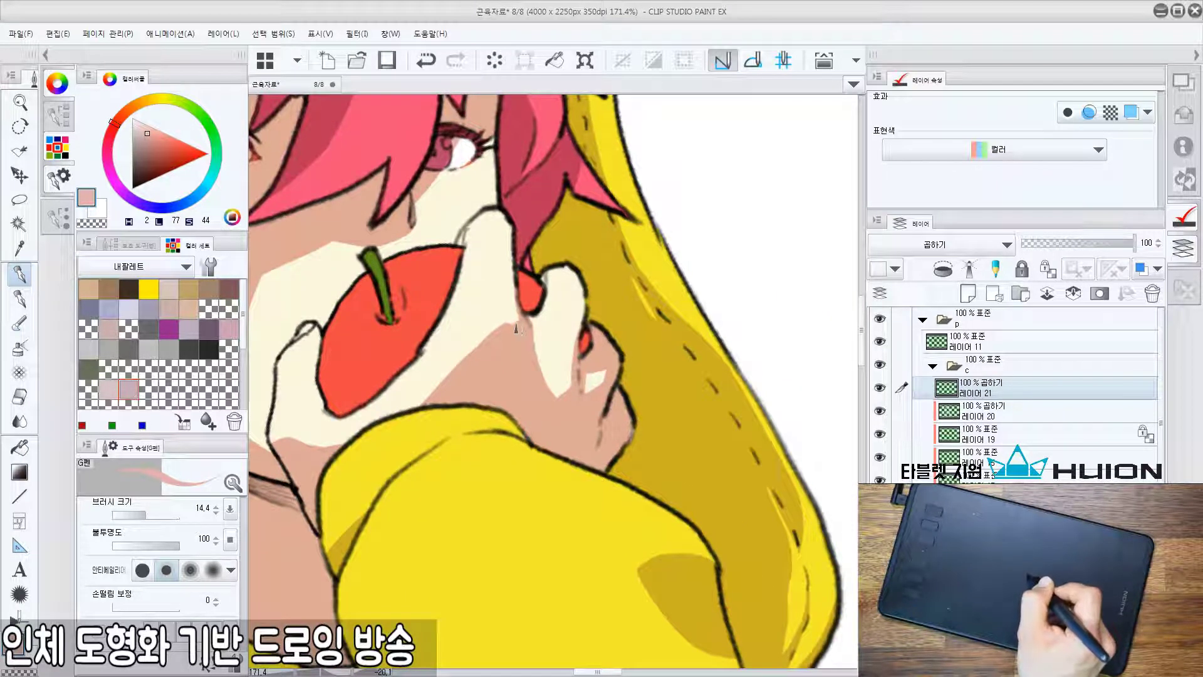
{"action": "mouse_move", "coordinate": [519, 323]}
{"action": "left_mouse_down"}
{"action": "mouse_move", "coordinate": [601, 414]}
{"action": "mouse_move", "coordinate": [587, 377]}
{"action": "left_mouse_up"}
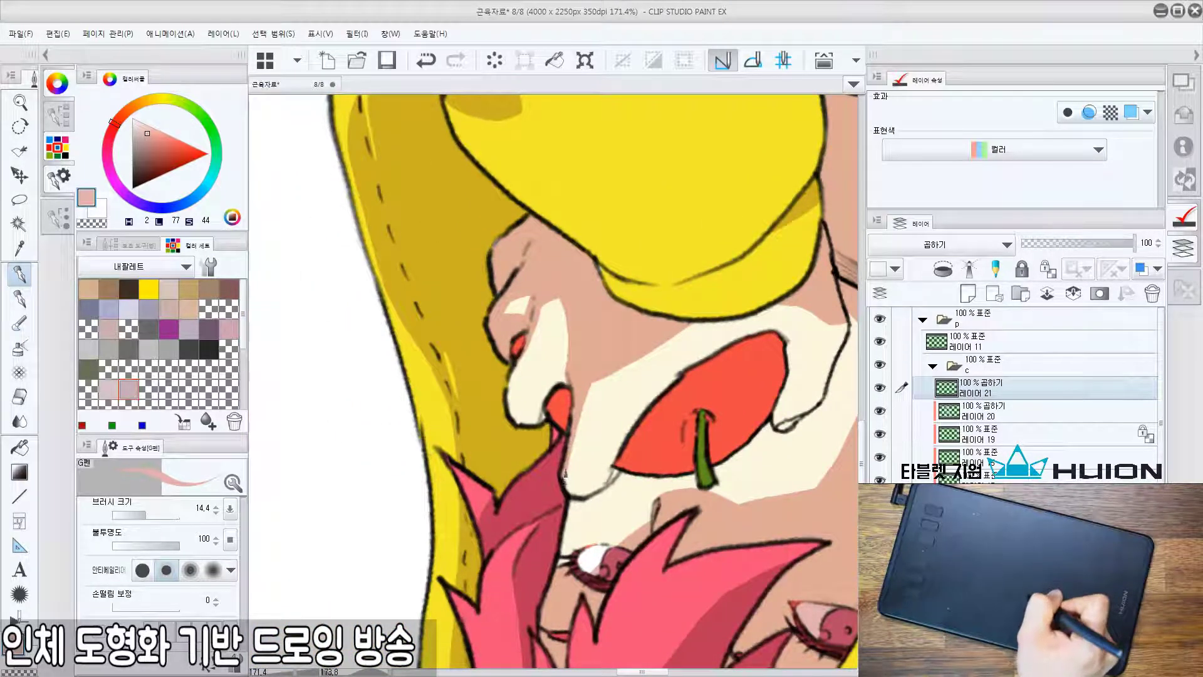
{"action": "left_click_drag", "start_coordinate": [689, 289], "coordinate": [568, 555]}
{"action": "left_click_drag", "start_coordinate": [700, 253], "coordinate": [652, 479]}
{"action": "key", "text": "ctrl+z"}
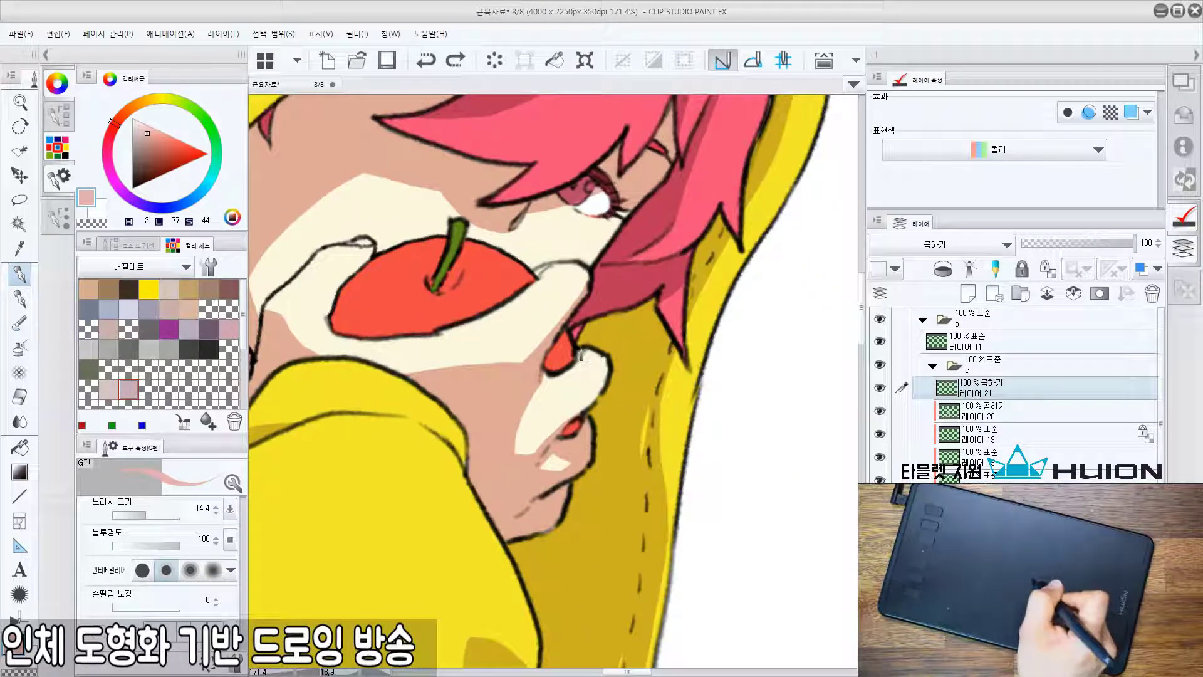
Paint a small skin shadow beside the index fingertip where it meets the apple, redoing unwanted strokes.
{"action": "left_click_drag", "start_coordinate": [579, 356], "coordinate": [495, 346]}
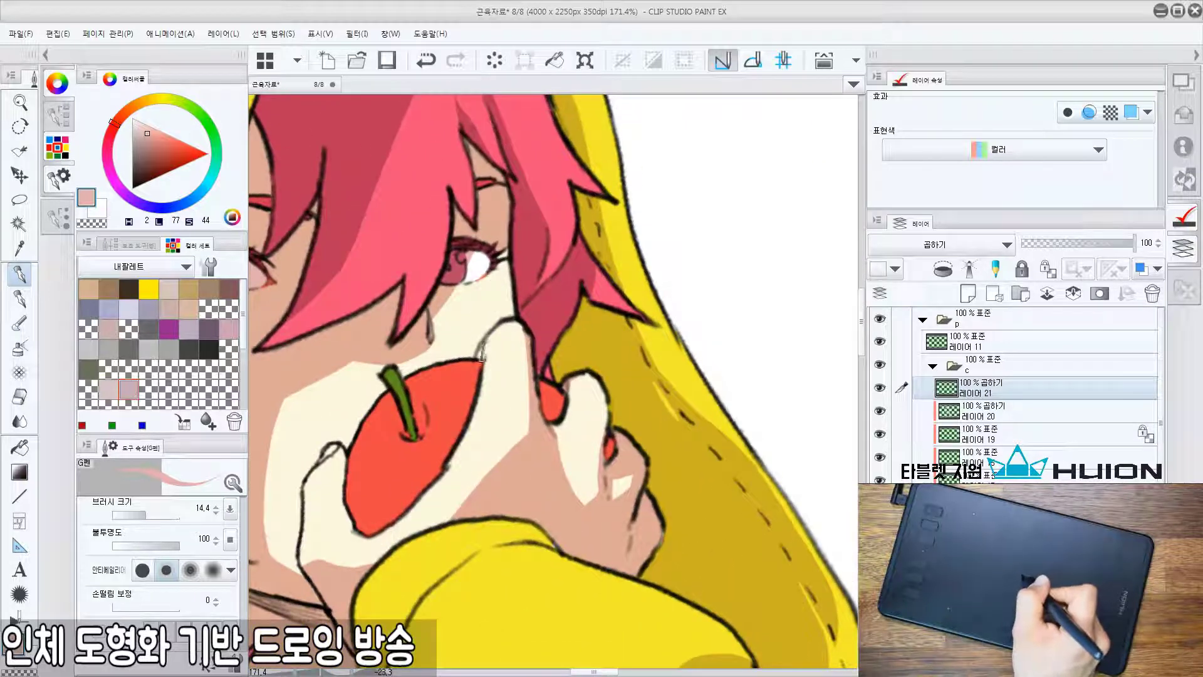
{"action": "key", "text": "ctrl+z"}
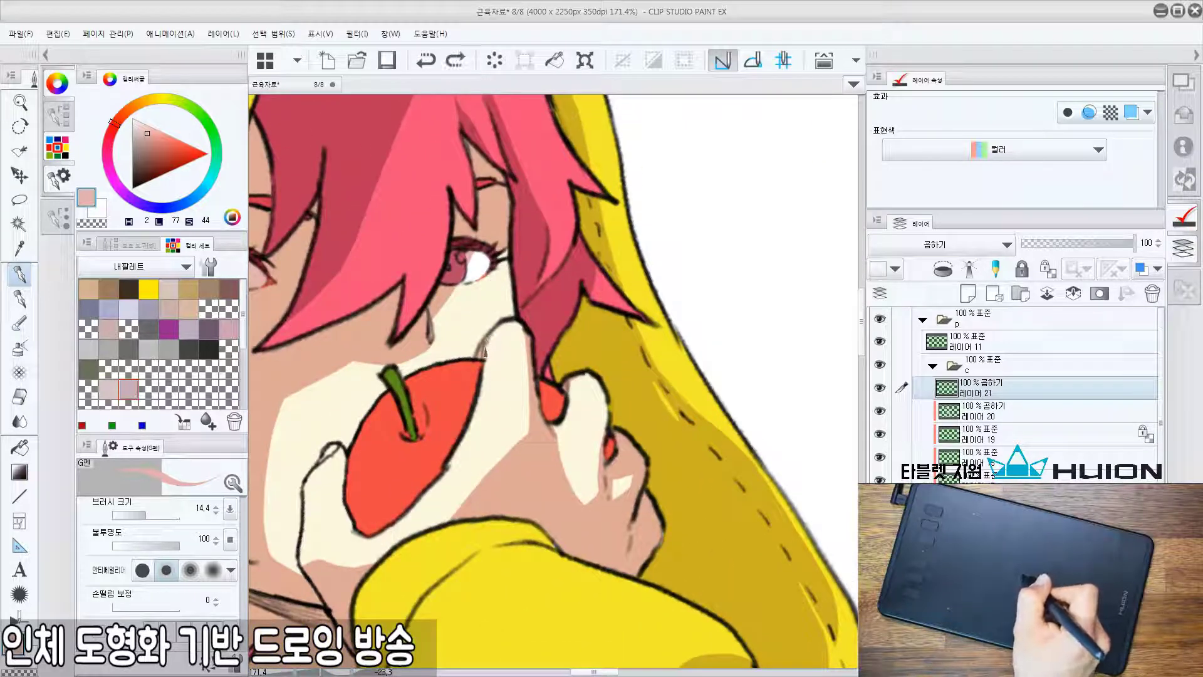
{"action": "key", "text": "ctrl+z"}
{"action": "mouse_move", "coordinate": [485, 352]}
{"action": "left_mouse_down"}
{"action": "mouse_move", "coordinate": [481, 371]}
{"action": "mouse_move", "coordinate": [493, 337]}
{"action": "left_mouse_up"}
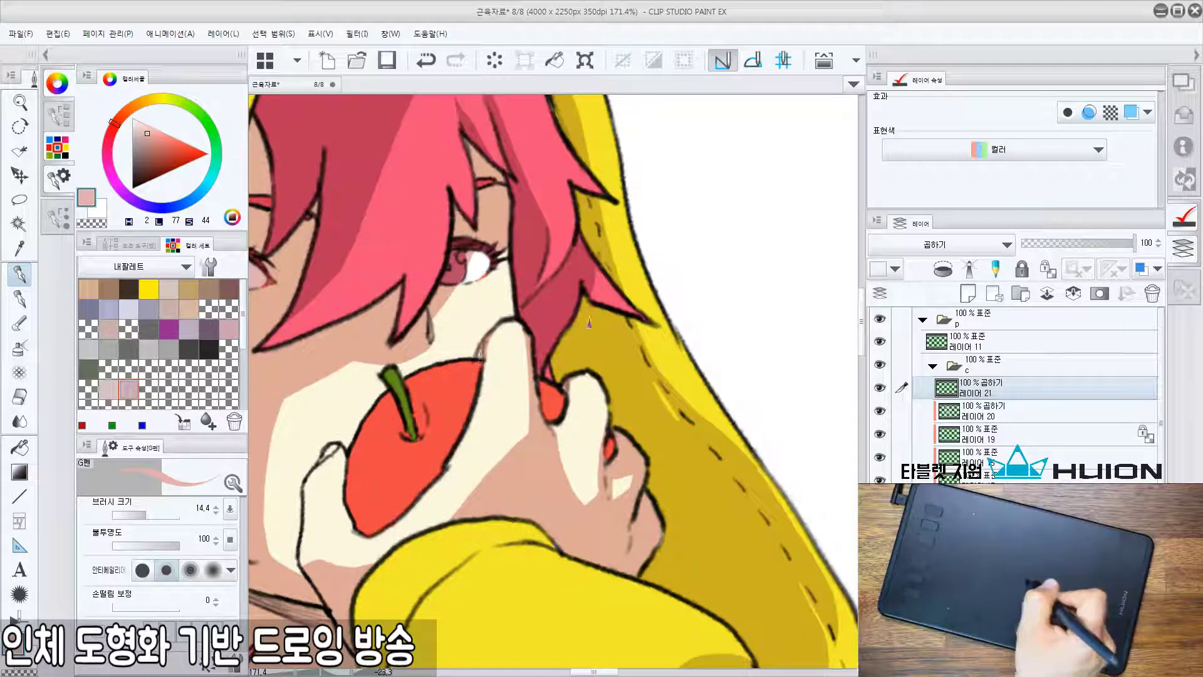
Clean up the shadow corner at the base of the index finger with transparent colour, undoing unwanted strokes.
{"action": "key", "text": "ctrl+minus"}
{"action": "left_click", "coordinate": [581, 368], "text": "ctrl"}
{"action": "mouse_move", "coordinate": [516, 402]}
{"action": "left_mouse_down"}
{"action": "mouse_move", "coordinate": [534, 312]}
{"action": "mouse_move", "coordinate": [532, 339]}
{"action": "left_mouse_up"}
{"action": "left_click", "coordinate": [561, 344], "text": "ctrl"}
{"action": "key", "text": "c"}
{"action": "key", "text": "ctrl+z"}
{"action": "key", "text": "ctrl+z"}
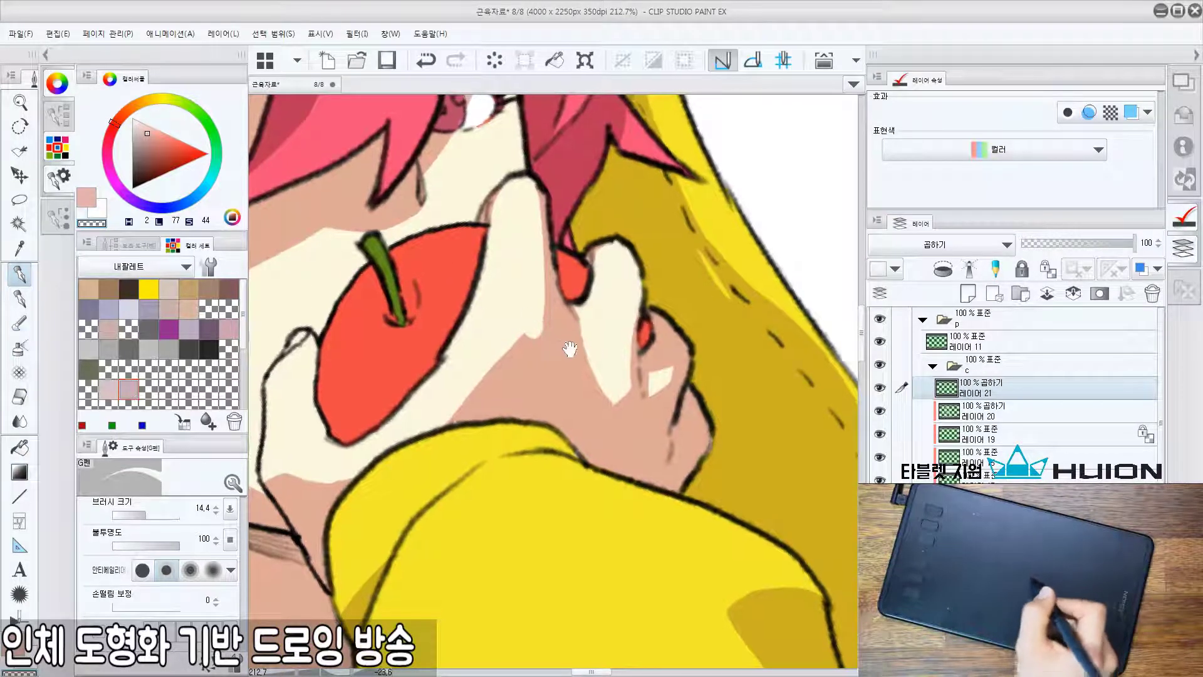
{"action": "key", "text": "c"}
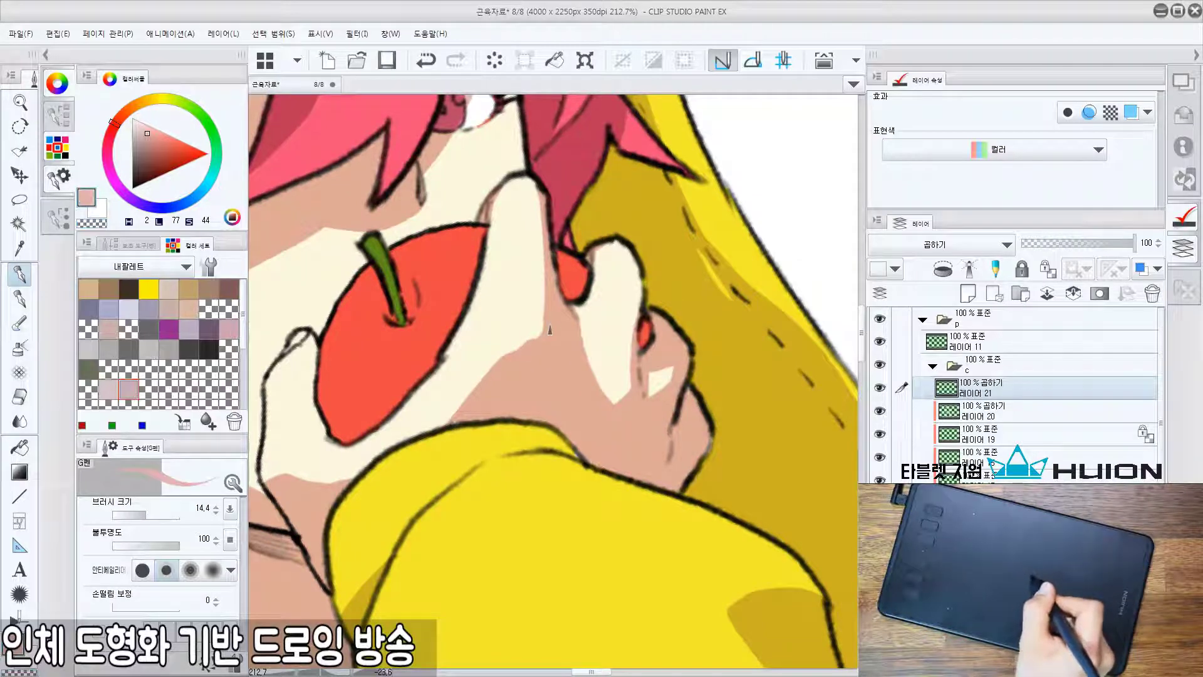
Touch up the small skin shadow on the cheek beside the thumb tip and apple, undoing the unwanted stroke.
{"action": "mouse_move", "coordinate": [551, 218]}
{"action": "left_mouse_down"}
{"action": "mouse_move", "coordinate": [566, 506]}
{"action": "mouse_move", "coordinate": [525, 504]}
{"action": "left_mouse_up"}
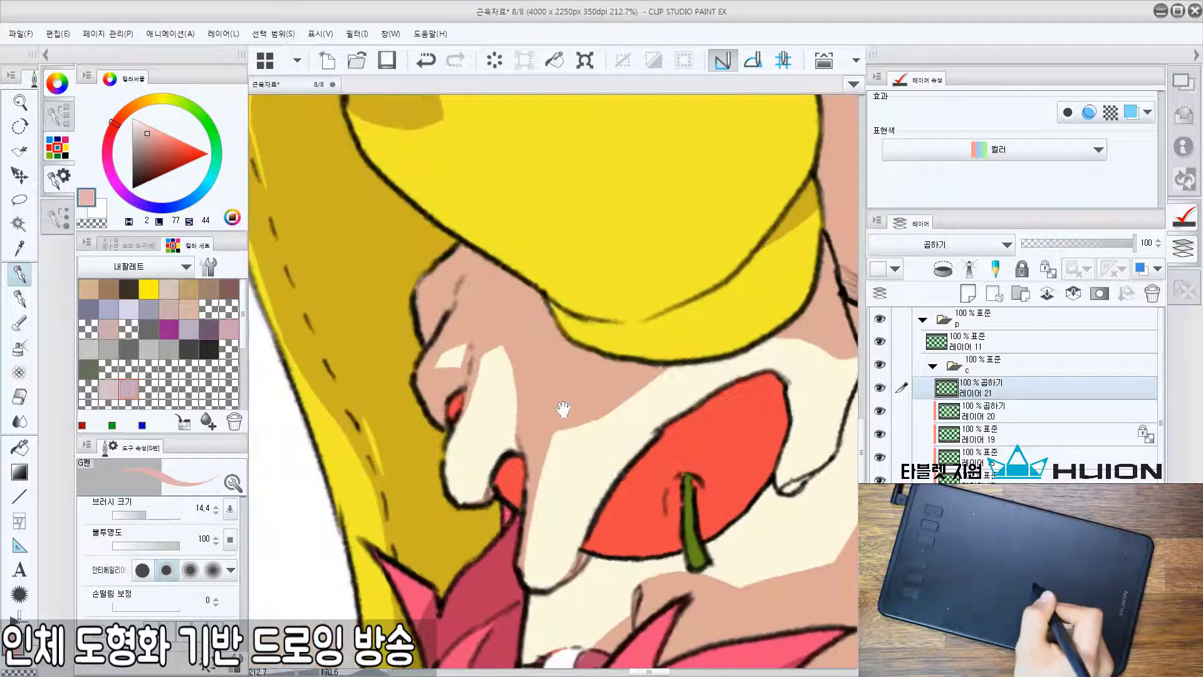
{"action": "left_click_drag", "start_coordinate": [659, 372], "coordinate": [555, 418]}
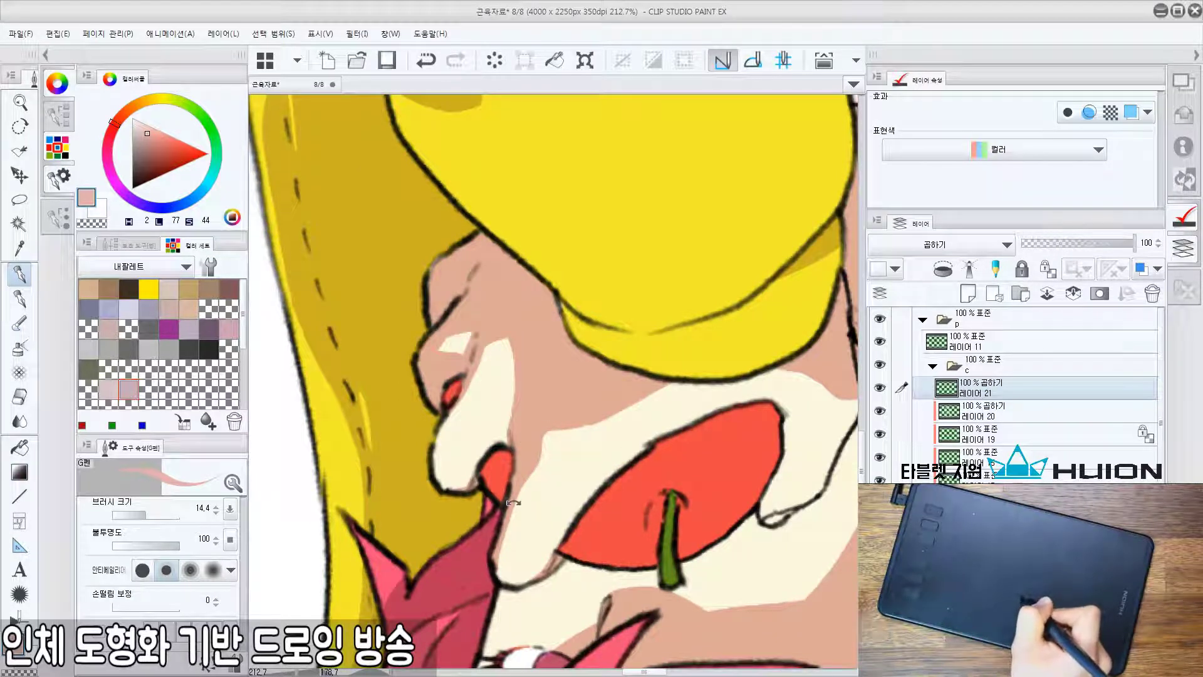
{"action": "left_click_drag", "start_coordinate": [513, 502], "coordinate": [658, 272]}
{"action": "left_click_drag", "start_coordinate": [586, 339], "coordinate": [533, 426]}
{"action": "left_click_drag", "start_coordinate": [532, 426], "coordinate": [448, 557]}
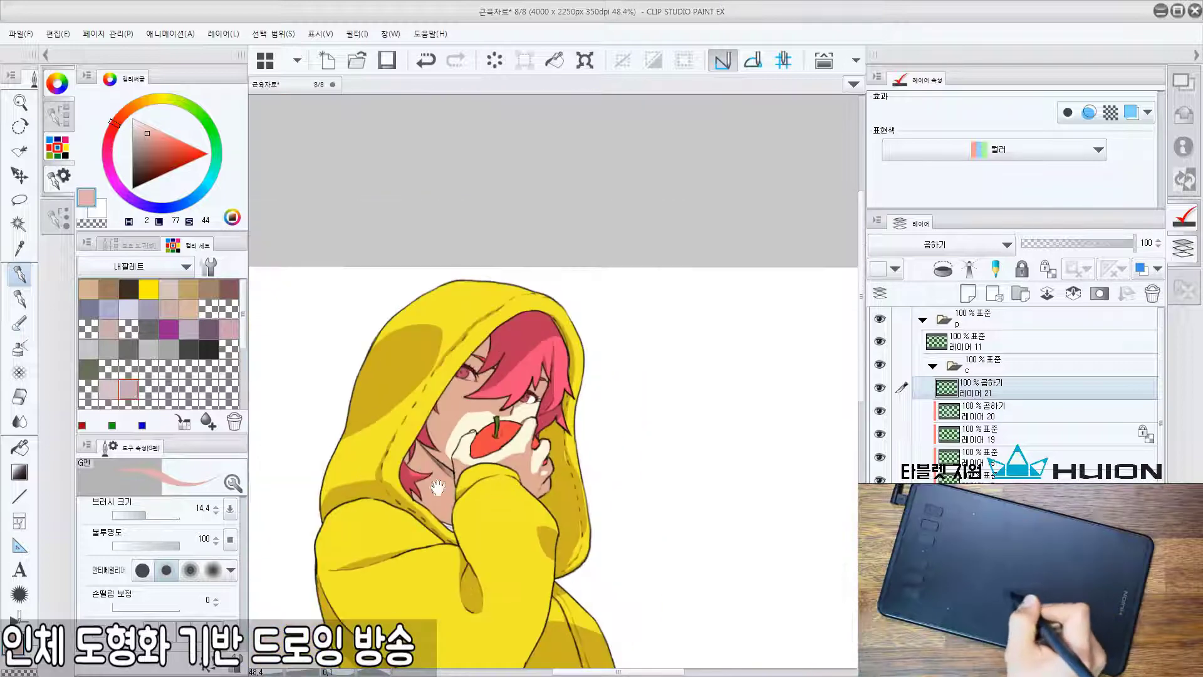
{"action": "left_click_drag", "start_coordinate": [464, 420], "coordinate": [467, 341]}
{"action": "left_click_drag", "start_coordinate": [468, 342], "coordinate": [611, 253]}
{"action": "scroll", "coordinate": [481, 287], "scroll_direction": "up", "scroll_amount": 2}
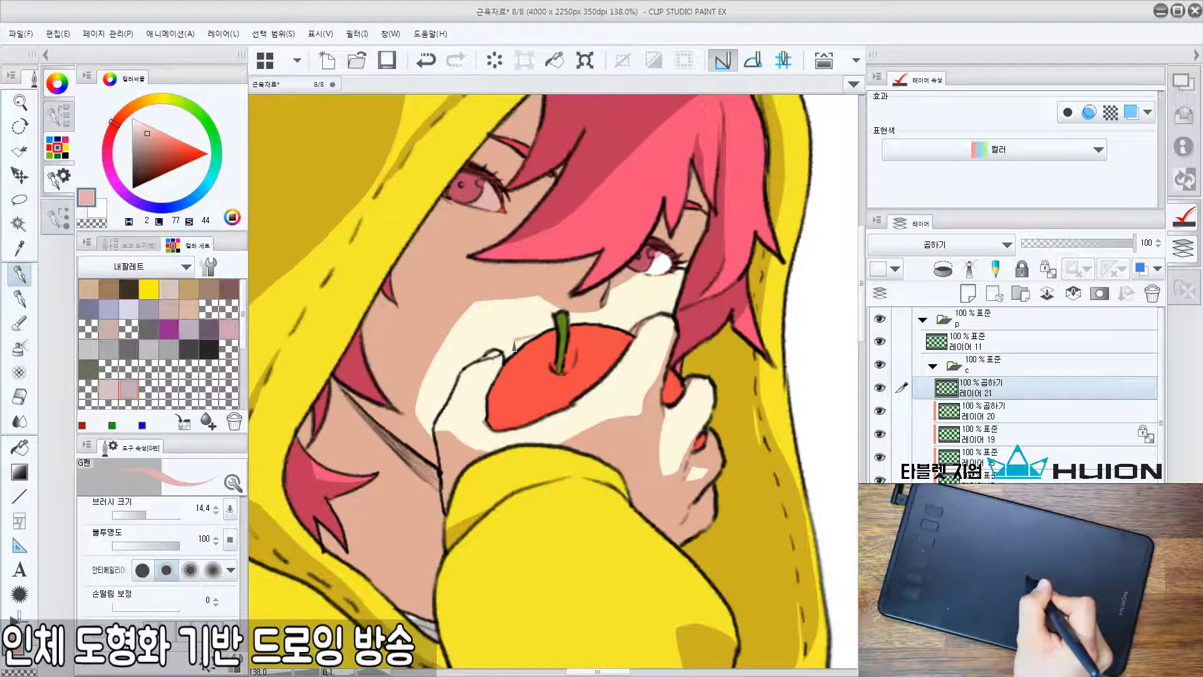
{"action": "key", "text": "ctrl+z"}
{"action": "left_click_drag", "start_coordinate": [511, 353], "coordinate": [506, 360]}
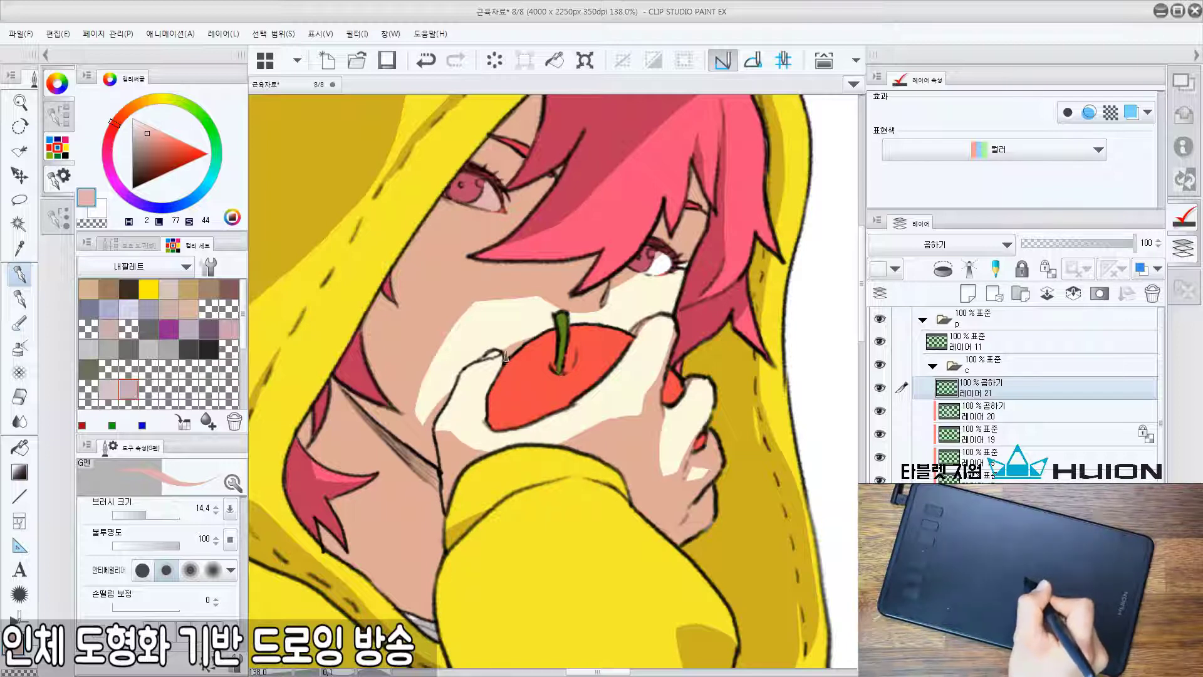
Paint a skin shadow on the cheek beneath the hair-side eye, next to the hair edge, undoing the unwanted stroke.
{"action": "left_click_drag", "start_coordinate": [588, 321], "coordinate": [487, 458]}
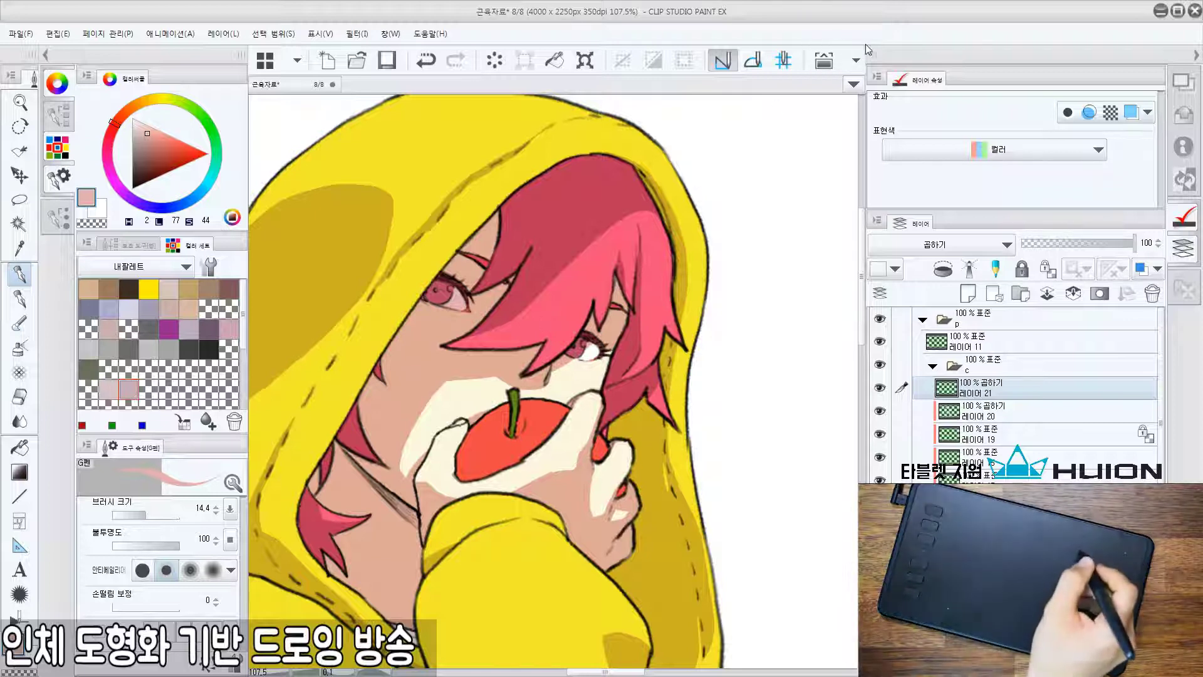
{"action": "left_click_drag", "start_coordinate": [461, 467], "coordinate": [471, 446]}
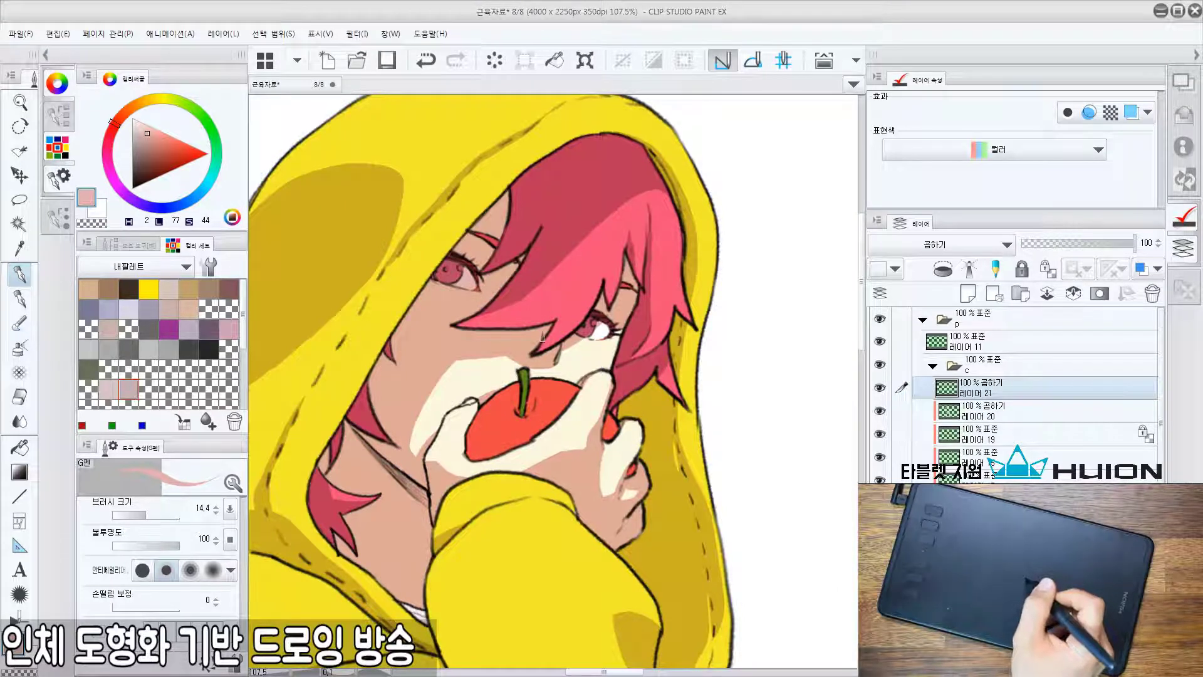
{"action": "left_click_drag", "start_coordinate": [550, 408], "coordinate": [542, 341]}
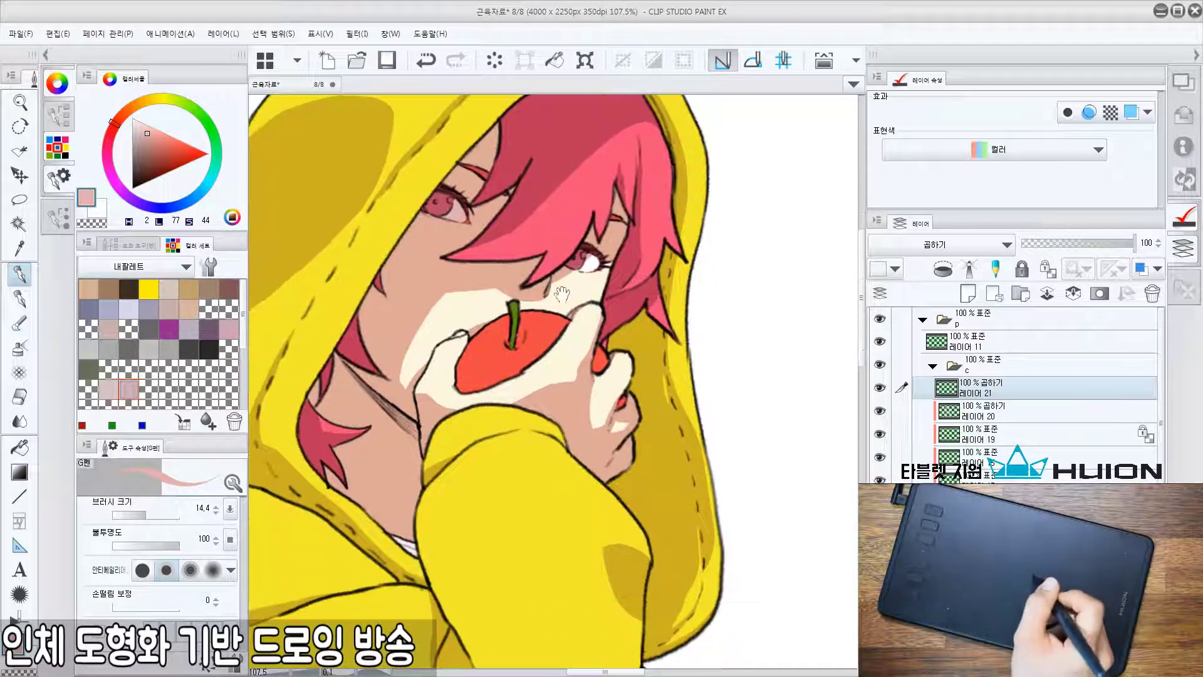
{"action": "left_click_drag", "start_coordinate": [561, 294], "coordinate": [527, 371]}
{"action": "scroll", "coordinate": [527, 371], "scroll_direction": "up", "scroll_amount": 3}
{"action": "left_click_drag", "start_coordinate": [435, 354], "coordinate": [453, 361]}
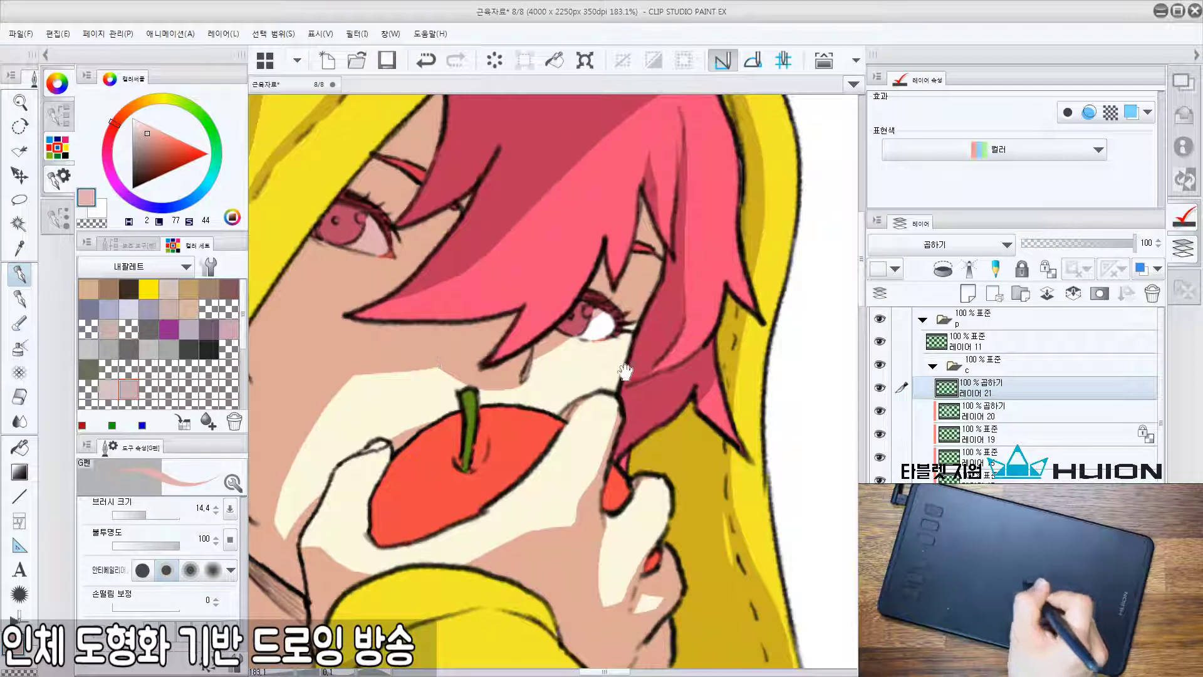
{"action": "left_click_drag", "start_coordinate": [625, 371], "coordinate": [622, 366]}
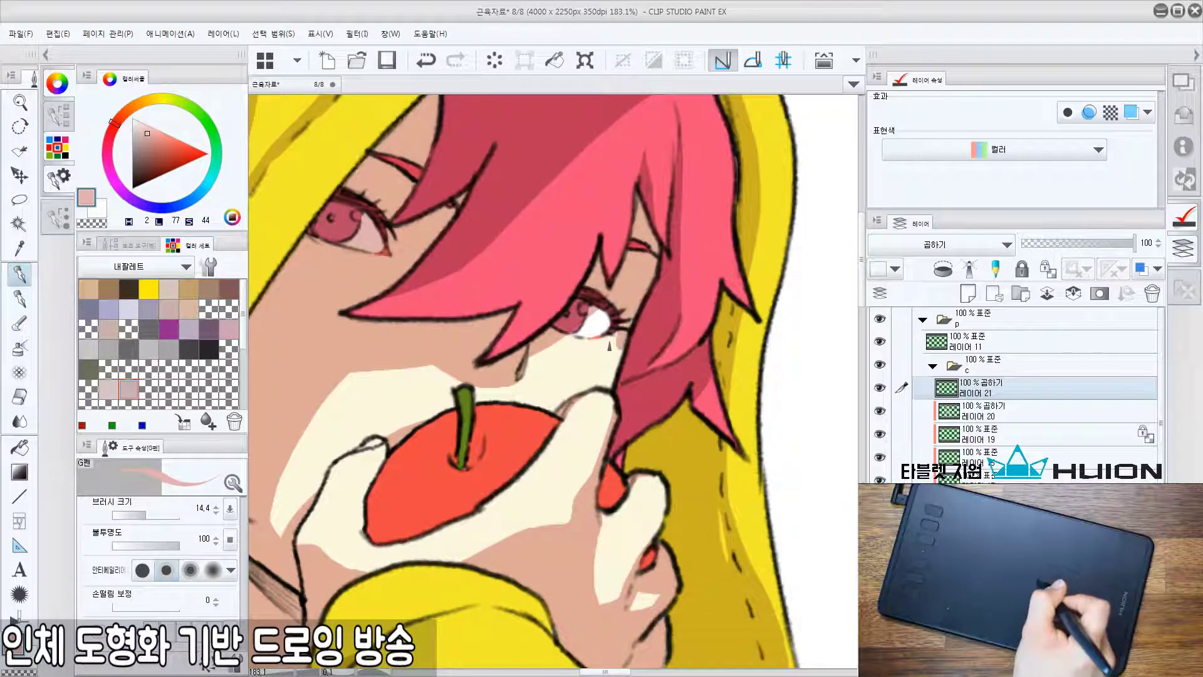
{"action": "key", "text": "ctrl+z"}
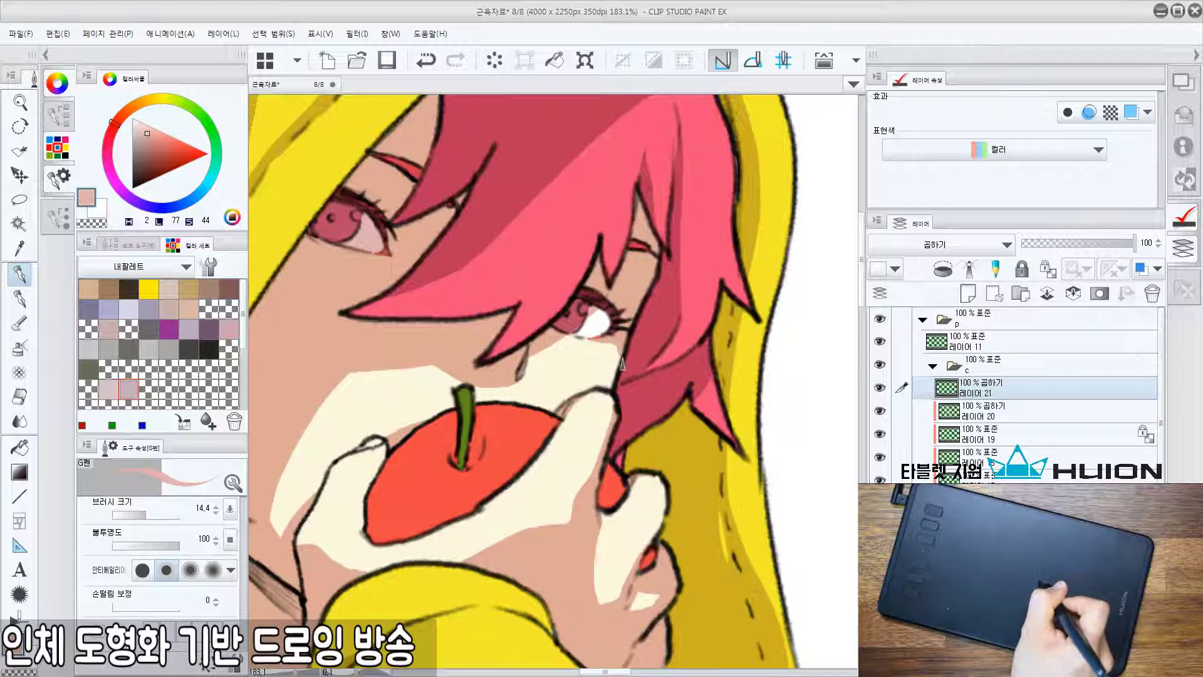
Refine the shadow edge around the nose above the apple with transparent and skin-shadow strokes.
{"action": "scroll", "coordinate": [619, 358], "scroll_direction": "down", "scroll_amount": 5}
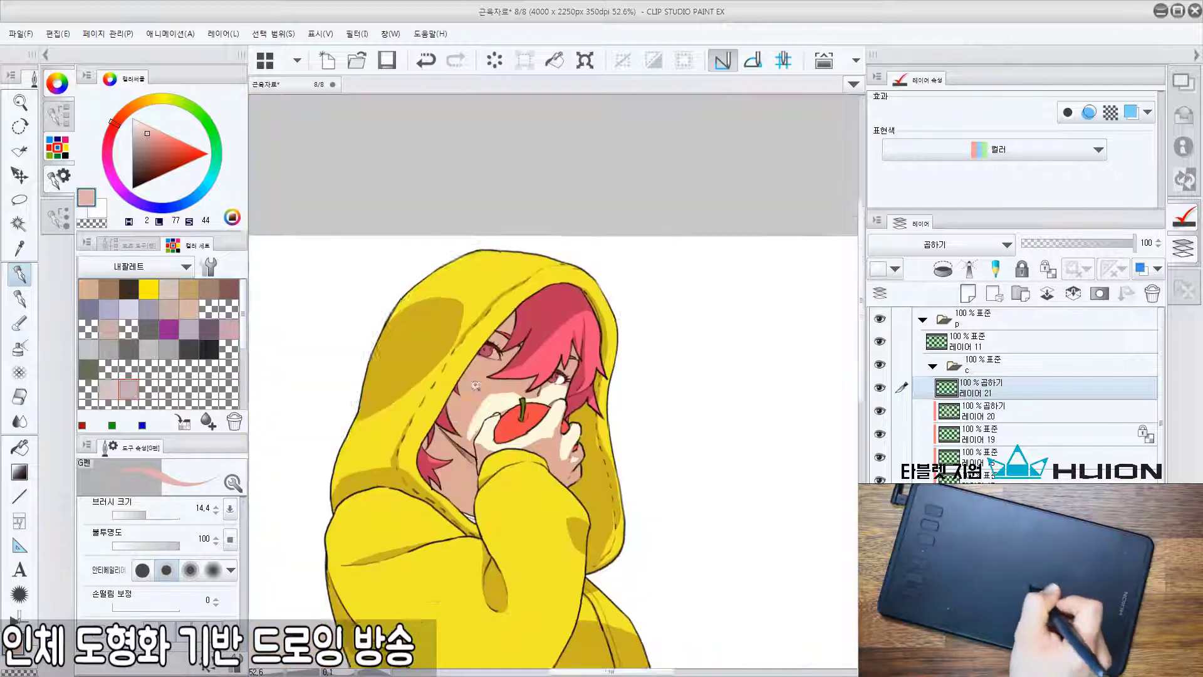
{"action": "left_click_drag", "start_coordinate": [550, 478], "coordinate": [591, 410]}
{"action": "scroll", "coordinate": [627, 370], "scroll_direction": "up", "scroll_amount": 4}
{"action": "left_click_drag", "start_coordinate": [653, 346], "coordinate": [646, 350]}
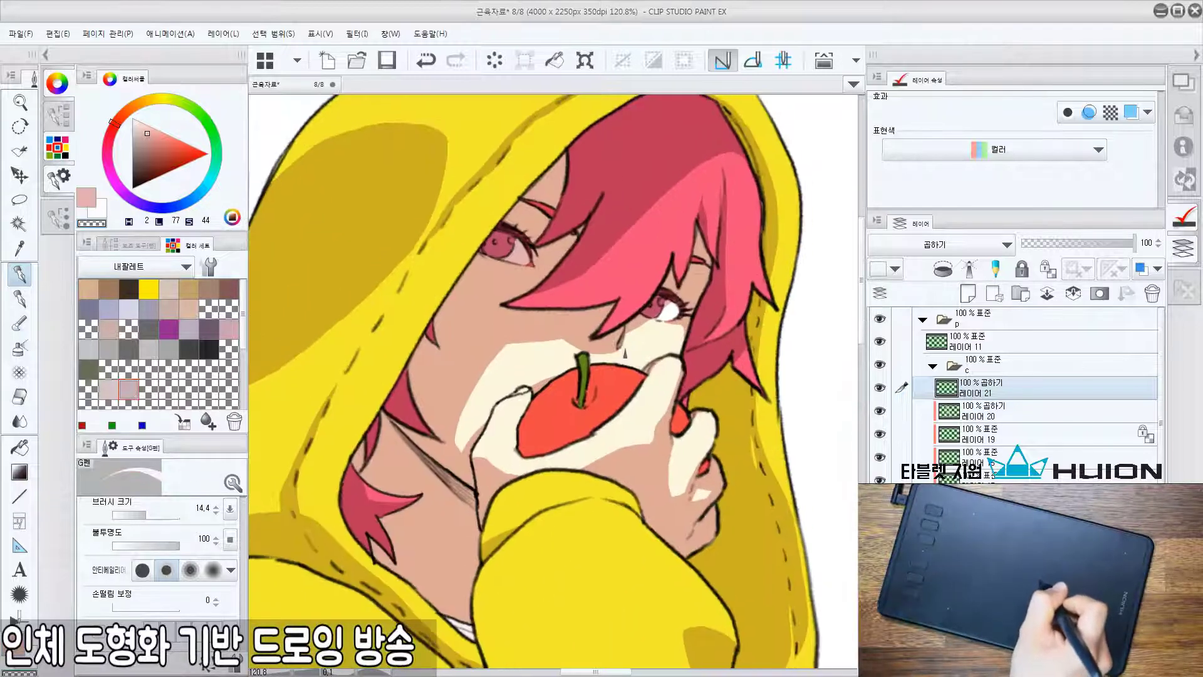
{"action": "key", "text": "x"}
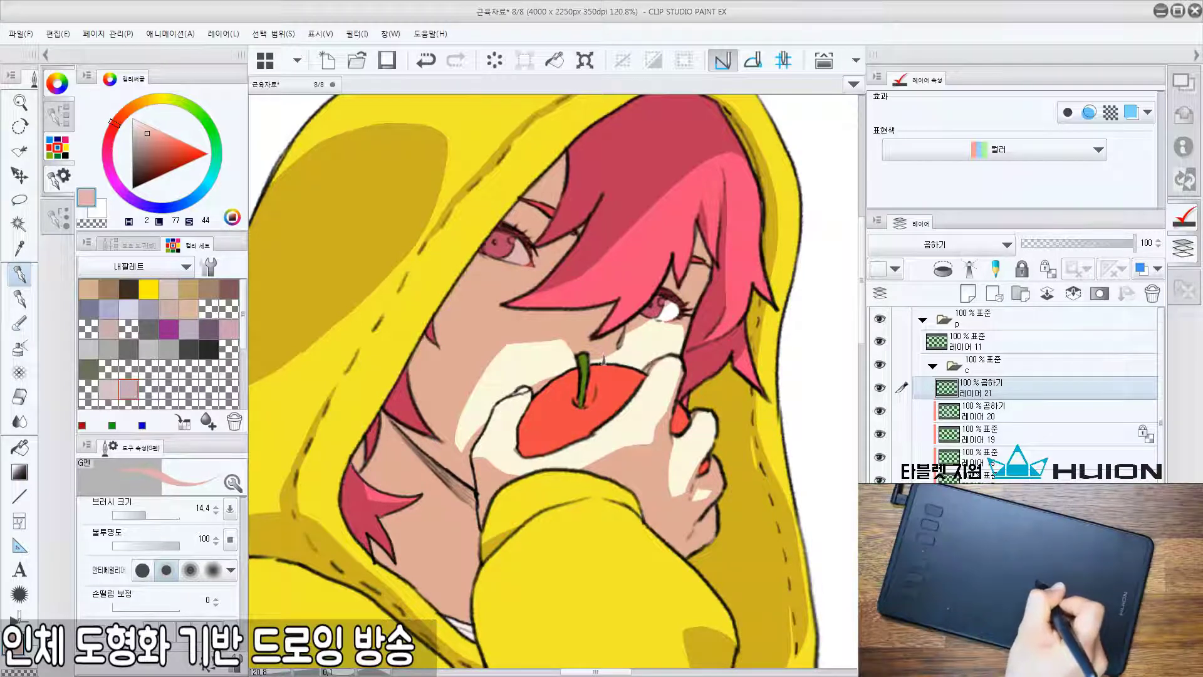
{"action": "left_click_drag", "start_coordinate": [623, 310], "coordinate": [517, 414]}
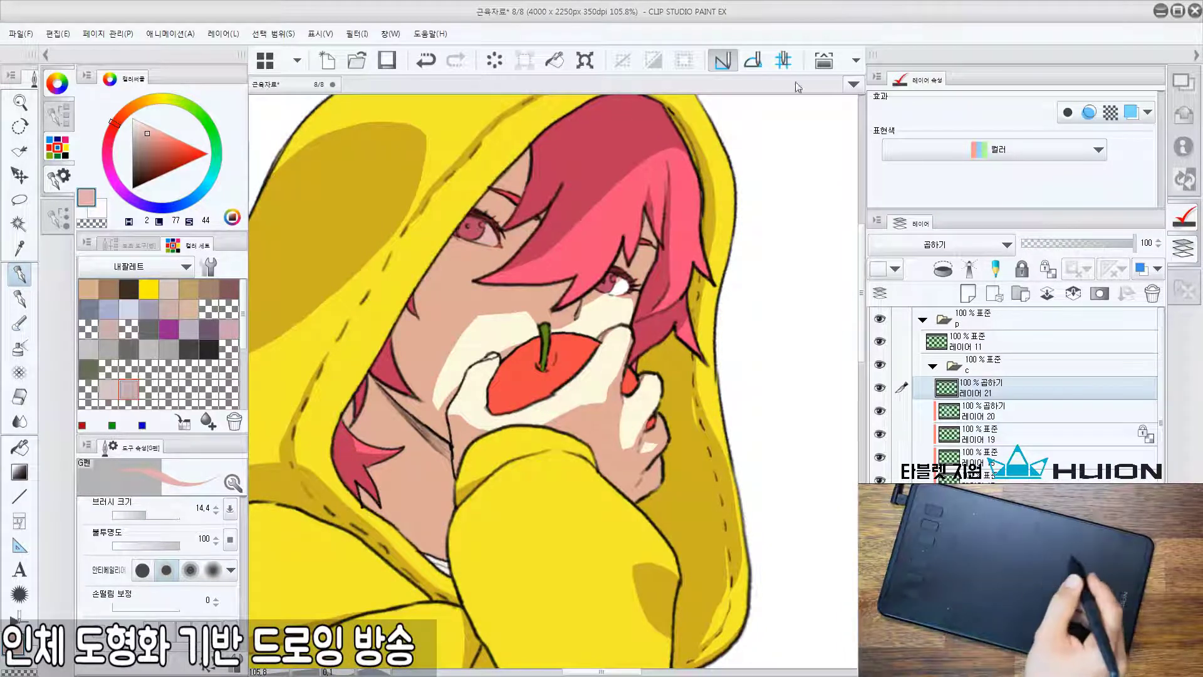
Clean up the skin shadow at the neck beside the white shirt collar with transparent colour and save the file.
{"action": "scroll", "coordinate": [554, 277], "scroll_direction": "down", "scroll_amount": 4}
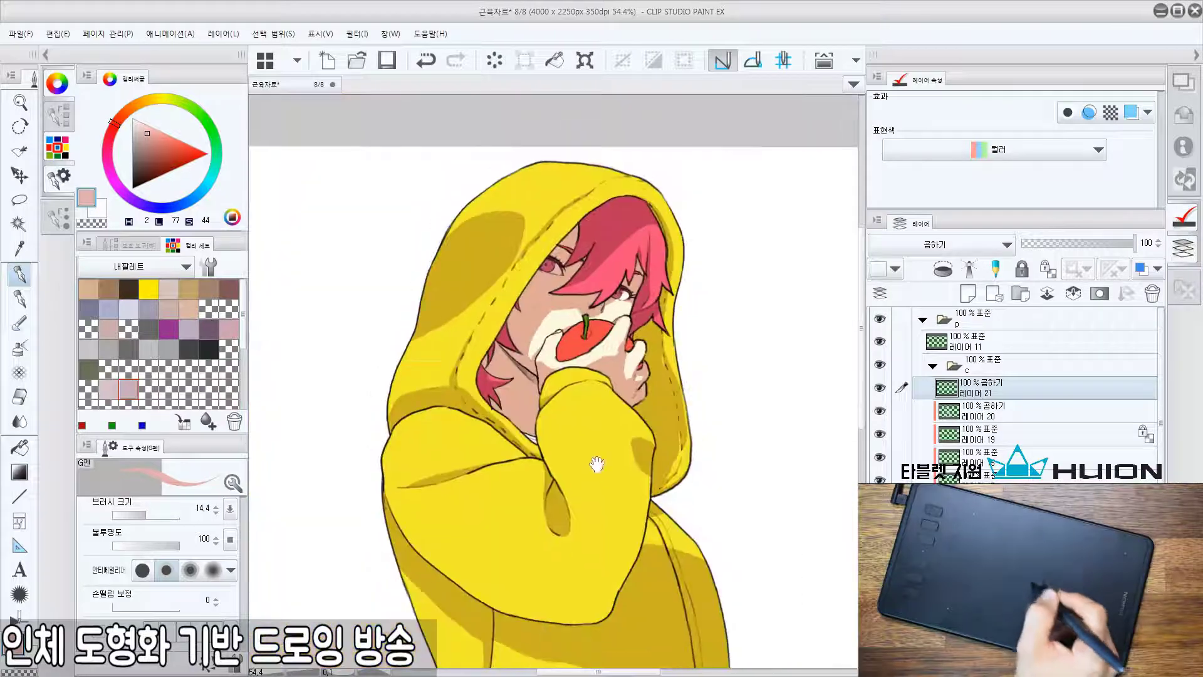
{"action": "scroll", "coordinate": [596, 462], "scroll_direction": "up", "scroll_amount": 5}
{"action": "mouse_move", "coordinate": [718, 327]}
{"action": "left_mouse_down"}
{"action": "mouse_move", "coordinate": [660, 245]}
{"action": "mouse_move", "coordinate": [538, 208]}
{"action": "left_mouse_up"}
{"action": "key", "text": "c"}
{"action": "key", "text": "ctrl+z"}
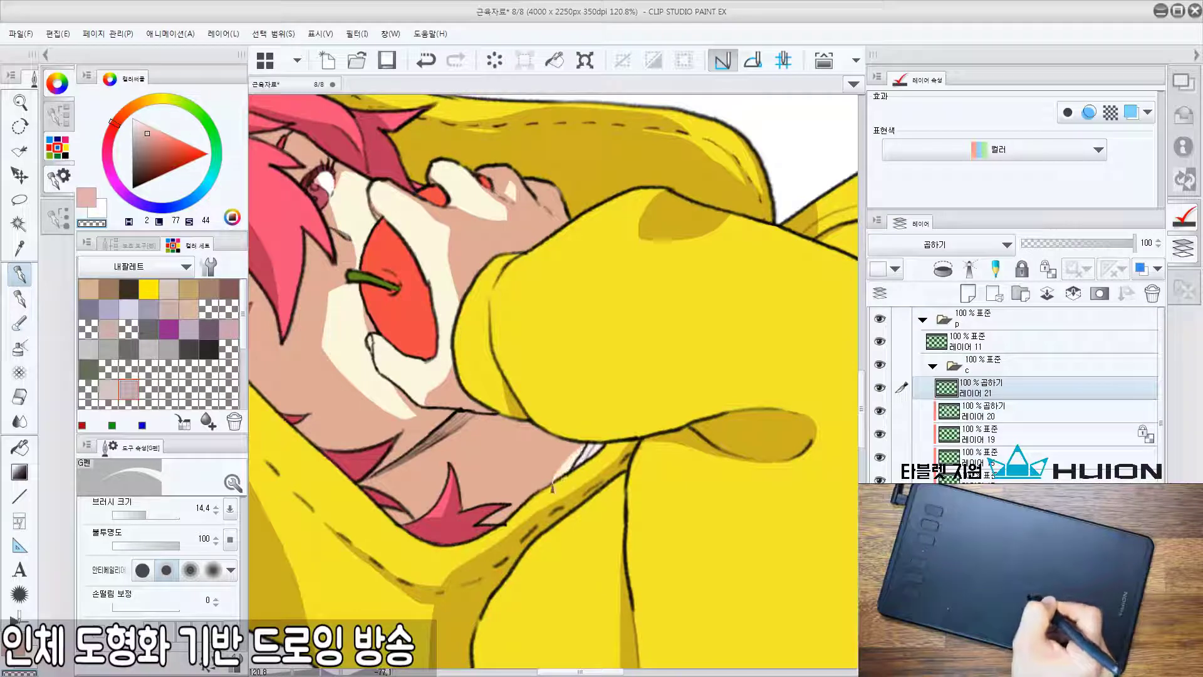
{"action": "double_click", "coordinate": [536, 506]}
{"action": "left_click_drag", "start_coordinate": [540, 363], "coordinate": [571, 305]}
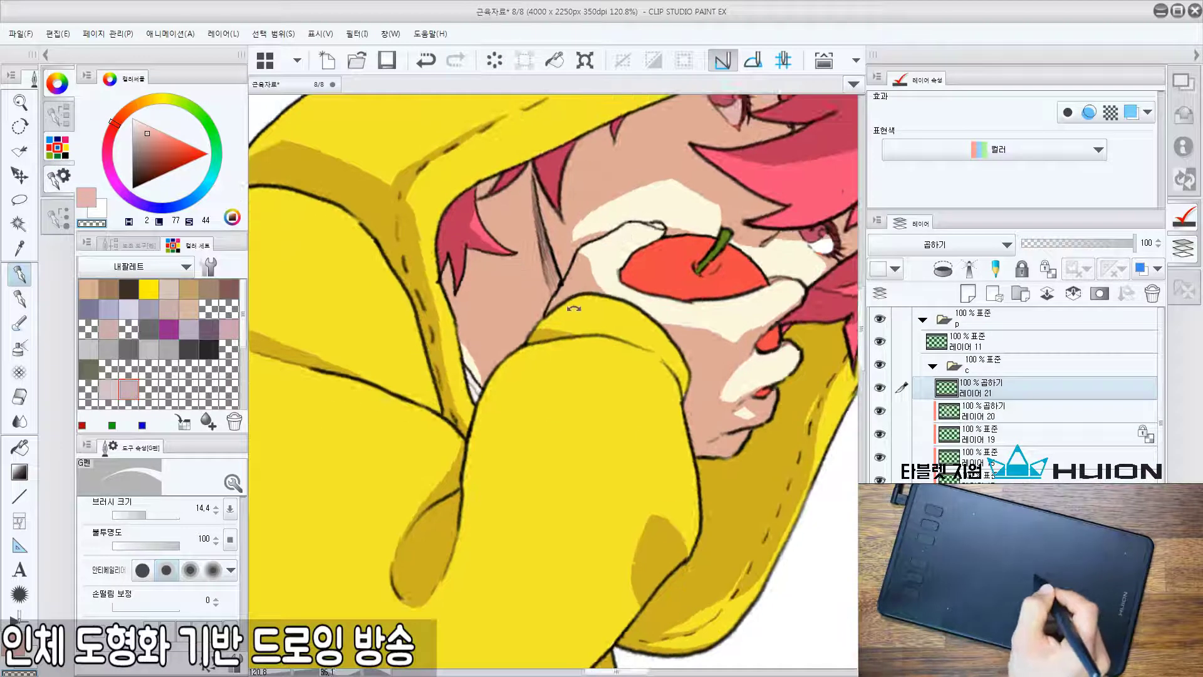
{"action": "double_click", "coordinate": [570, 311]}
{"action": "scroll", "coordinate": [569, 311], "scroll_direction": "down", "scroll_amount": 2}
{"action": "key", "text": "ctrl+s"}
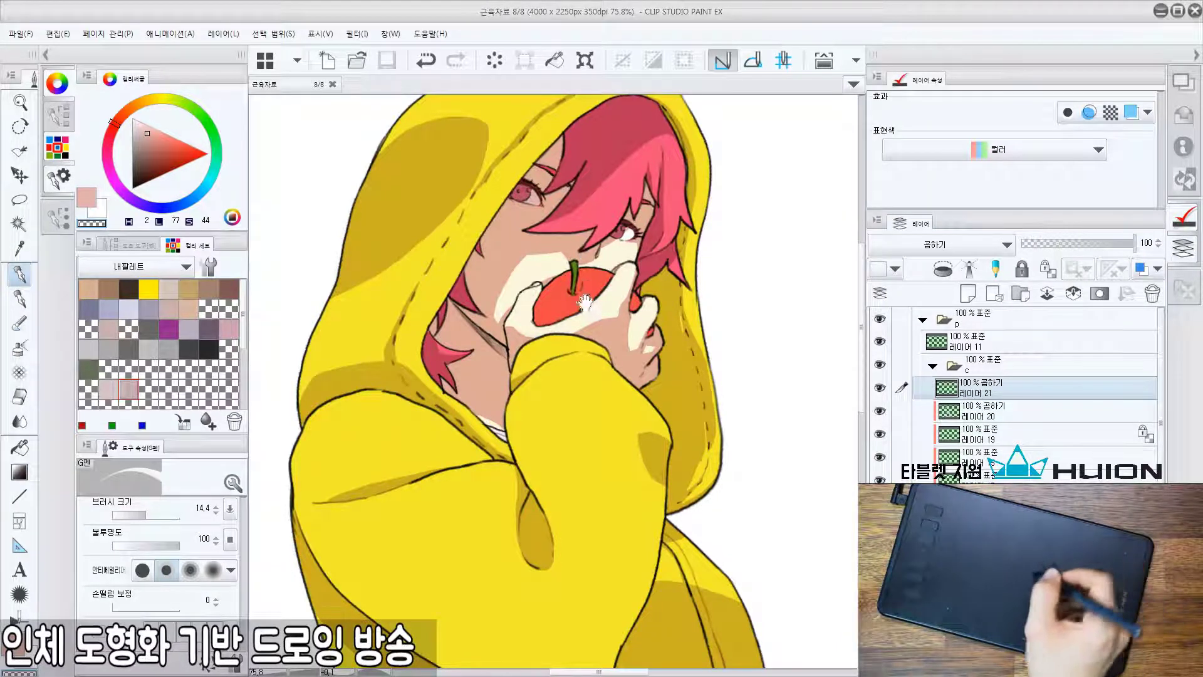
Examine the finished shadows on the jacket folds, hood, hair and face.
{"action": "mouse_move", "coordinate": [550, 537]}
{"action": "left_mouse_down"}
{"action": "mouse_move", "coordinate": [566, 435]}
{"action": "mouse_move", "coordinate": [549, 485]}
{"action": "mouse_move", "coordinate": [572, 510]}
{"action": "mouse_move", "coordinate": [540, 465]}
{"action": "left_mouse_up"}
{"action": "mouse_move", "coordinate": [620, 533]}
{"action": "left_mouse_down"}
{"action": "mouse_move", "coordinate": [582, 462]}
{"action": "mouse_move", "coordinate": [543, 427]}
{"action": "left_mouse_up"}
{"action": "left_click_drag", "start_coordinate": [555, 483], "coordinate": [637, 520]}
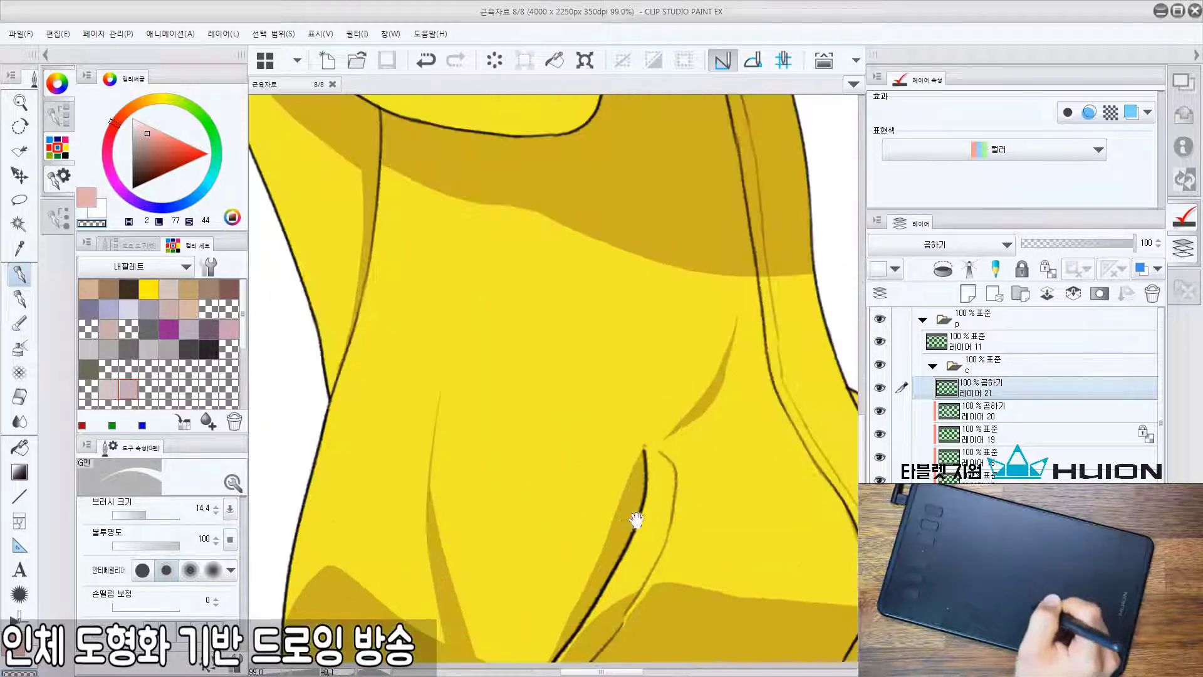
{"action": "left_click_drag", "start_coordinate": [681, 447], "coordinate": [556, 483]}
{"action": "left_click_drag", "start_coordinate": [503, 298], "coordinate": [567, 426]}
{"action": "left_click_drag", "start_coordinate": [540, 418], "coordinate": [567, 417]}
{"action": "left_click_drag", "start_coordinate": [671, 417], "coordinate": [628, 437]}
{"action": "left_click_drag", "start_coordinate": [668, 331], "coordinate": [702, 397]}
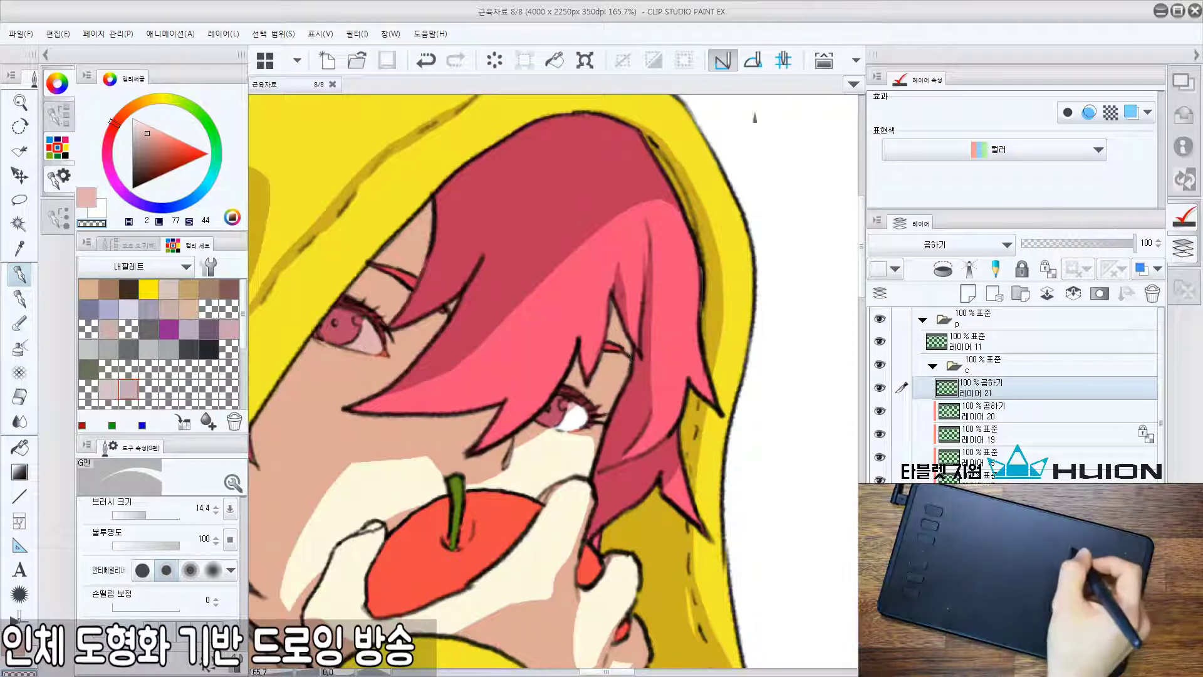
{"action": "left_click_drag", "start_coordinate": [603, 297], "coordinate": [671, 333]}
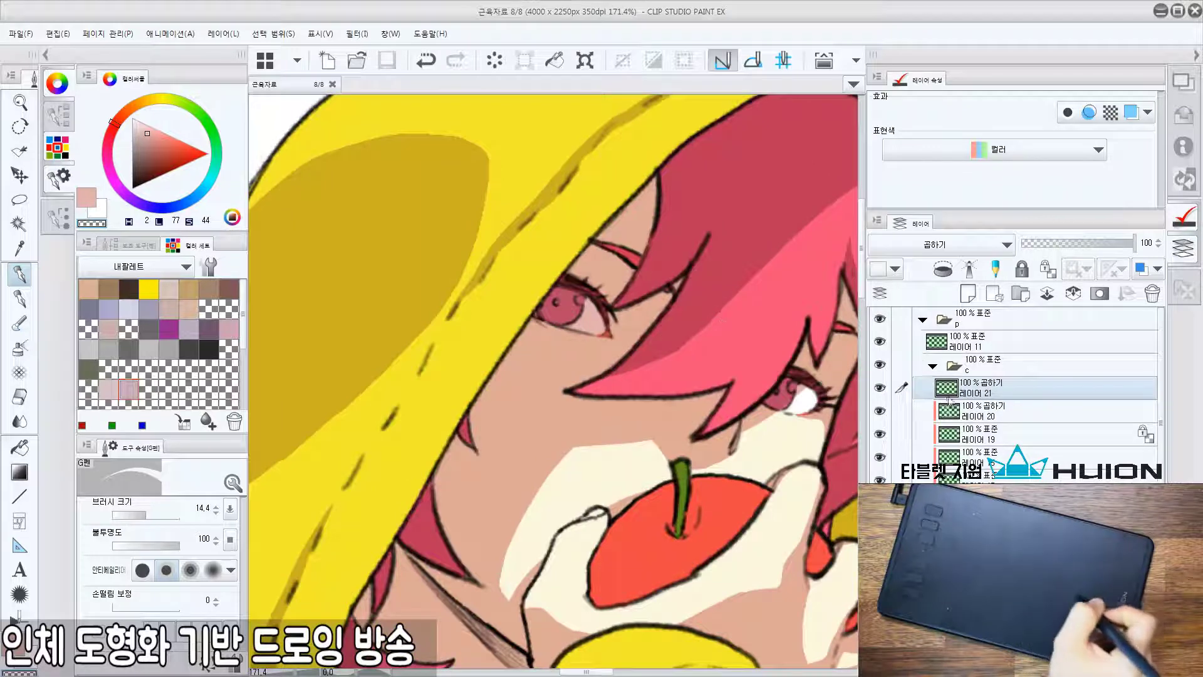
Compare layers 21 and 20 by hiding and showing them, and clip layer 21 to the layer below.
{"action": "left_click", "coordinate": [880, 387]}
{"action": "left_click", "coordinate": [879, 387]}
{"action": "left_click", "coordinate": [879, 410]}
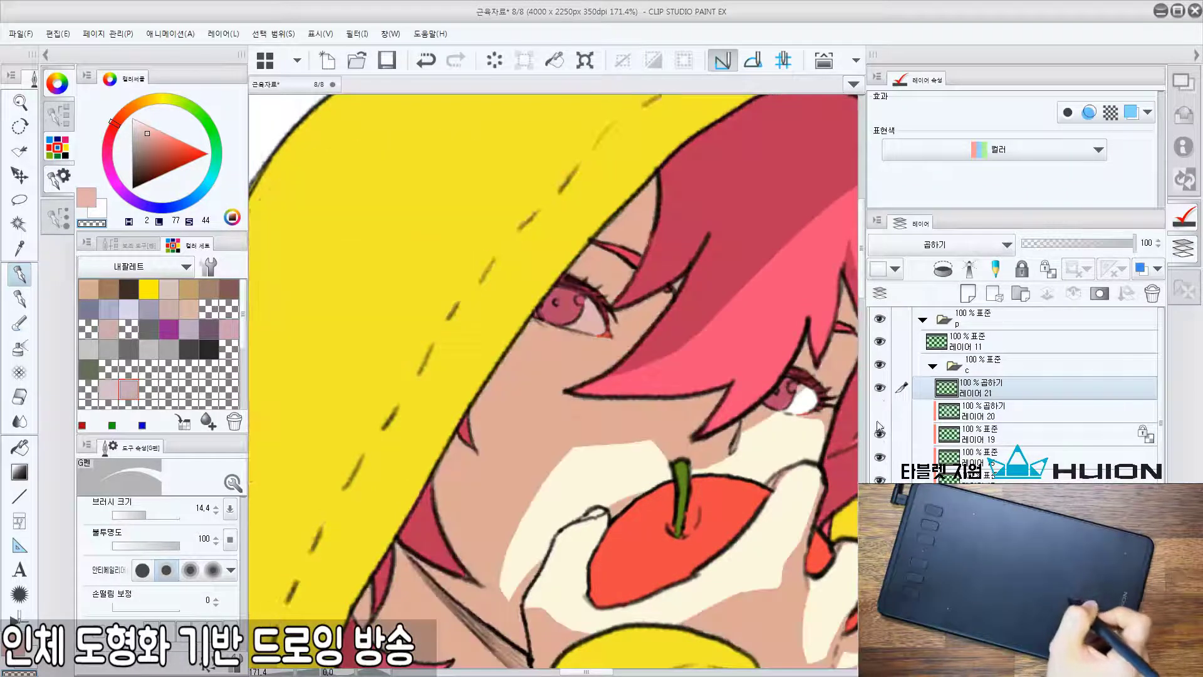
{"action": "left_click", "coordinate": [880, 410]}
{"action": "left_click", "coordinate": [880, 387]}
{"action": "left_click", "coordinate": [880, 387]}
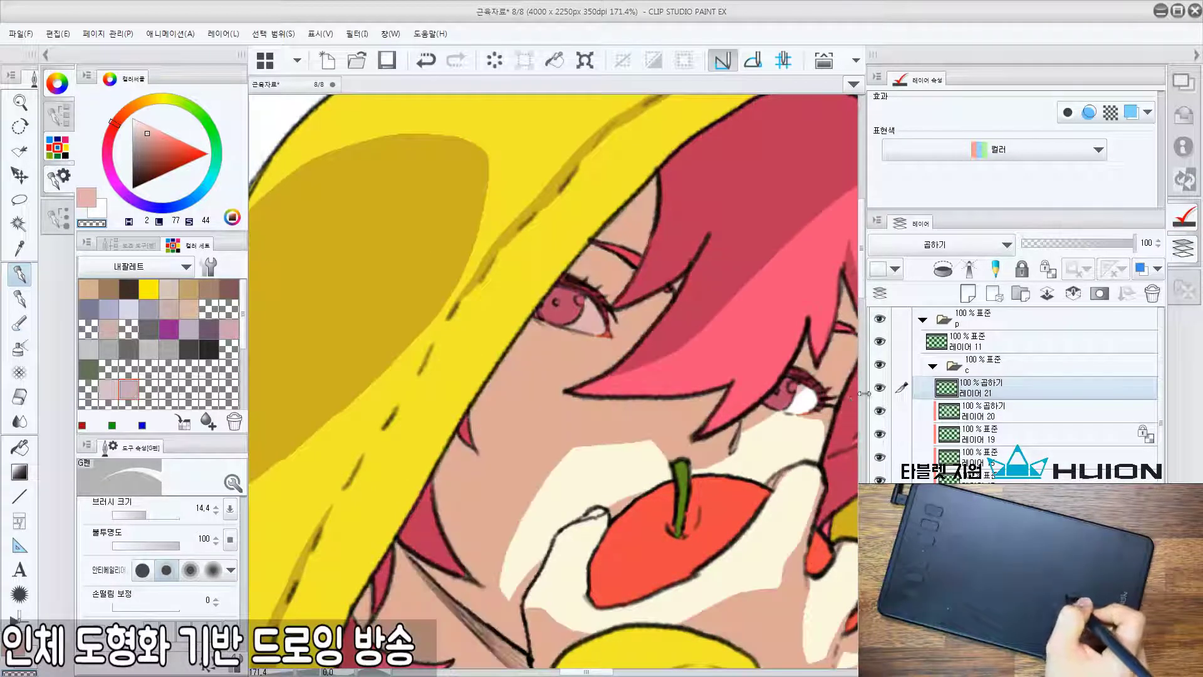
{"action": "left_click", "coordinate": [943, 269]}
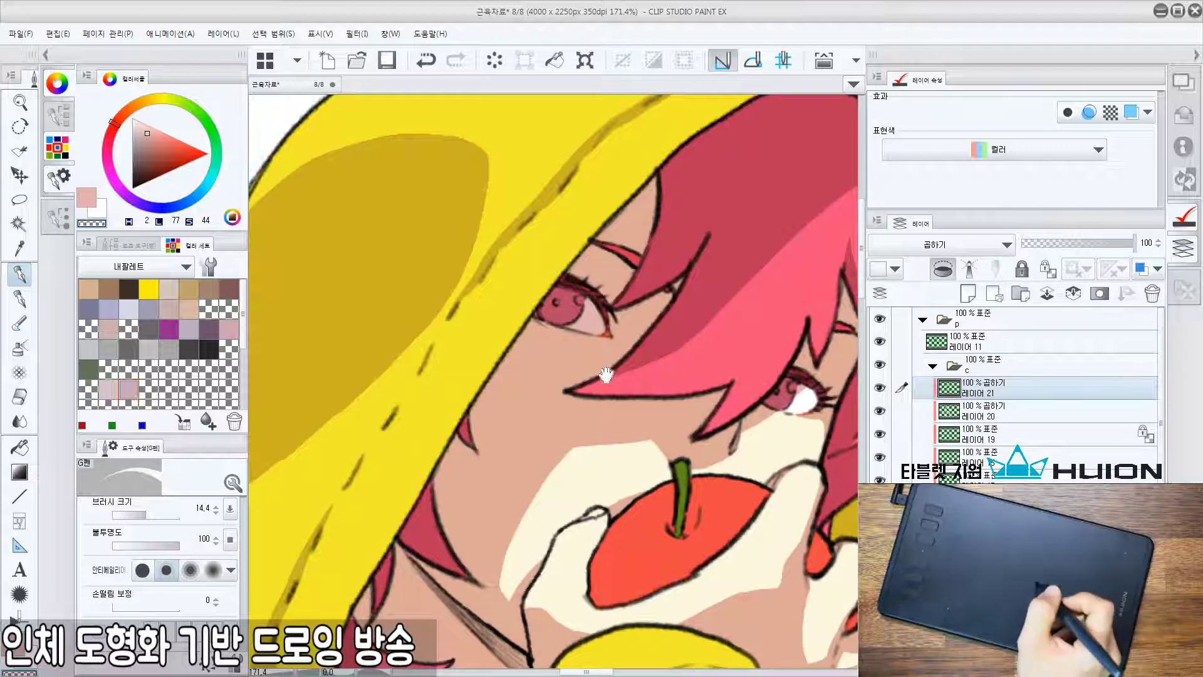
Restore the skin-shadow drawing colour and add a new raster layer in Screen blending mode above layer 21.
{"action": "left_click_drag", "start_coordinate": [606, 373], "coordinate": [605, 414]}
{"action": "mouse_move", "coordinate": [605, 414]}
{"action": "left_mouse_down"}
{"action": "mouse_move", "coordinate": [588, 459]}
{"action": "mouse_move", "coordinate": [579, 454]}
{"action": "left_mouse_up"}
{"action": "key", "text": "c"}
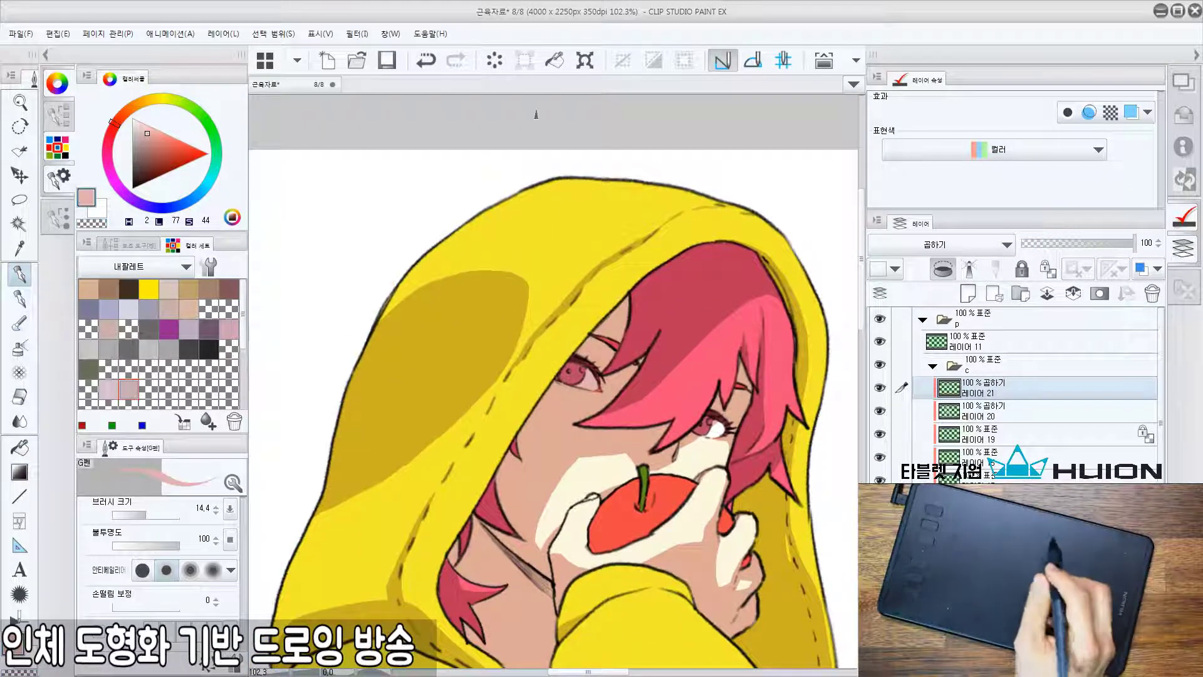
{"action": "mouse_move", "coordinate": [582, 317]}
{"action": "left_mouse_down"}
{"action": "mouse_move", "coordinate": [565, 358]}
{"action": "mouse_move", "coordinate": [583, 340]}
{"action": "left_mouse_up"}
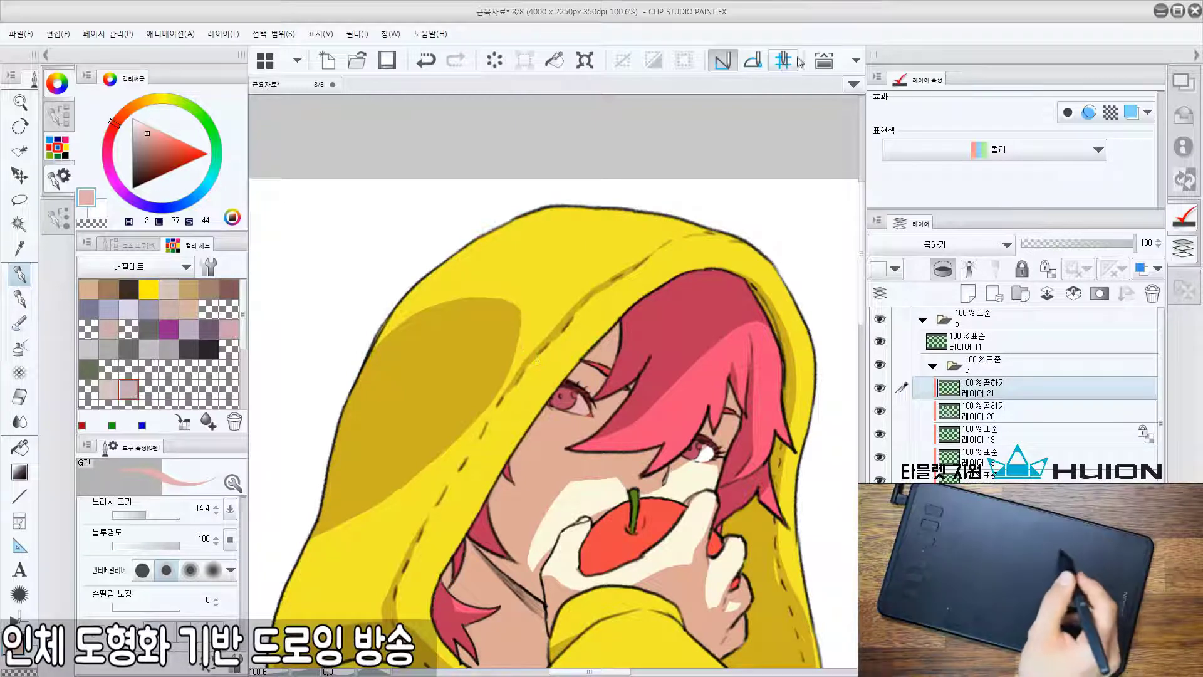
{"action": "mouse_move", "coordinate": [618, 372]}
{"action": "left_mouse_down"}
{"action": "mouse_move", "coordinate": [586, 271]}
{"action": "mouse_move", "coordinate": [517, 275]}
{"action": "mouse_move", "coordinate": [623, 411]}
{"action": "mouse_move", "coordinate": [575, 545]}
{"action": "left_mouse_up"}
{"action": "left_click_drag", "start_coordinate": [523, 345], "coordinate": [543, 444]}
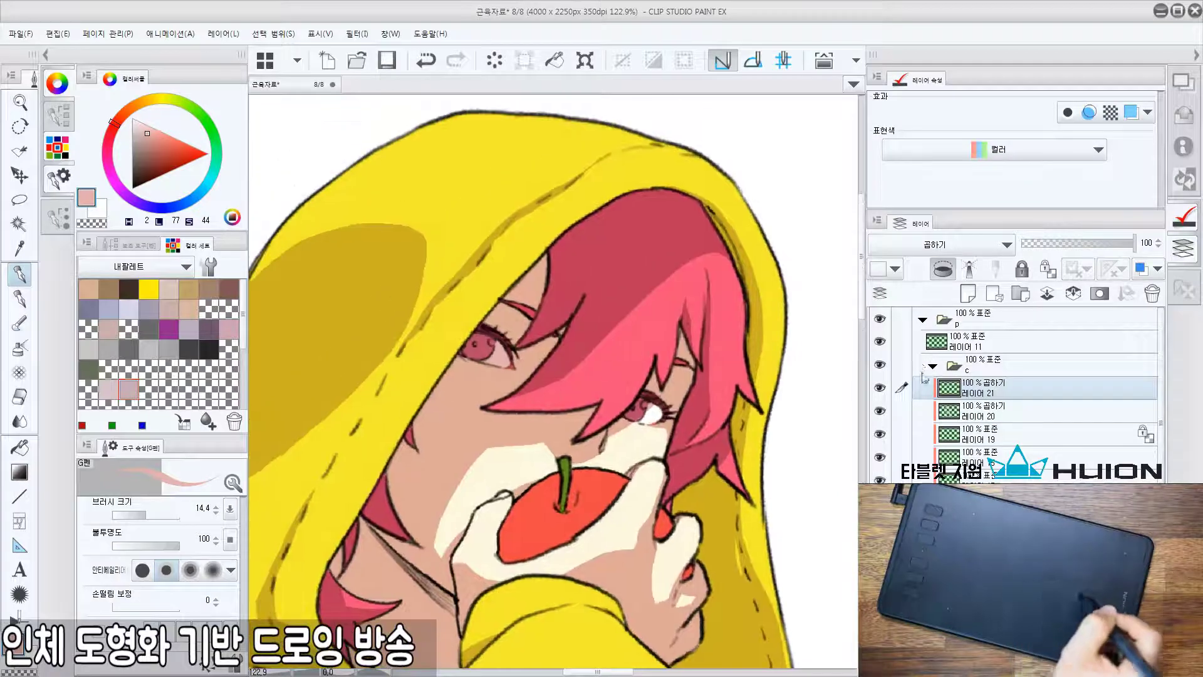
{"action": "key", "text": "ctrl+shift+n"}
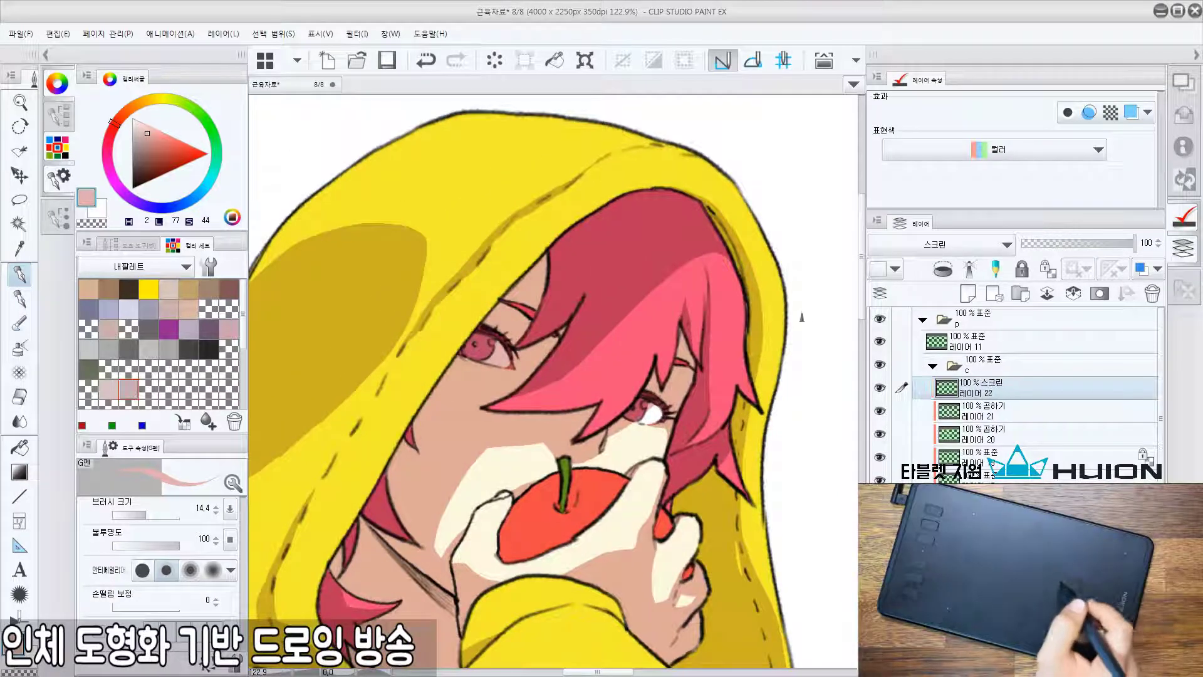